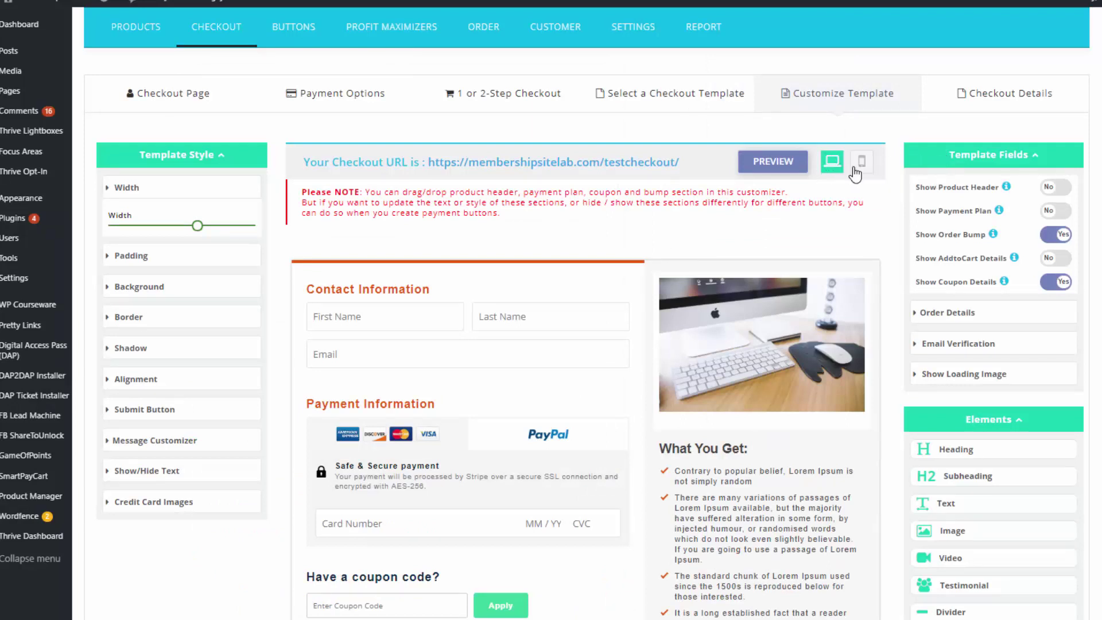
- Switch the checkout template to its mobile version, review the layout, and try moving the computer image above the one-time offer
{"action": "left_click", "coordinate": [862, 167]}
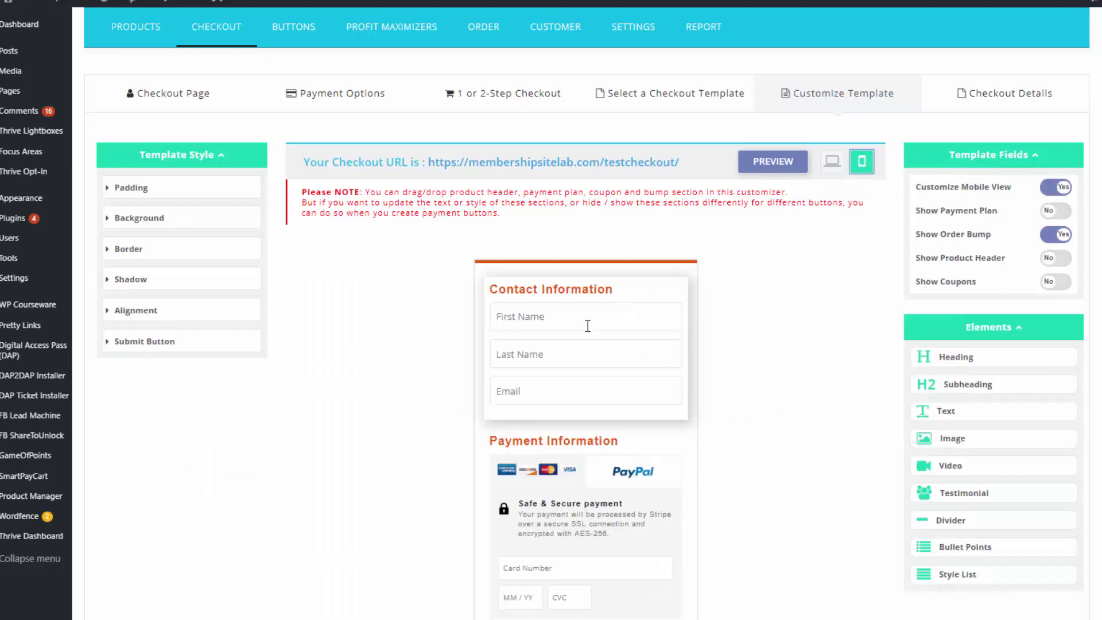
{"action": "scroll", "coordinate": [586, 310], "scroll_direction": "down", "scroll_amount": 3}
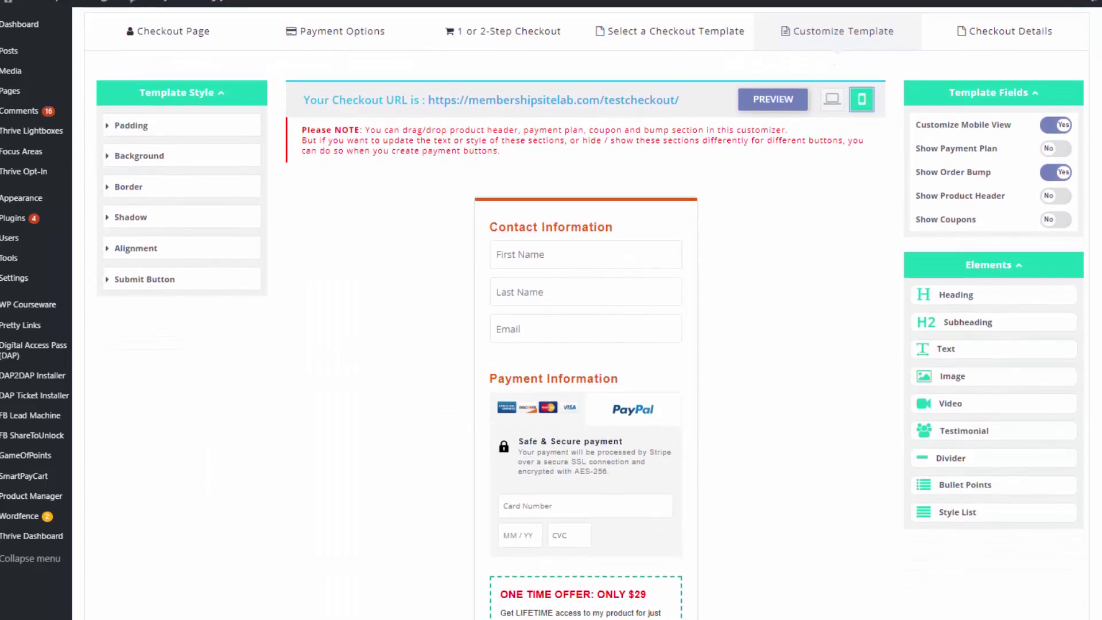
{"action": "scroll", "coordinate": [586, 310], "scroll_direction": "down", "scroll_amount": 3}
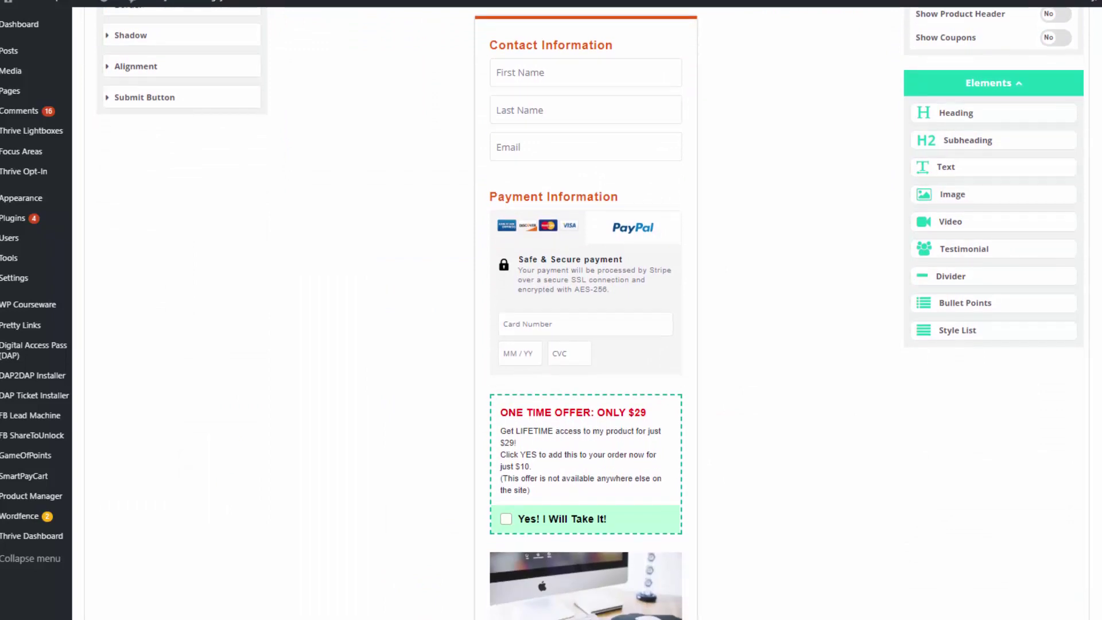
{"action": "scroll", "coordinate": [586, 310], "scroll_direction": "down", "scroll_amount": 1}
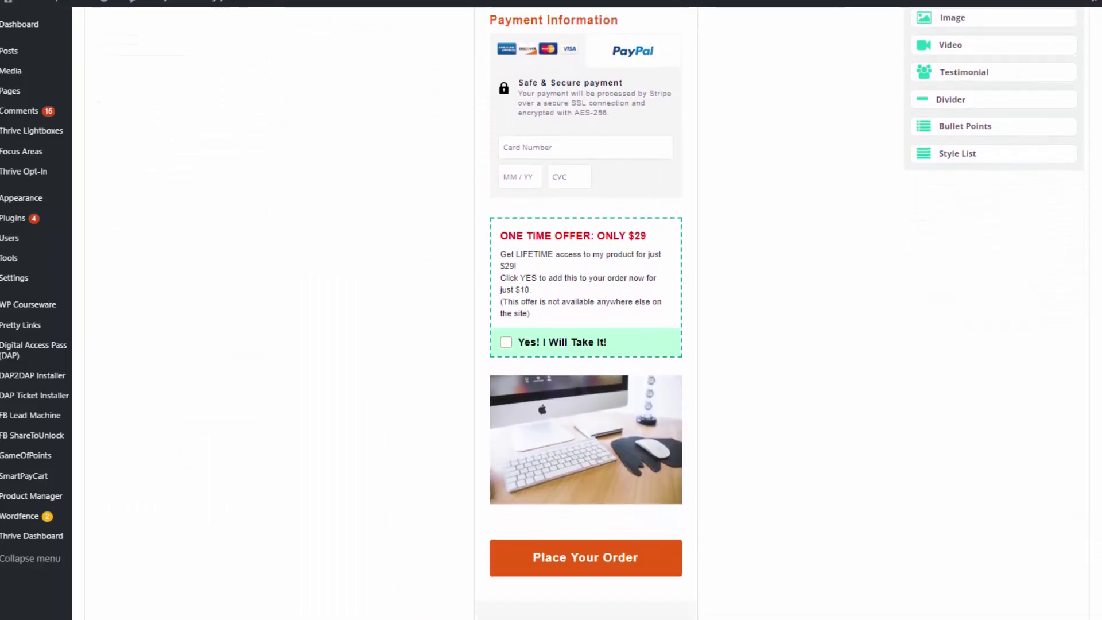
{"action": "scroll", "coordinate": [656, 426], "scroll_direction": "up", "scroll_amount": 1}
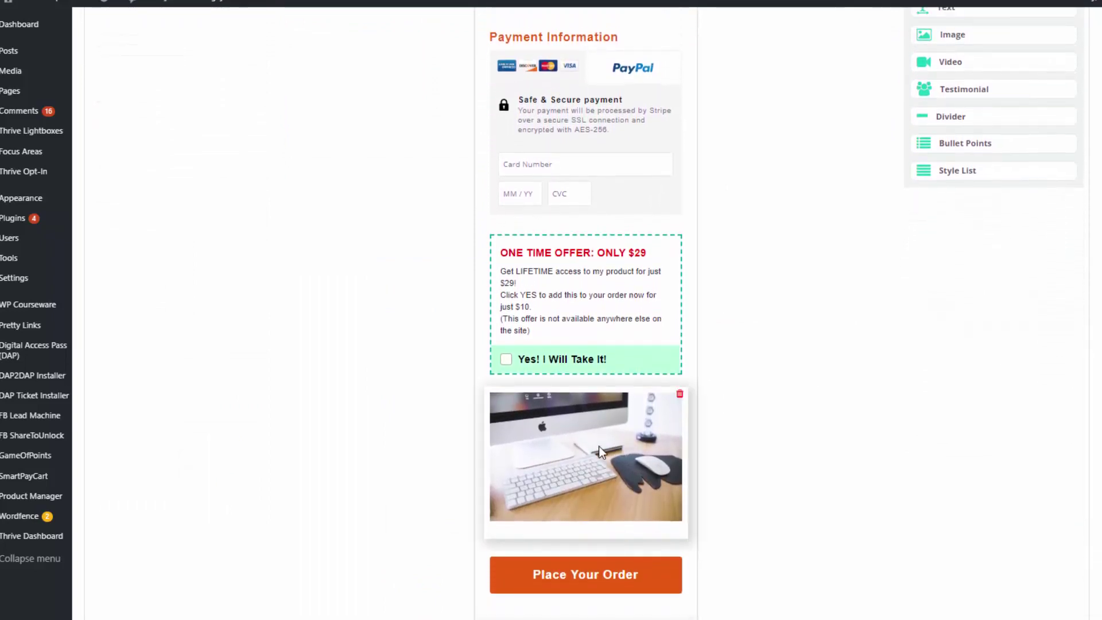
{"action": "left_click_drag", "start_coordinate": [598, 446], "coordinate": [607, 264]}
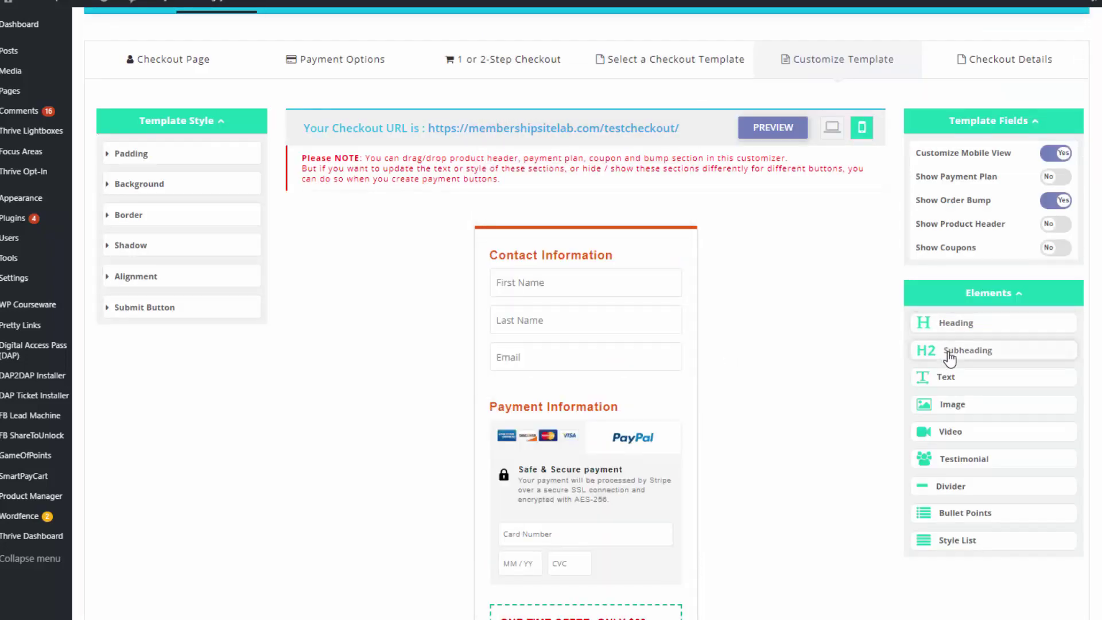
- Add a heading and divider above Contact Information, a subheading above Payment Information, and an image element by the contact fields
{"action": "left_click_drag", "start_coordinate": [936, 332], "coordinate": [574, 267]}
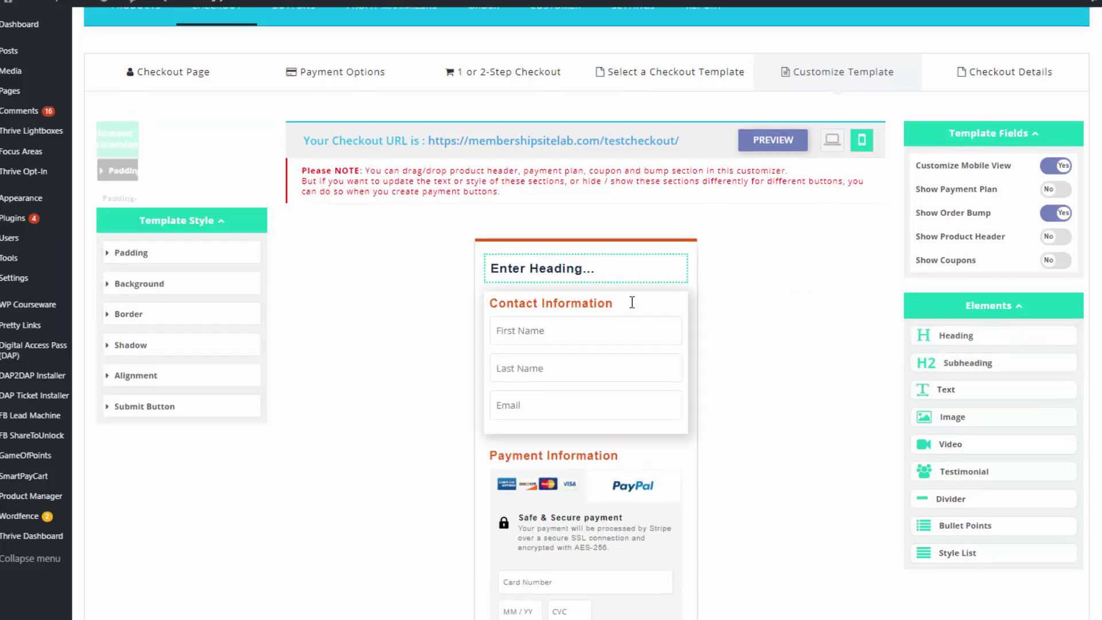
{"action": "left_click_drag", "start_coordinate": [942, 363], "coordinate": [526, 454]}
{"action": "left_click", "coordinate": [948, 499]}
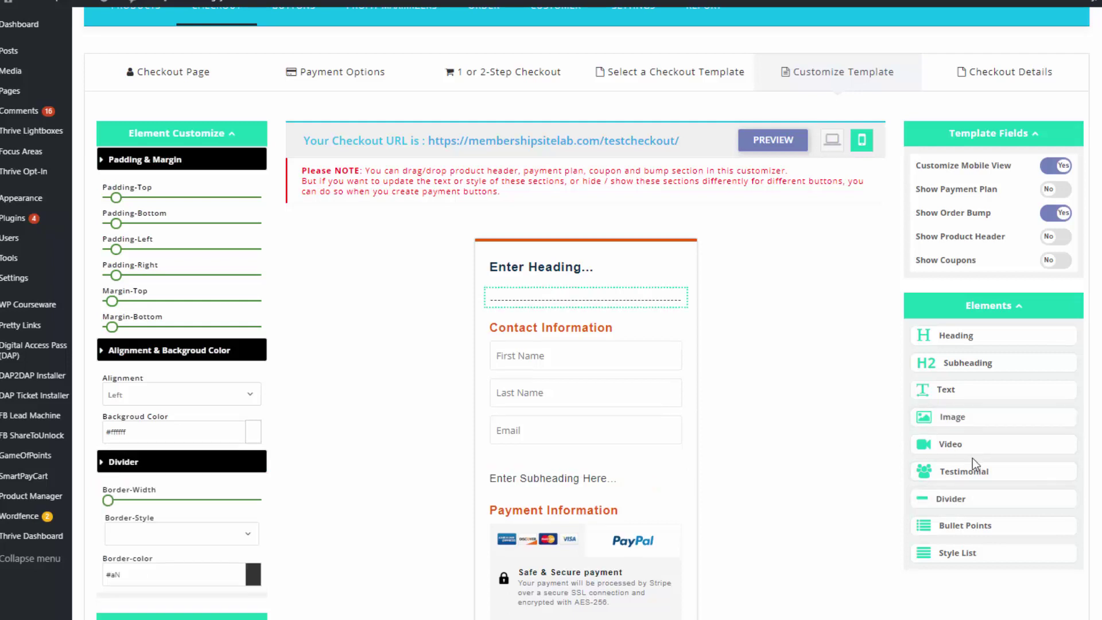
{"action": "left_click_drag", "start_coordinate": [918, 414], "coordinate": [635, 348]}
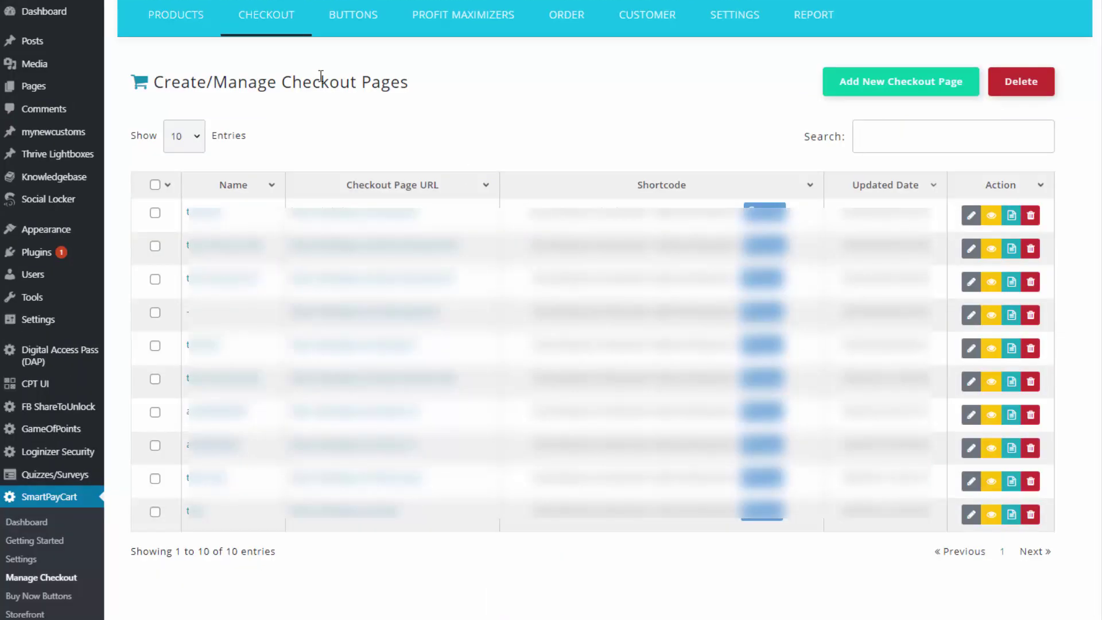
- Create a checkout page named checkthisout and proceed to its payment options
{"action": "mouse_move", "coordinate": [256, 64]}
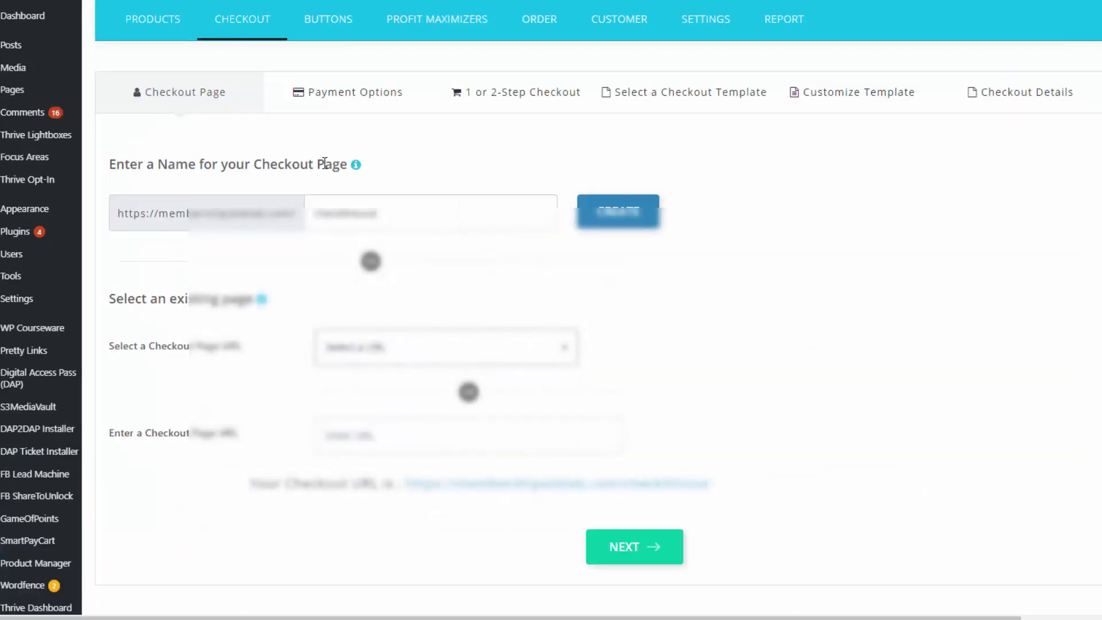
{"action": "left_click", "coordinate": [630, 218]}
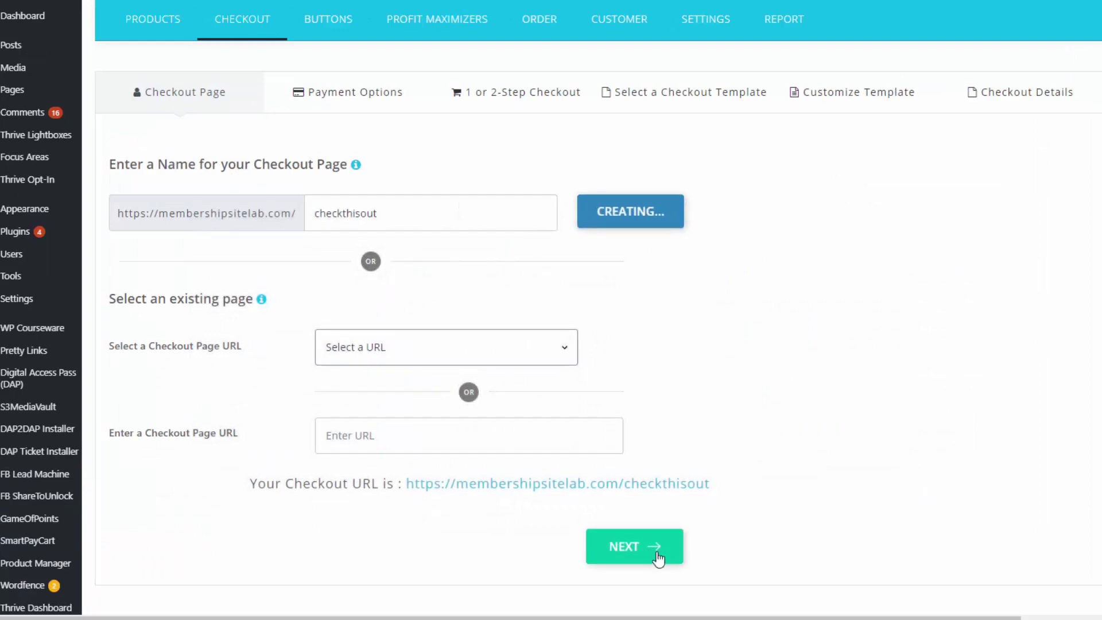
{"action": "left_click", "coordinate": [648, 583]}
- Enable Stripe alongside PayPal as payment methods and choose the 1-step checkout type
{"action": "left_click", "coordinate": [121, 256]}
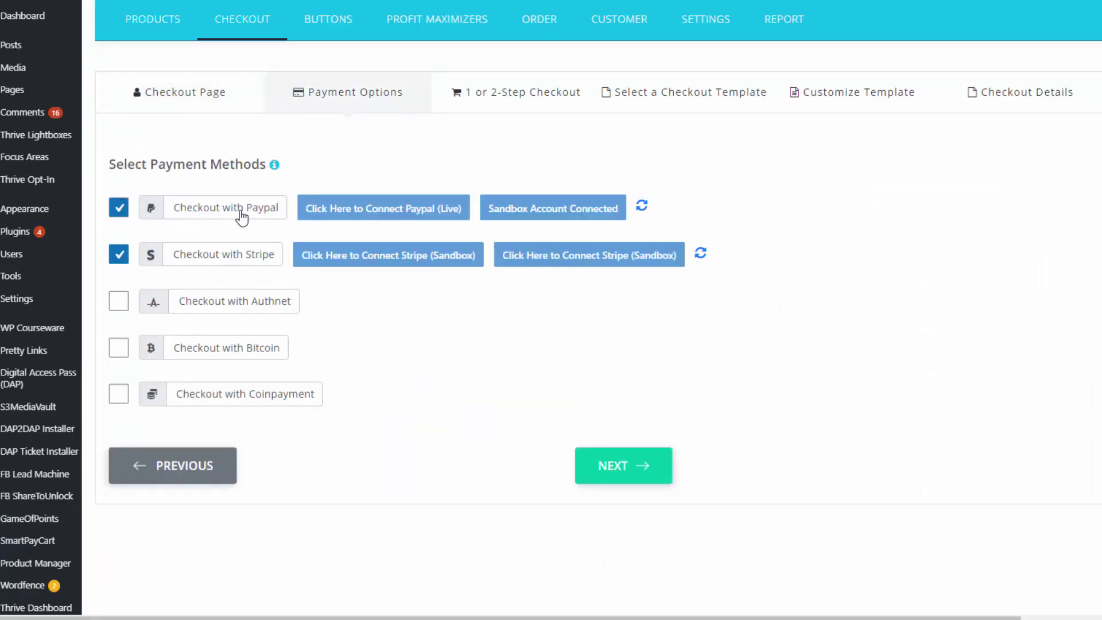
{"action": "left_click", "coordinate": [655, 463]}
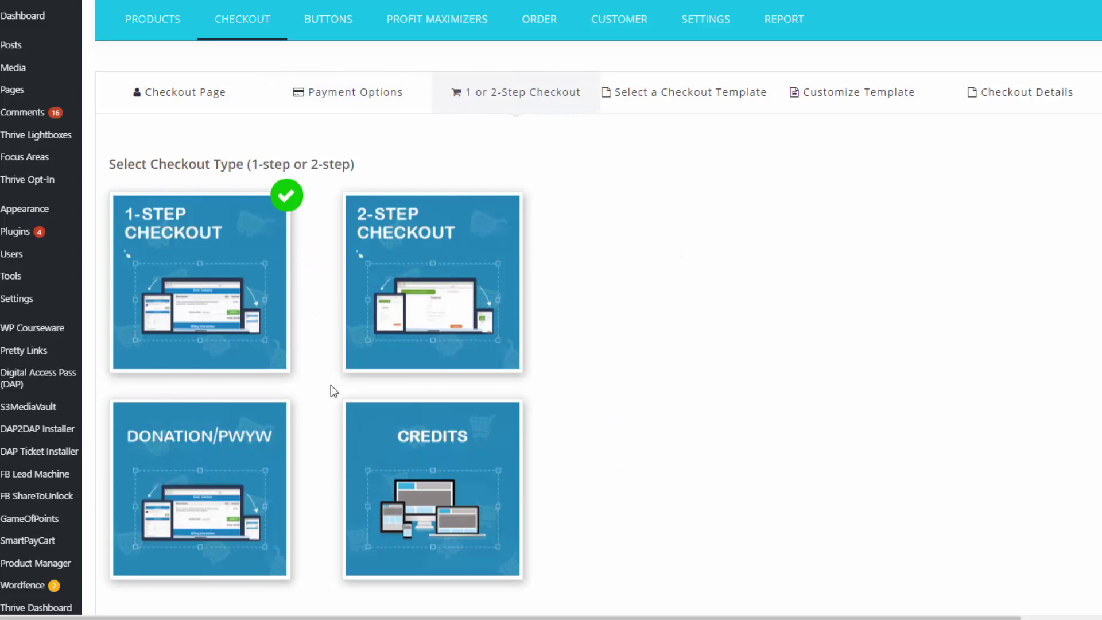
{"action": "left_click", "coordinate": [237, 303]}
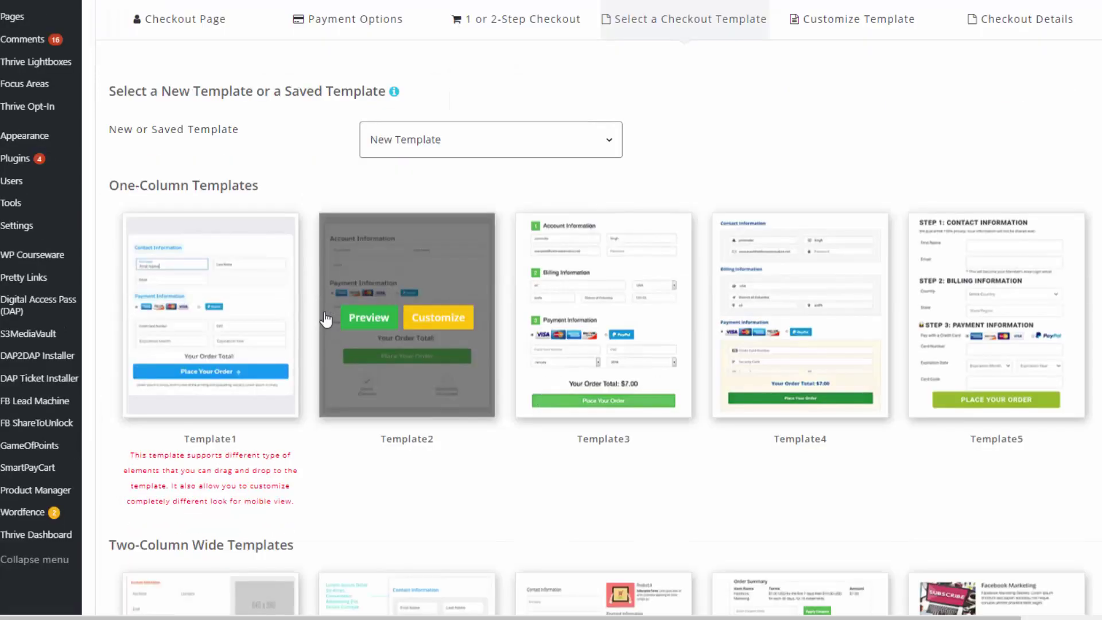
- Compare the available one-column and two-column wide checkout templates, including the note on drag-and-drop and mobile support
{"action": "scroll", "coordinate": [326, 318], "scroll_direction": "down", "scroll_amount": 4}
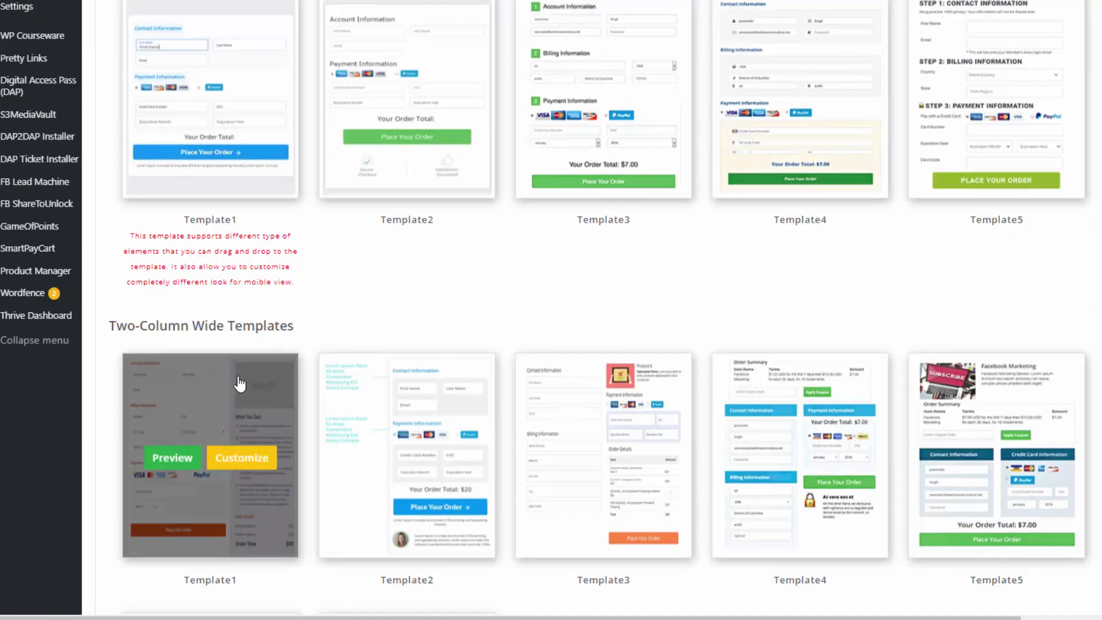
{"action": "scroll", "coordinate": [127, 534], "scroll_direction": "up", "scroll_amount": 3}
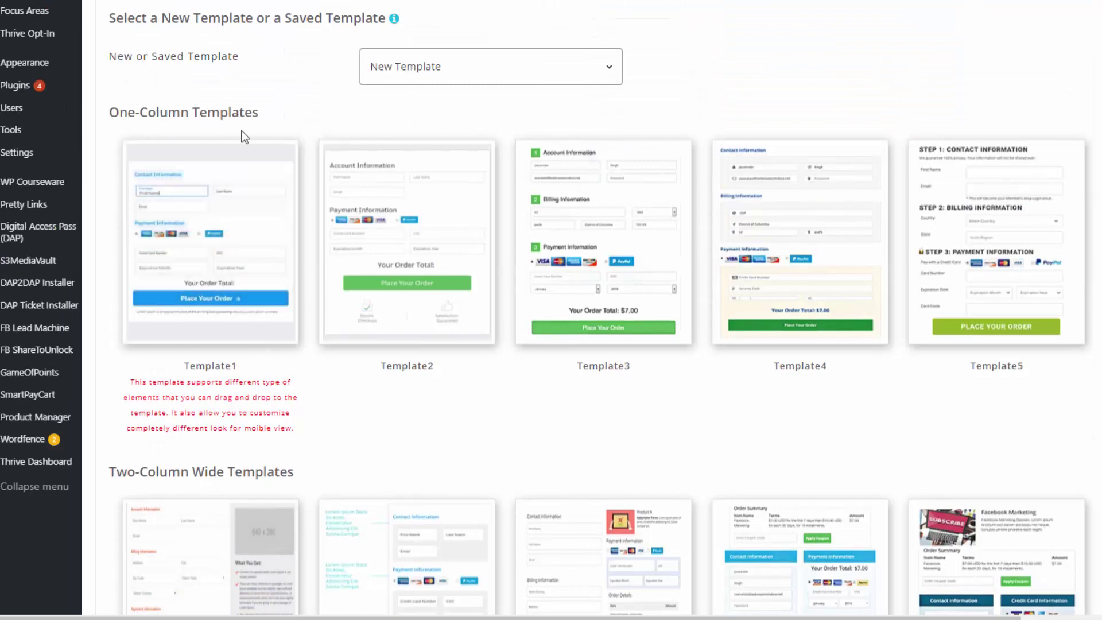
{"action": "scroll", "coordinate": [241, 307], "scroll_direction": "down", "scroll_amount": 3}
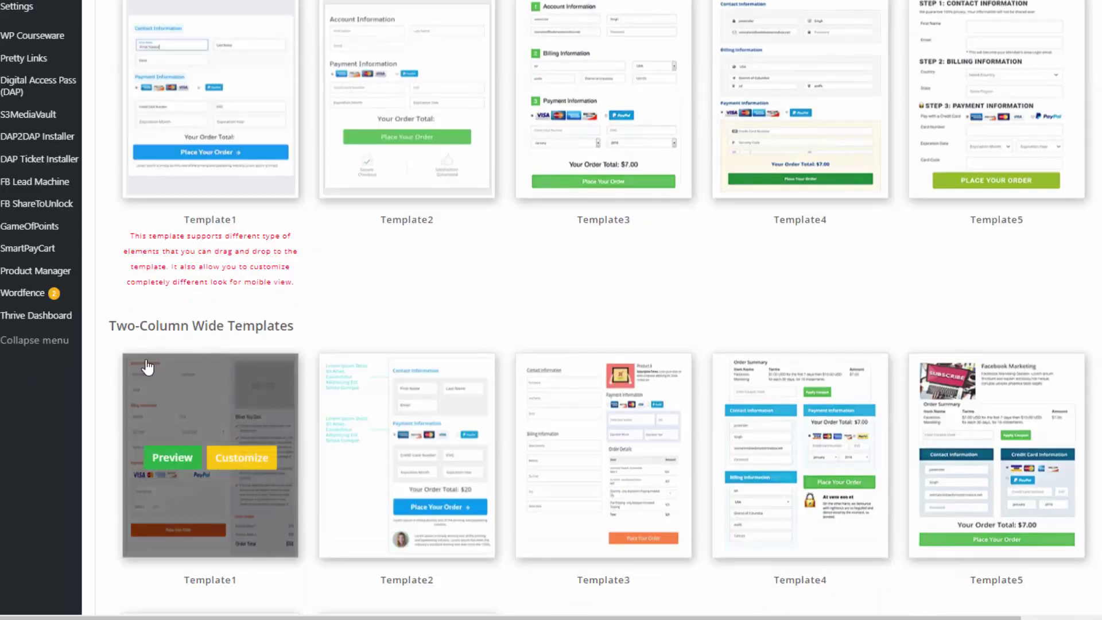
{"action": "scroll", "coordinate": [252, 362], "scroll_direction": "up", "scroll_amount": 6}
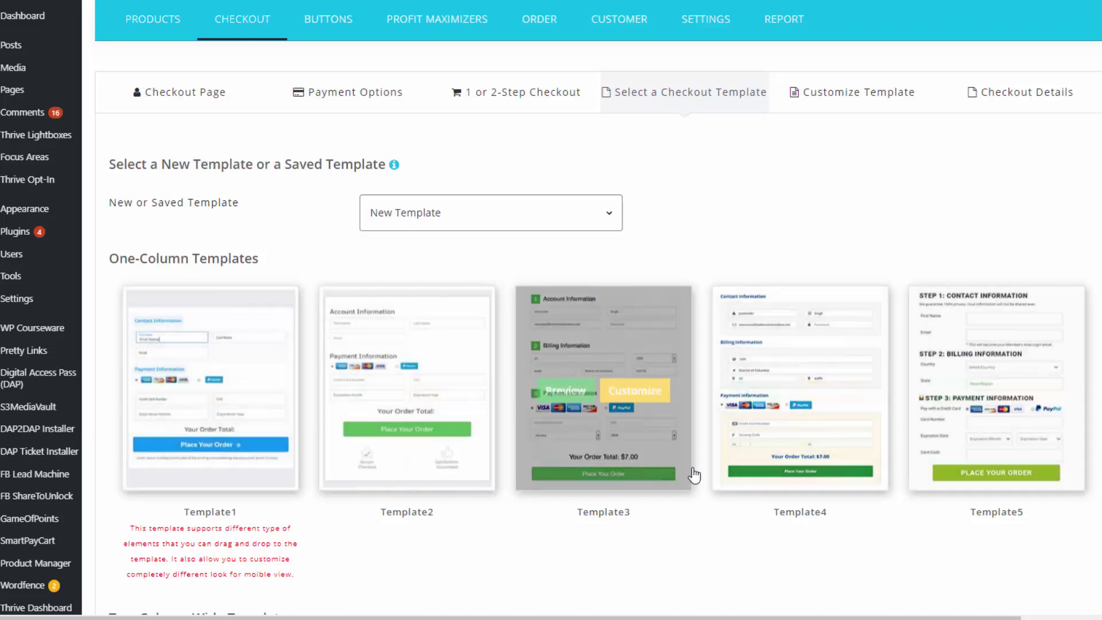
{"action": "mouse_move", "coordinate": [182, 333]}
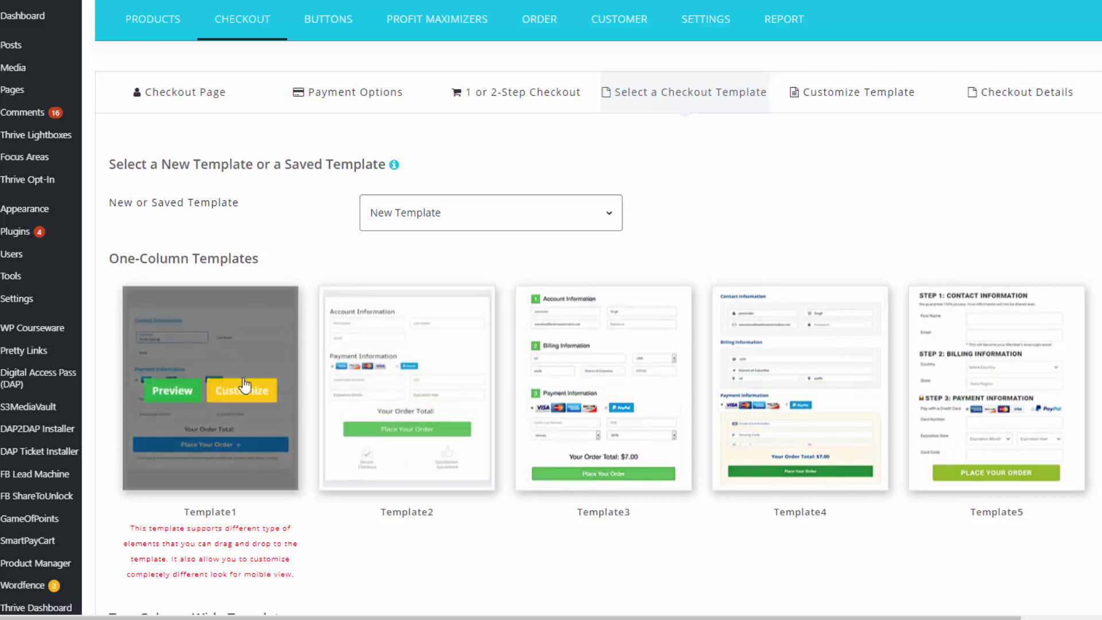
{"action": "scroll", "coordinate": [184, 380], "scroll_direction": "down", "scroll_amount": 4}
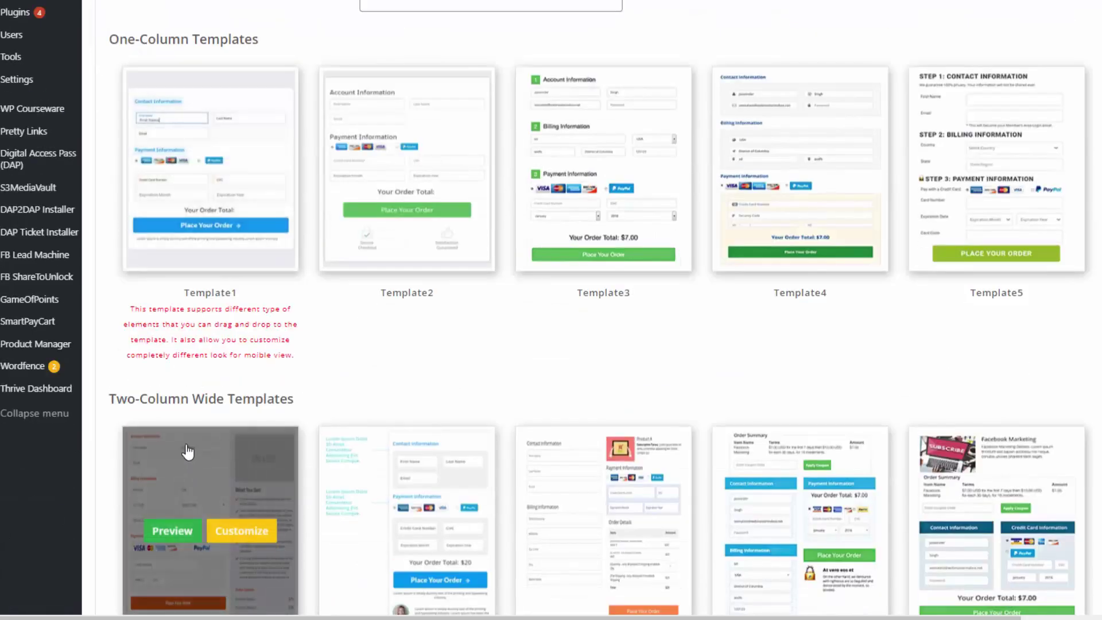
{"action": "scroll", "coordinate": [345, 399], "scroll_direction": "up", "scroll_amount": 1}
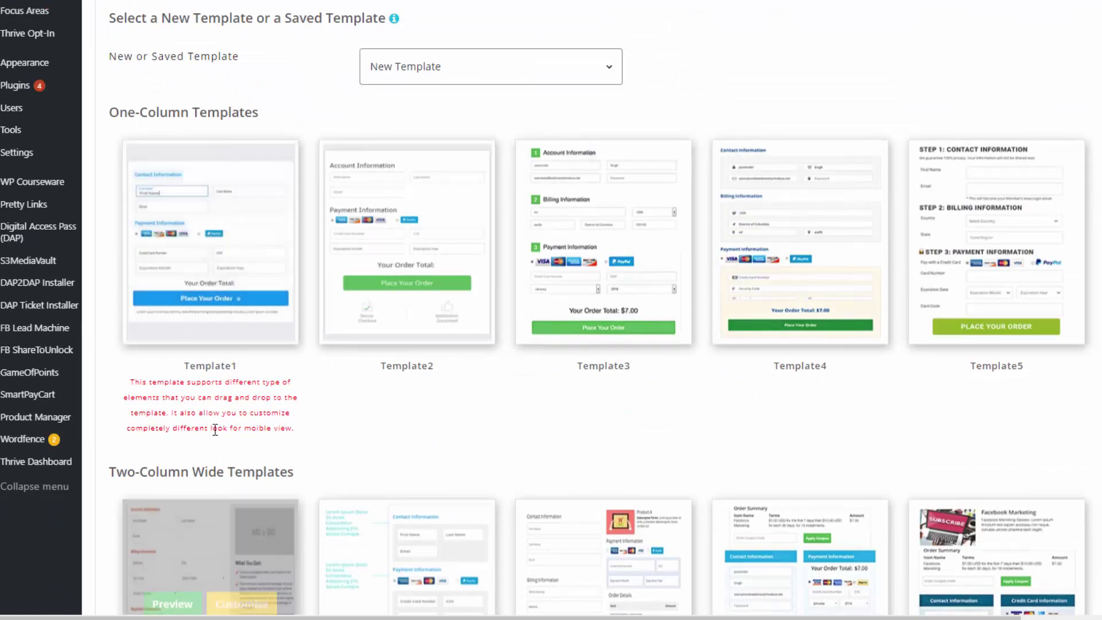
{"action": "scroll", "coordinate": [216, 431], "scroll_direction": "down", "scroll_amount": 1}
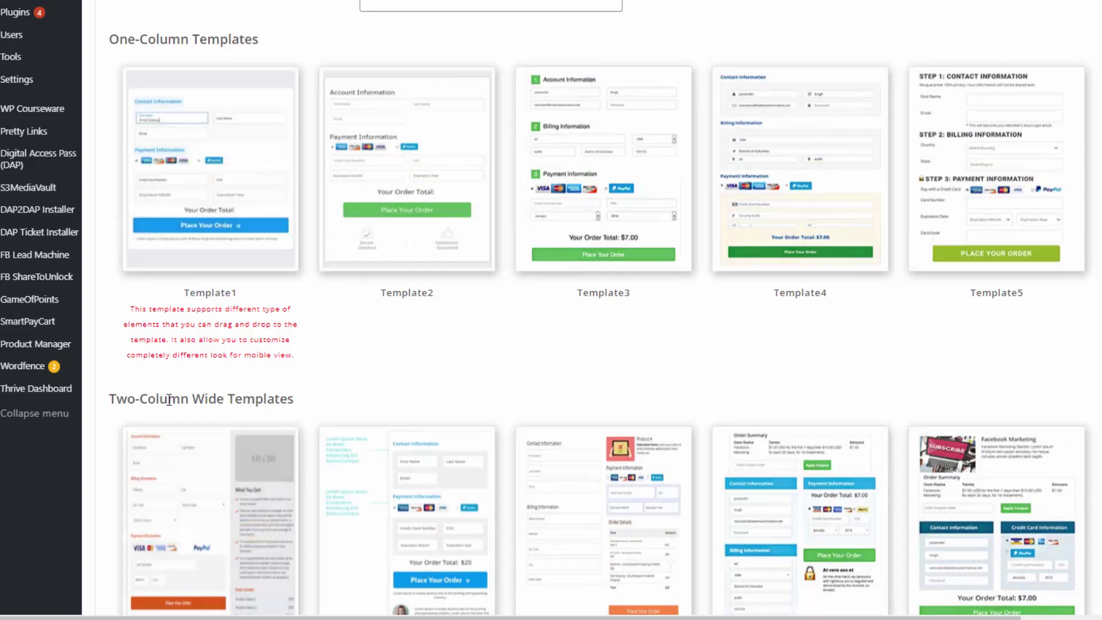
- Open Template1 of the two-column wide templates for customizing and set its width to 900
{"action": "mouse_move", "coordinate": [256, 531]}
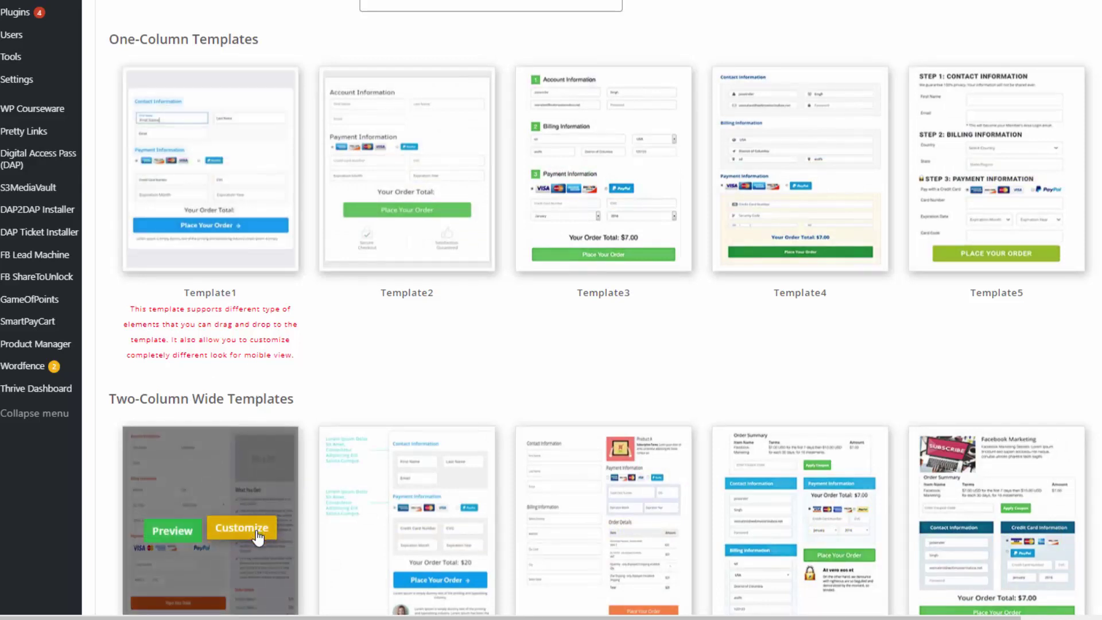
{"action": "left_click", "coordinate": [252, 531]}
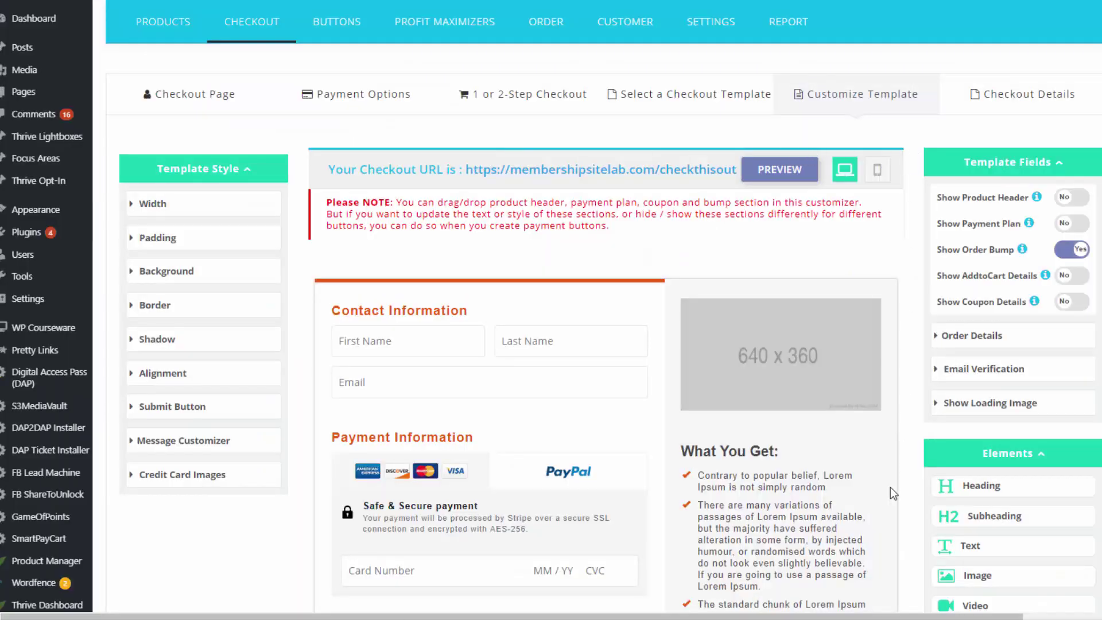
{"action": "scroll", "coordinate": [192, 136], "scroll_direction": "down", "scroll_amount": 1}
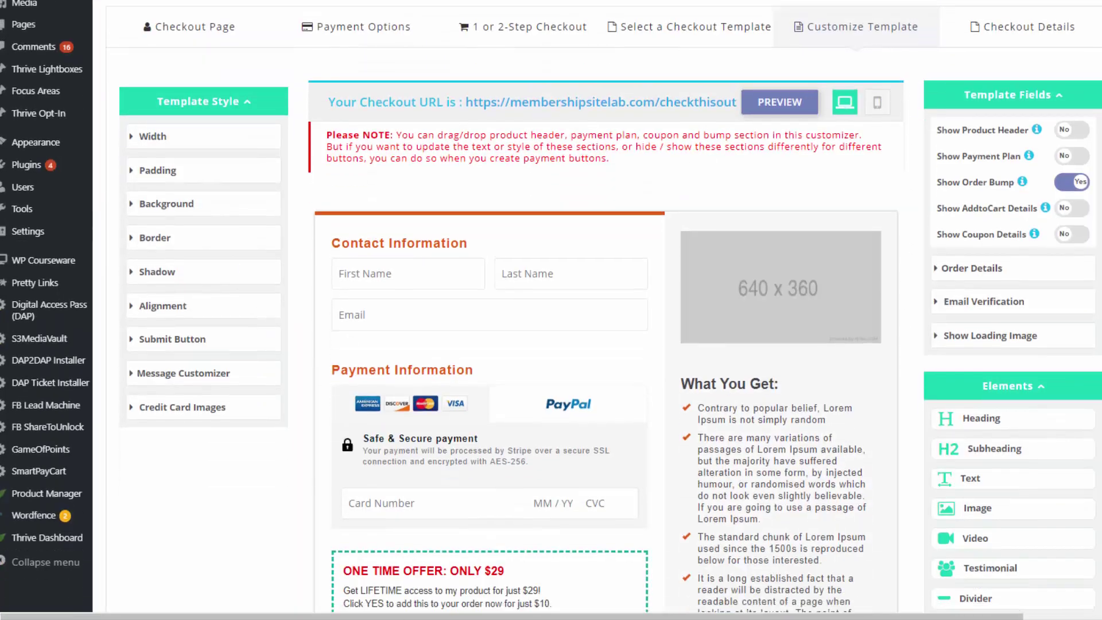
{"action": "left_click", "coordinate": [154, 137]}
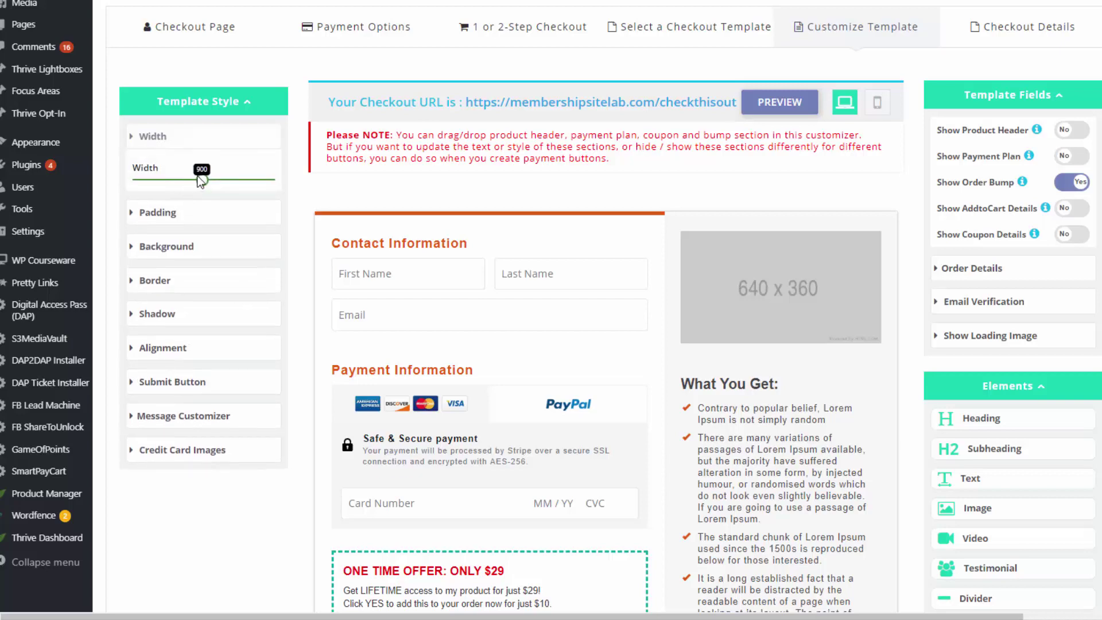
{"action": "mouse_move", "coordinate": [199, 179]}
{"action": "left_mouse_down"}
{"action": "mouse_move", "coordinate": [184, 180]}
{"action": "mouse_move", "coordinate": [198, 181]}
{"action": "left_mouse_up"}
- Replace the 640 x 360 placeholder image above What You Get with the photo of a computer, keyboard and mouse
{"action": "scroll", "coordinate": [1054, 287], "scroll_direction": "down", "scroll_amount": 3}
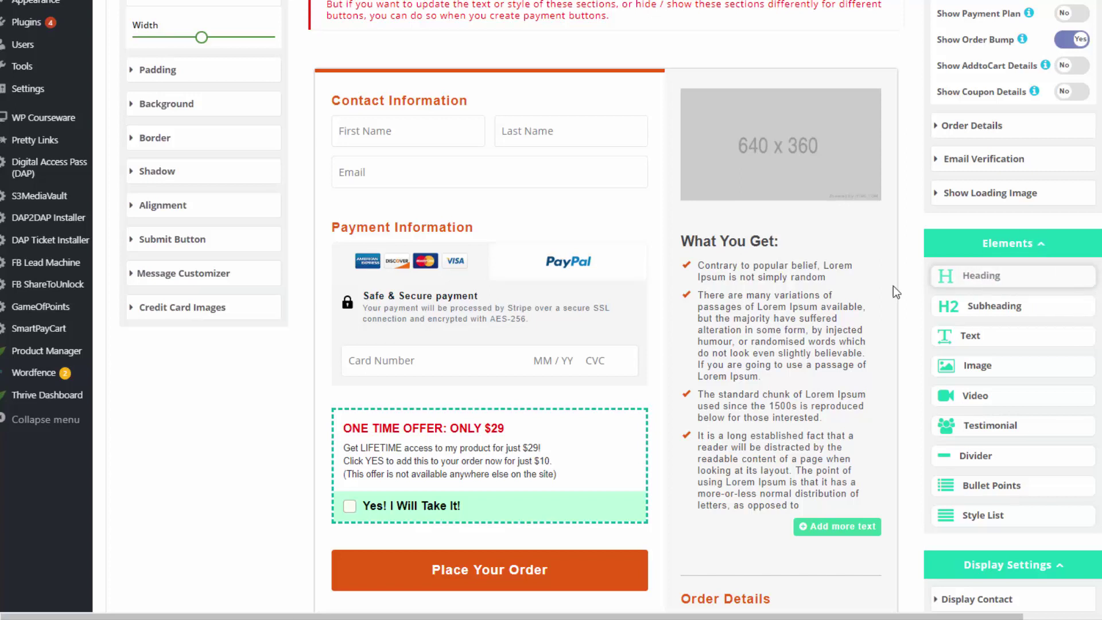
{"action": "left_click", "coordinate": [784, 146]}
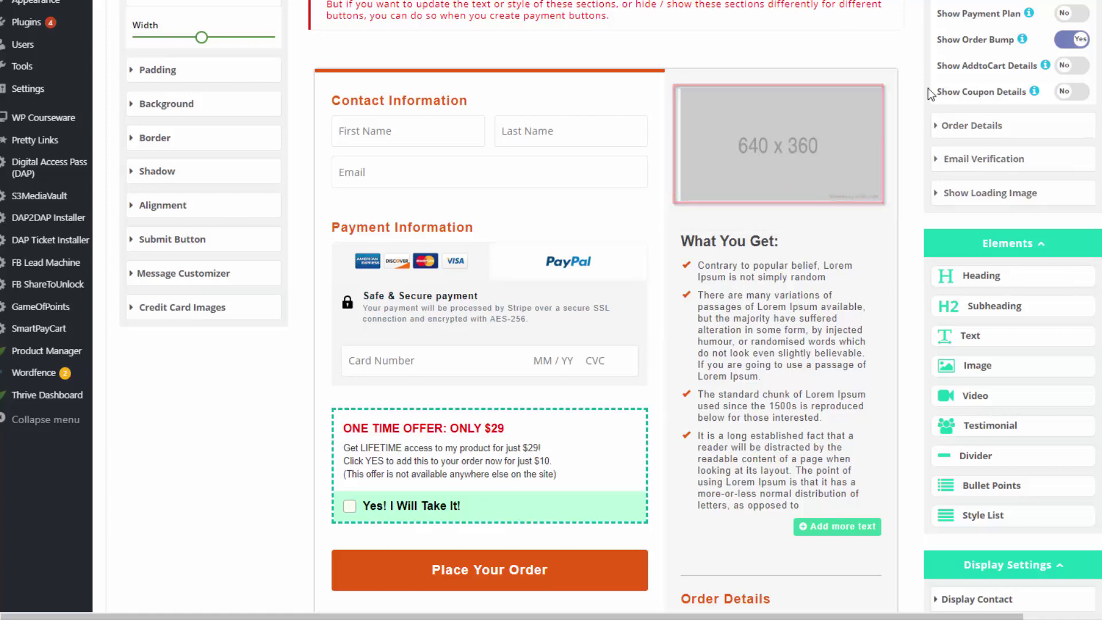
{"action": "left_click", "coordinate": [793, 154]}
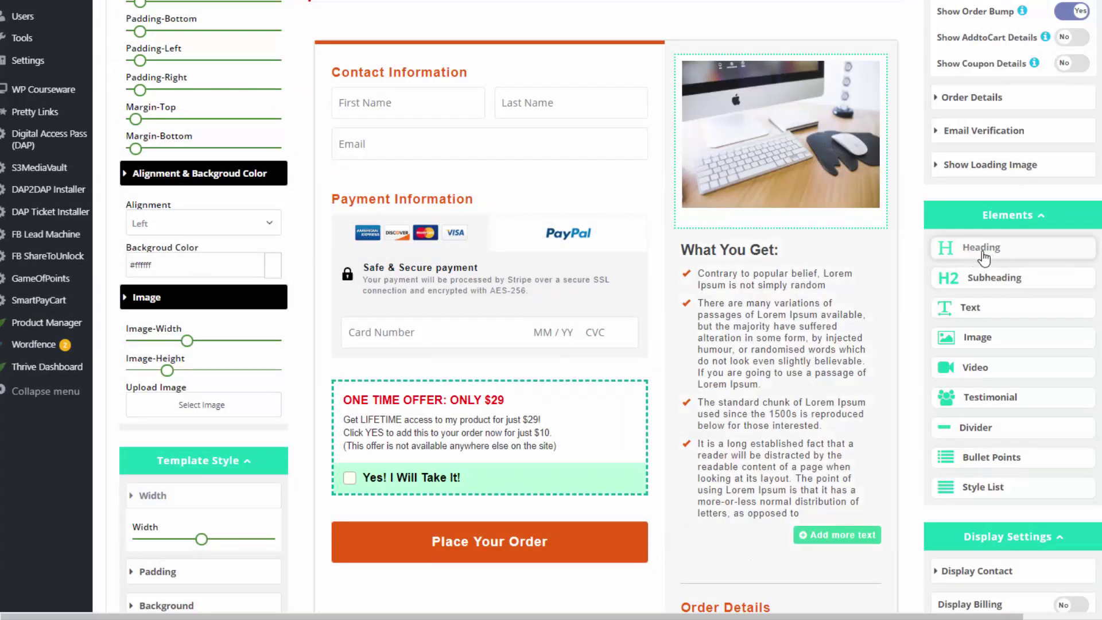
- Add a heading above Contact Information, reposition it above Payment Information, and delete it again
{"action": "left_click_drag", "start_coordinate": [983, 258], "coordinate": [397, 75]}
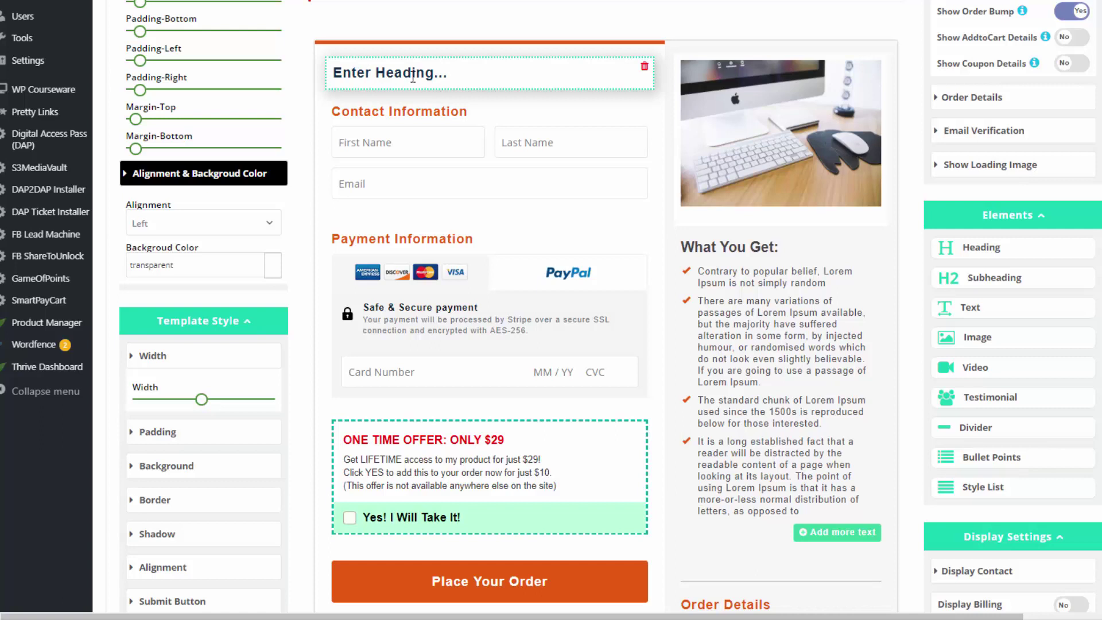
{"action": "left_click_drag", "start_coordinate": [481, 79], "coordinate": [479, 226]}
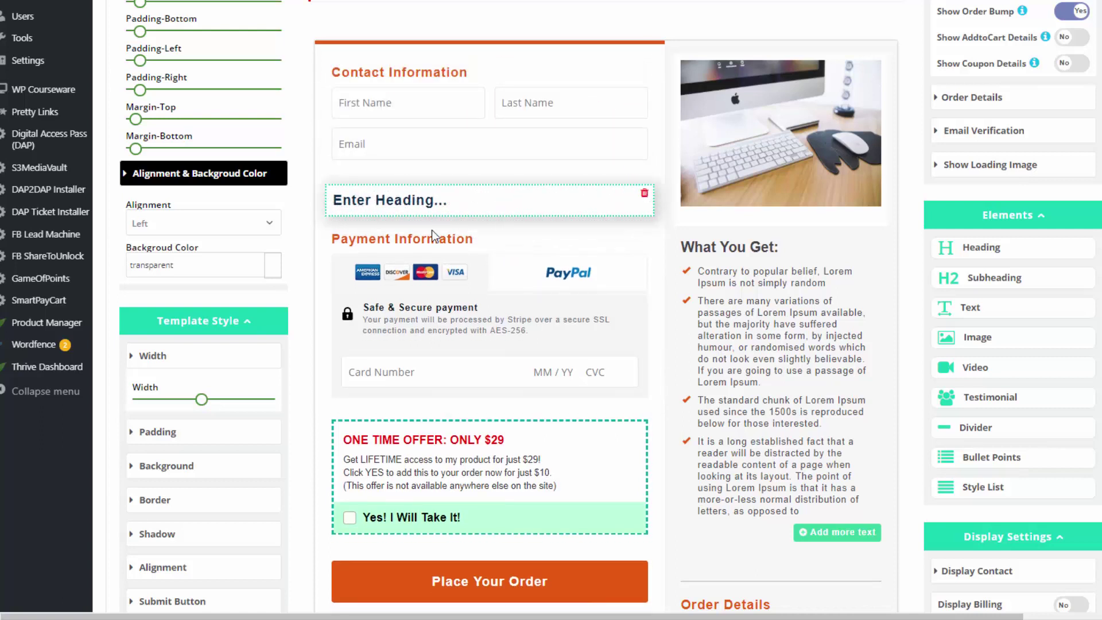
{"action": "left_click", "coordinate": [645, 194]}
{"action": "left_click", "coordinate": [625, 322]}
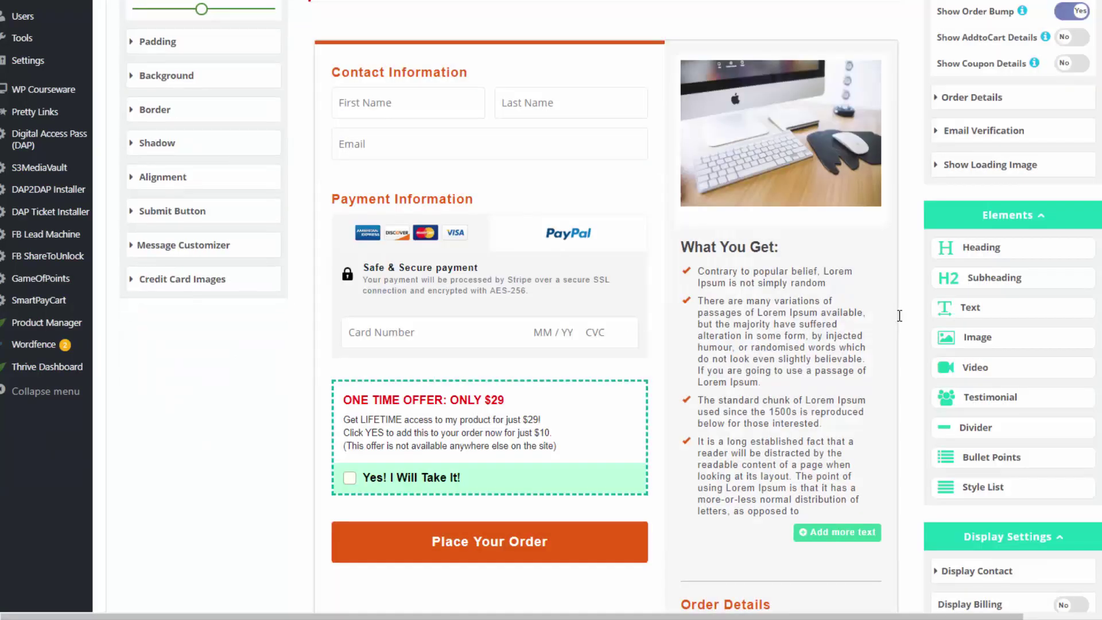
- Insert a subheading, a text block and the round newspaper icon from the media library between Contact Information and Payment Information
{"action": "left_click_drag", "start_coordinate": [1010, 278], "coordinate": [431, 197]}
{"action": "left_click_drag", "start_coordinate": [971, 307], "coordinate": [361, 221]}
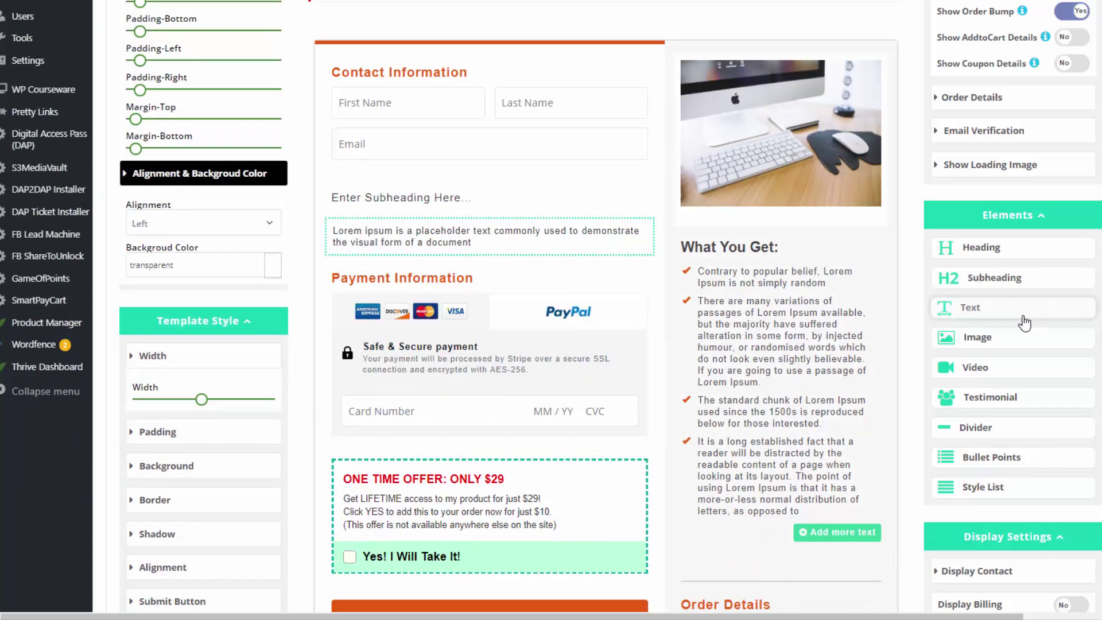
{"action": "left_click_drag", "start_coordinate": [1000, 342], "coordinate": [649, 309]}
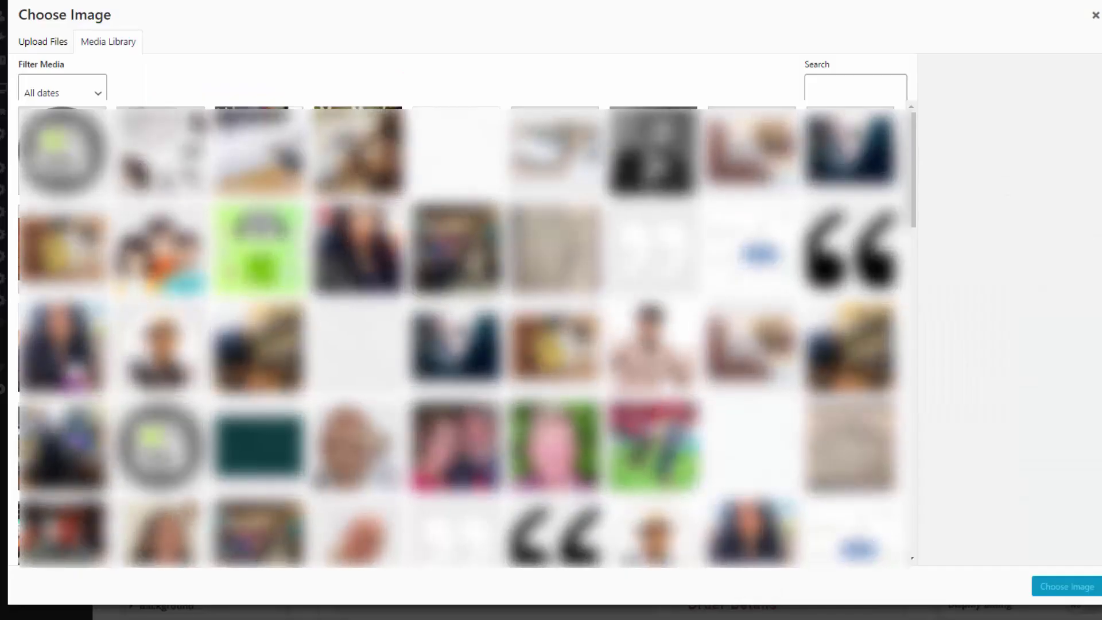
{"action": "left_click", "coordinate": [62, 151]}
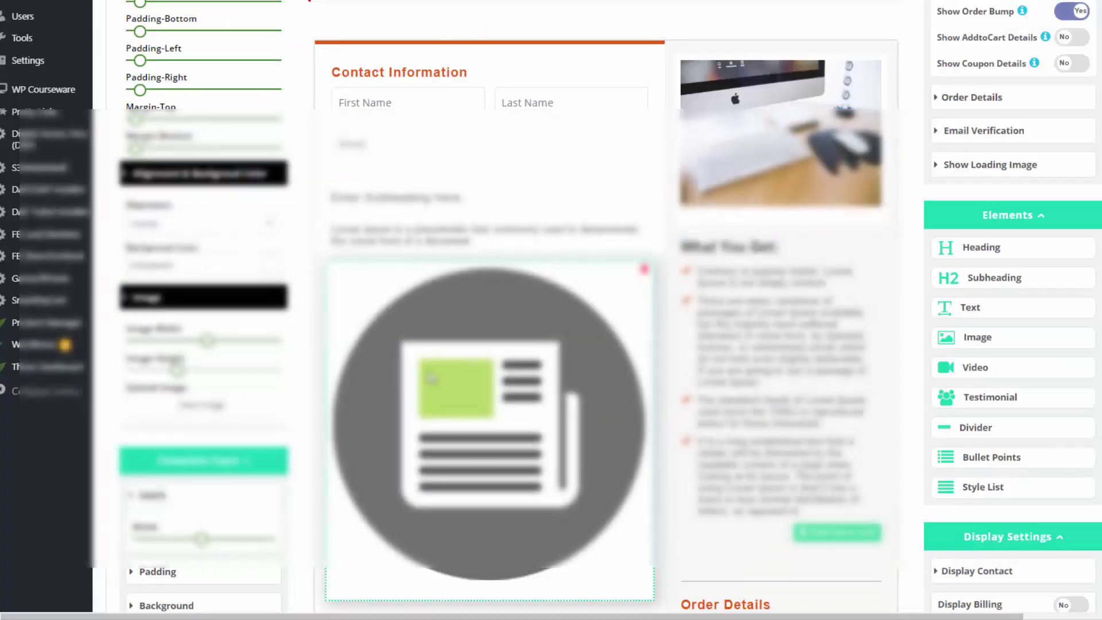
- Delete the round newspaper icon between the text block and Payment Information
{"action": "left_click", "coordinate": [645, 269]}
{"action": "left_click", "coordinate": [525, 325]}
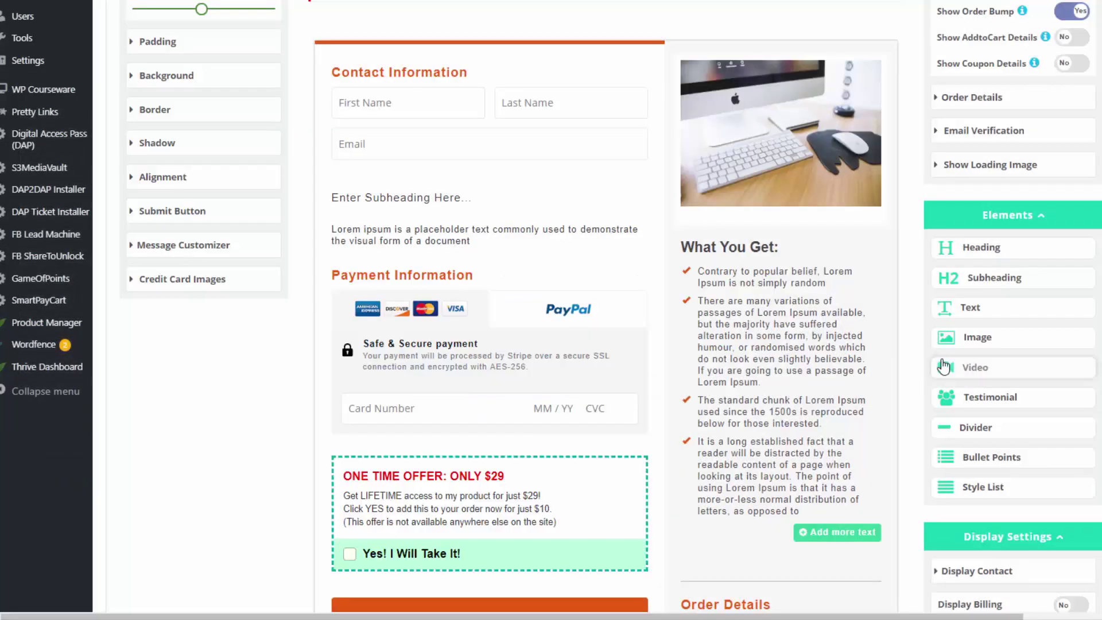
- Add a video element between the computer photo and What You Get, and delete it again
{"action": "left_click_drag", "start_coordinate": [996, 373], "coordinate": [784, 253]}
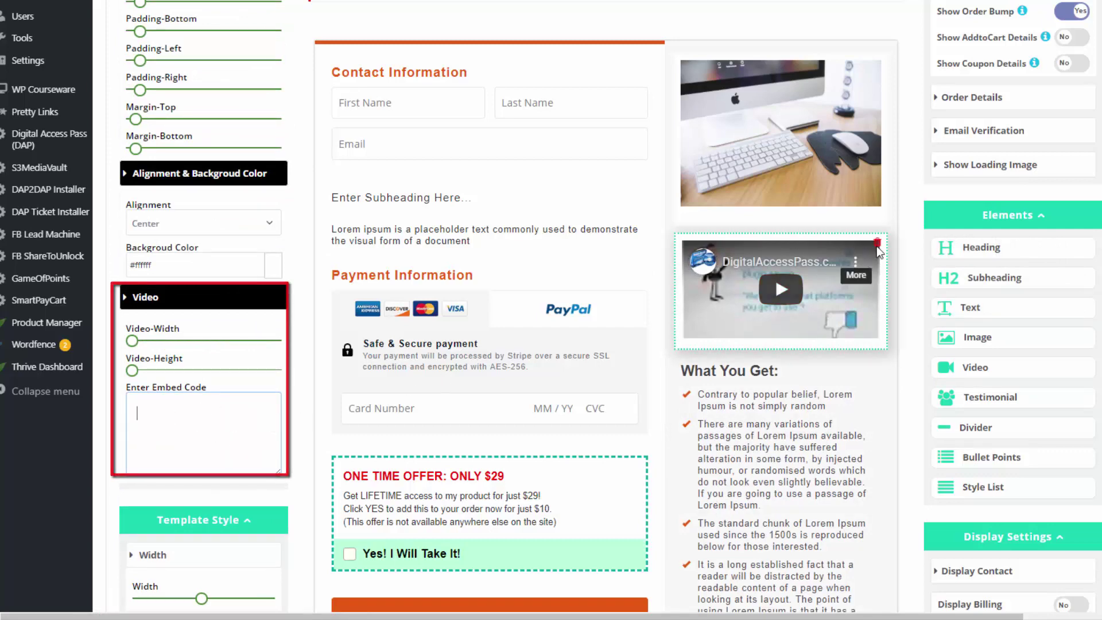
{"action": "left_click", "coordinate": [879, 251]}
{"action": "left_click", "coordinate": [527, 329]}
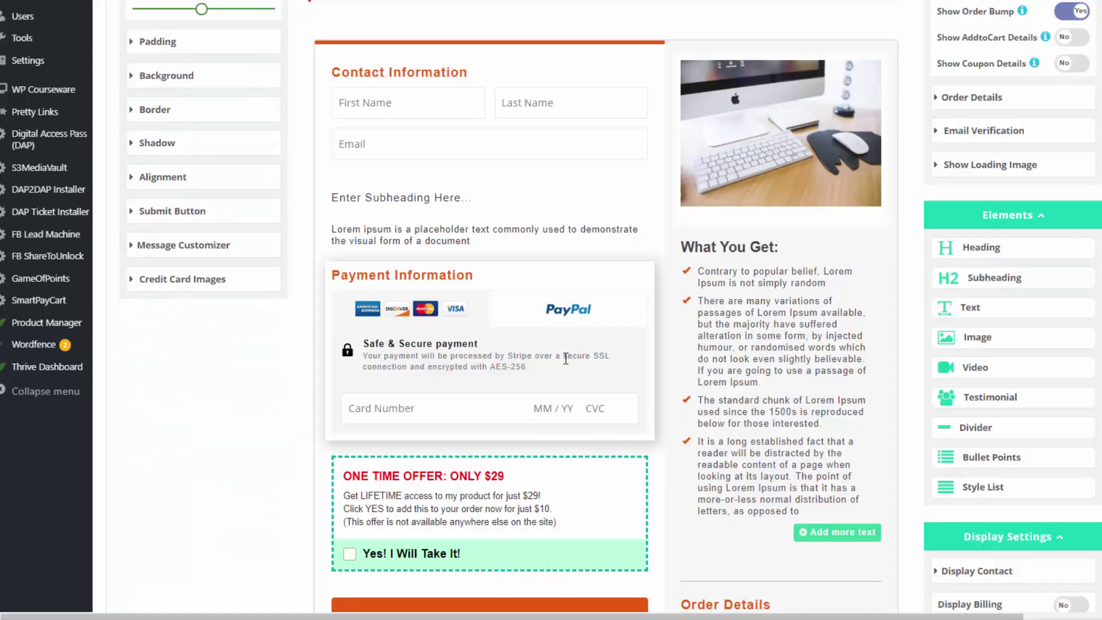
- Add a testimonial between the One Time Offer box and the Place Your Order button, and delete it again
{"action": "left_click_drag", "start_coordinate": [1003, 411], "coordinate": [453, 505]}
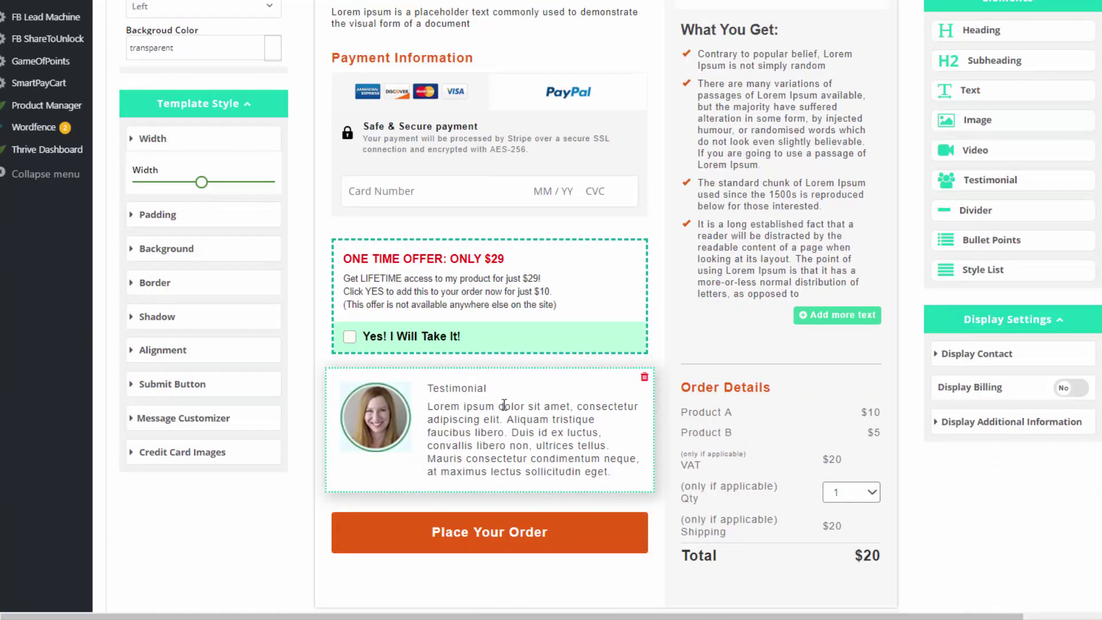
{"action": "left_click", "coordinate": [514, 431]}
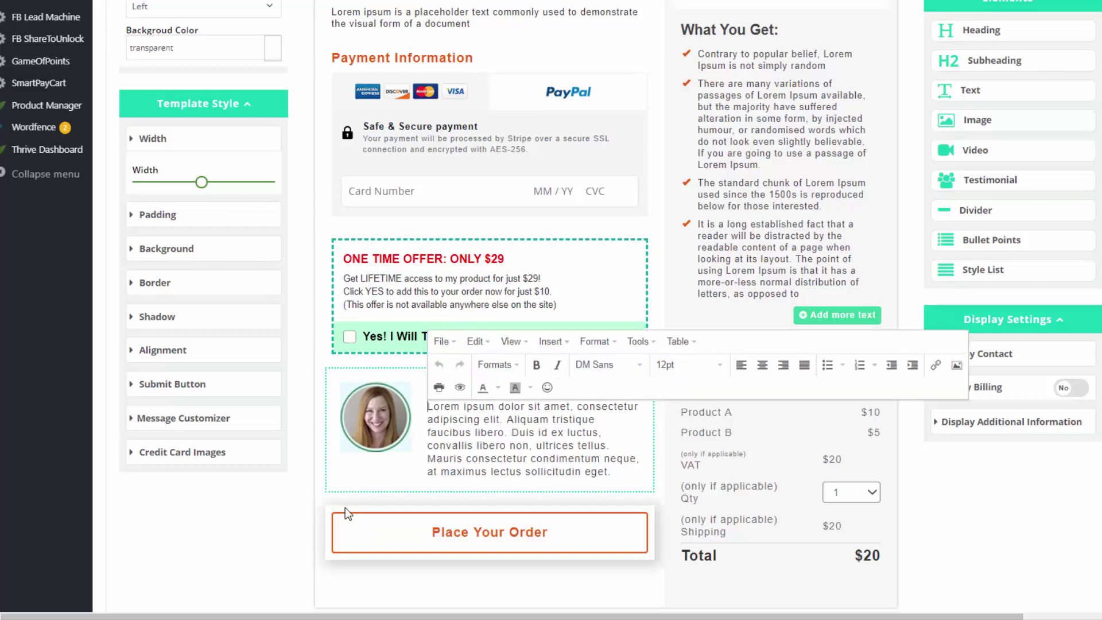
{"action": "left_click", "coordinate": [375, 430]}
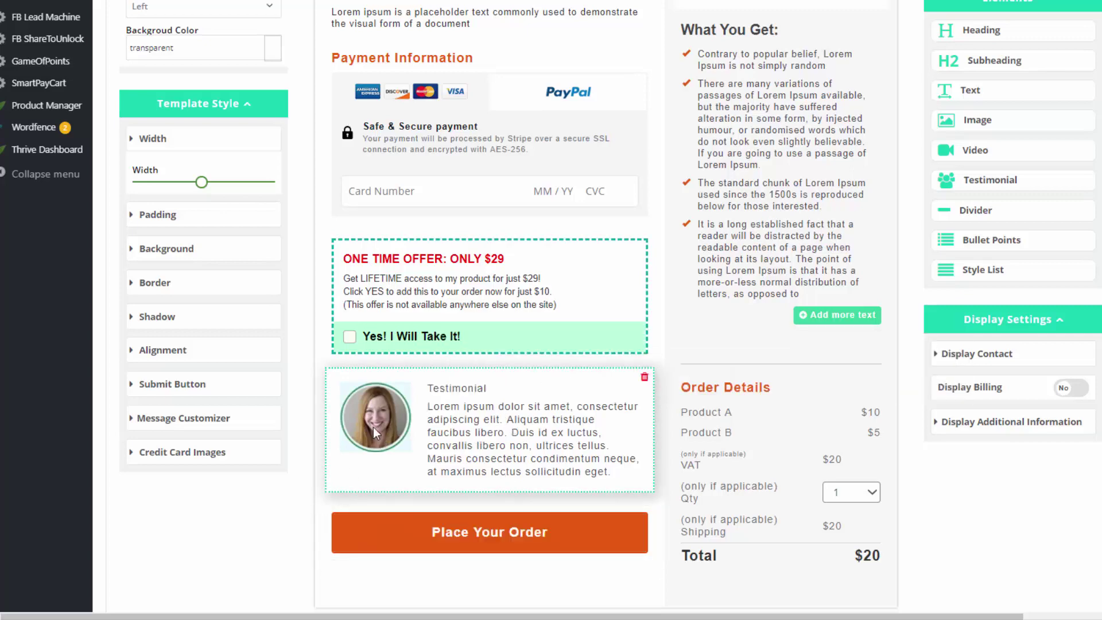
{"action": "left_click", "coordinate": [644, 377]}
{"action": "left_click", "coordinate": [560, 324]}
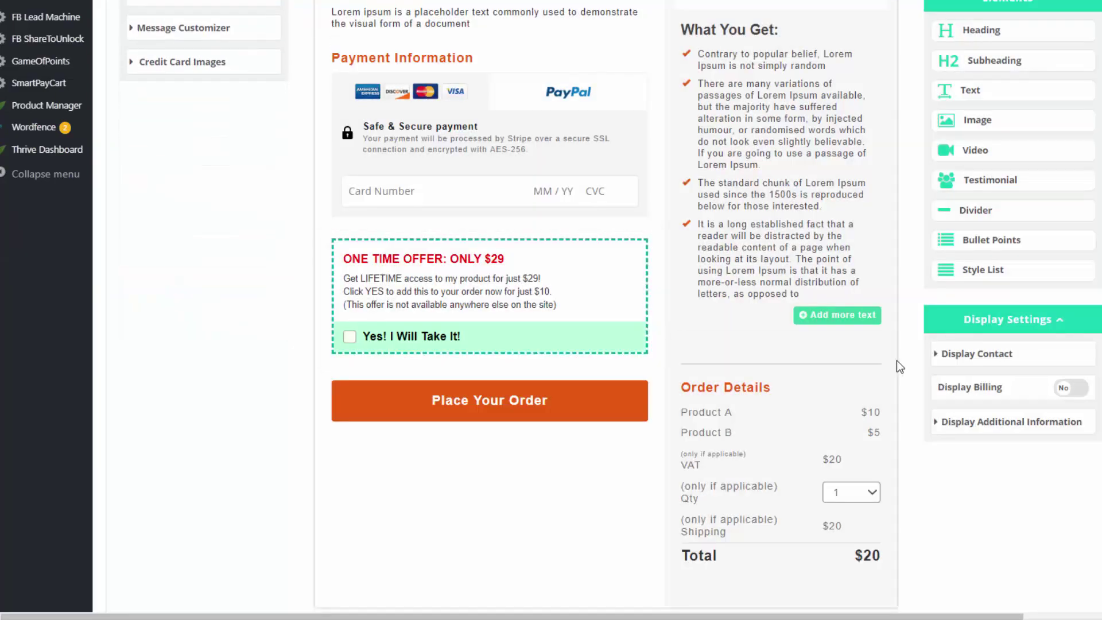
- Add a divider between Contact Information and the subheading, and delete the subheading and the text block below it
{"action": "scroll", "coordinate": [900, 368], "scroll_direction": "up", "scroll_amount": 3}
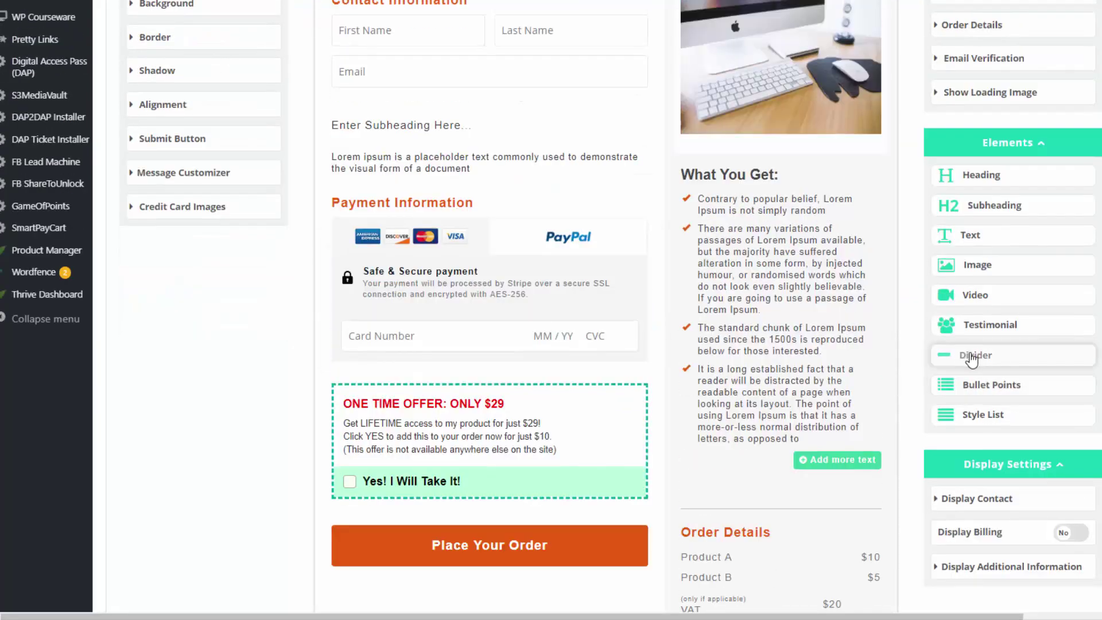
{"action": "left_click_drag", "start_coordinate": [964, 356], "coordinate": [390, 125]}
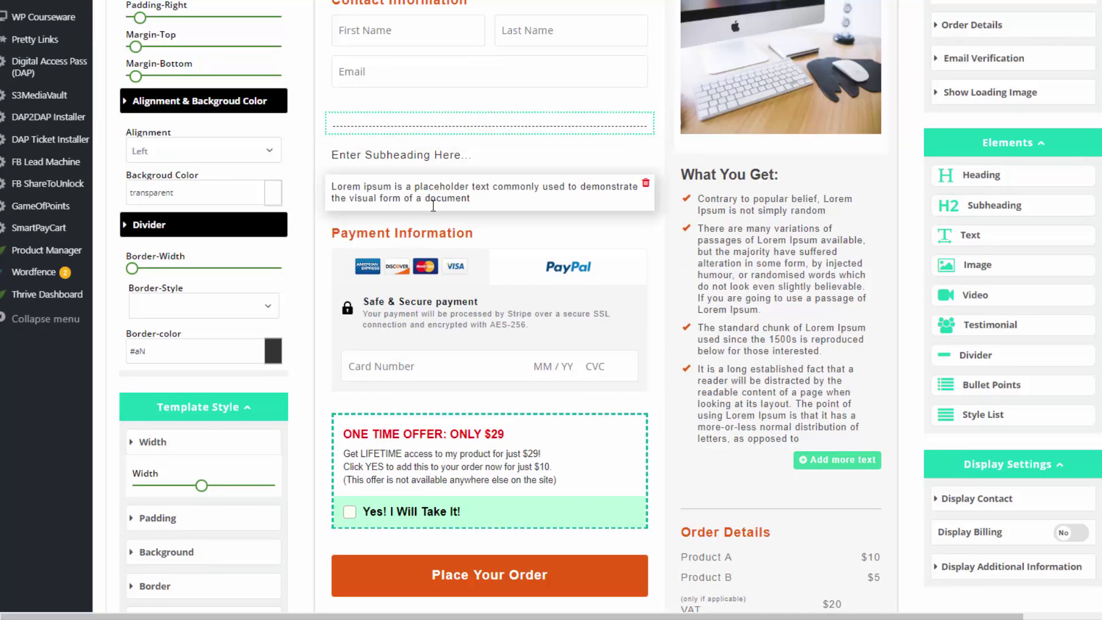
{"action": "scroll", "coordinate": [625, 241], "scroll_direction": "up", "scroll_amount": 1}
{"action": "left_click", "coordinate": [646, 224]}
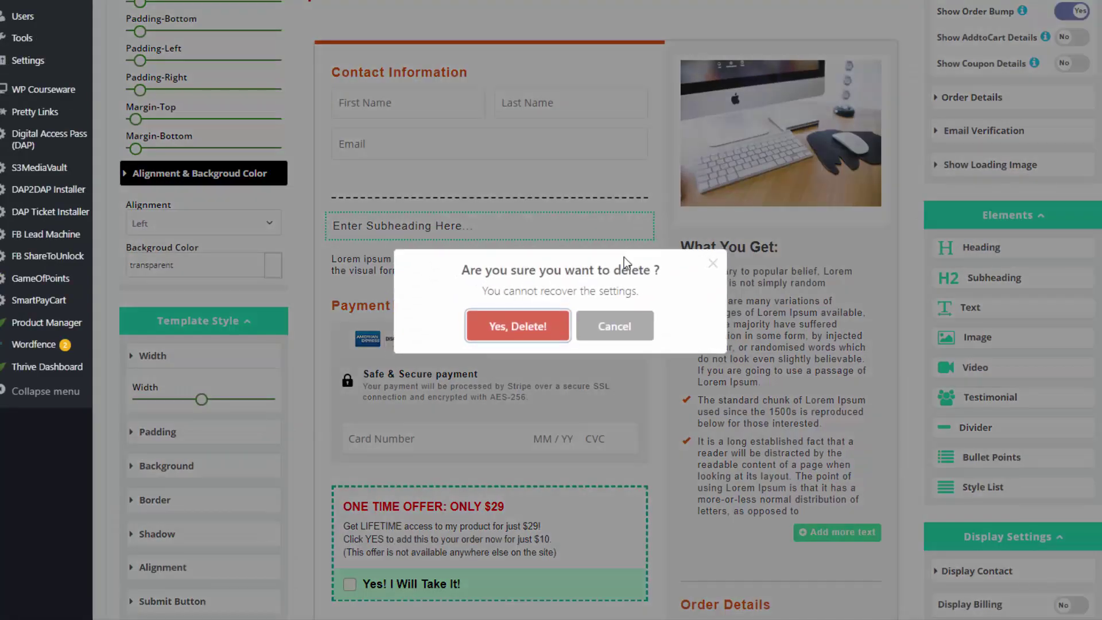
{"action": "key", "text": "Return"}
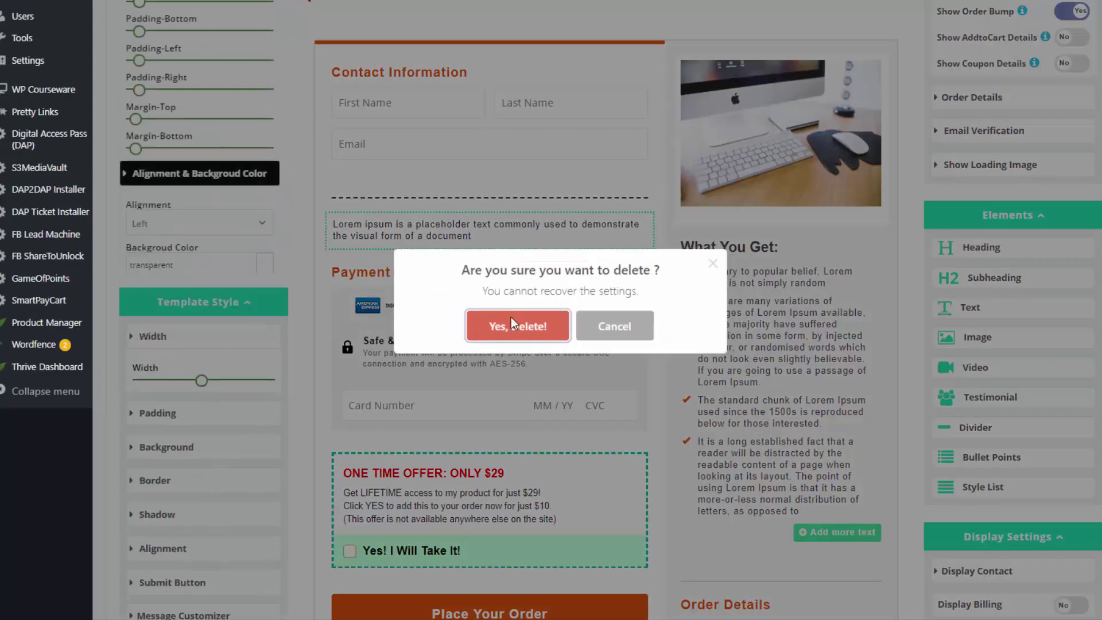
{"action": "left_click", "coordinate": [511, 317]}
{"action": "scroll", "coordinate": [360, 344], "scroll_direction": "up", "scroll_amount": 2}
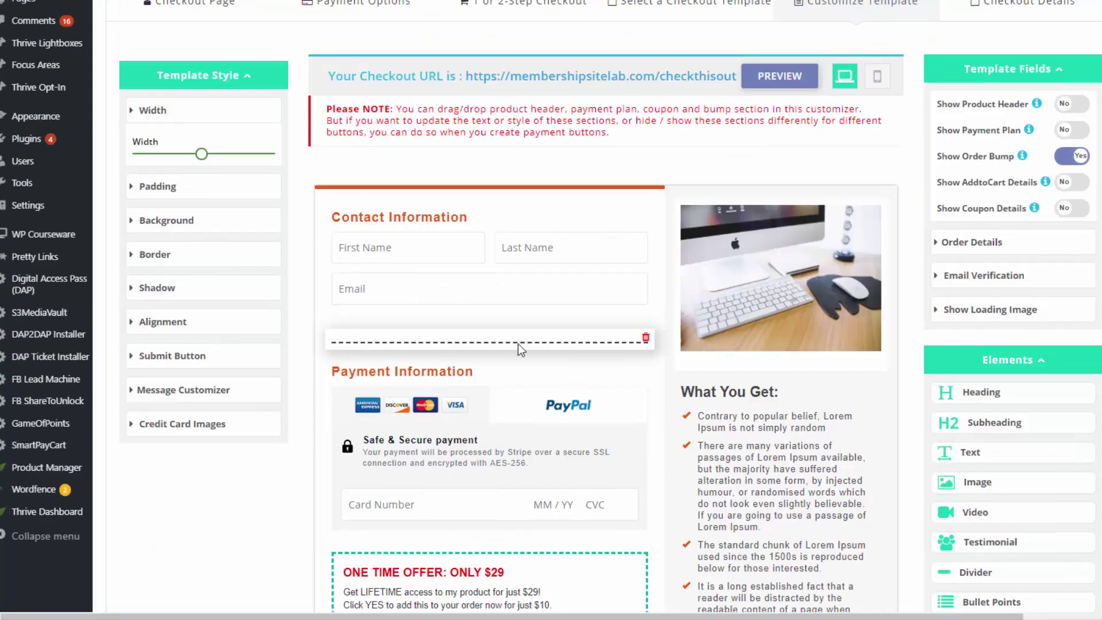
- Set the border width of the divider below Contact Information to 3
{"action": "scroll", "coordinate": [513, 344], "scroll_direction": "up", "scroll_amount": 1}
{"action": "left_click", "coordinate": [484, 415]}
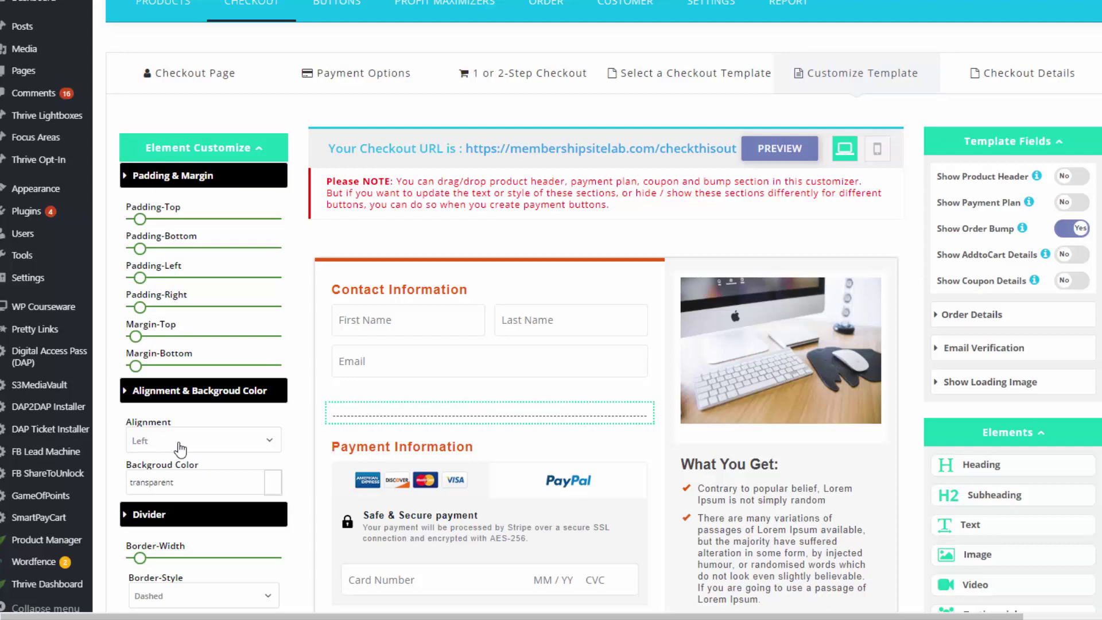
{"action": "scroll", "coordinate": [165, 442], "scroll_direction": "down", "scroll_amount": 1}
{"action": "left_click_drag", "start_coordinate": [140, 486], "coordinate": [153, 486]}
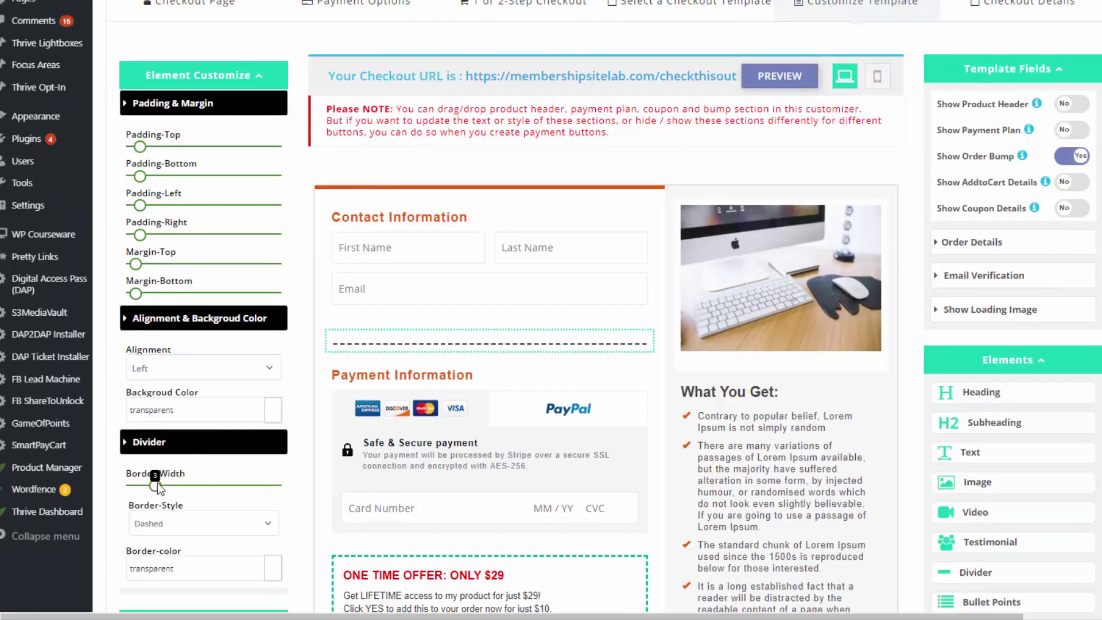
- Add a style list between Payment Information and the One Time Offer box, and delete it again
{"action": "scroll", "coordinate": [153, 486], "scroll_direction": "down", "scroll_amount": 2}
{"action": "left_click_drag", "start_coordinate": [984, 487], "coordinate": [442, 414]}
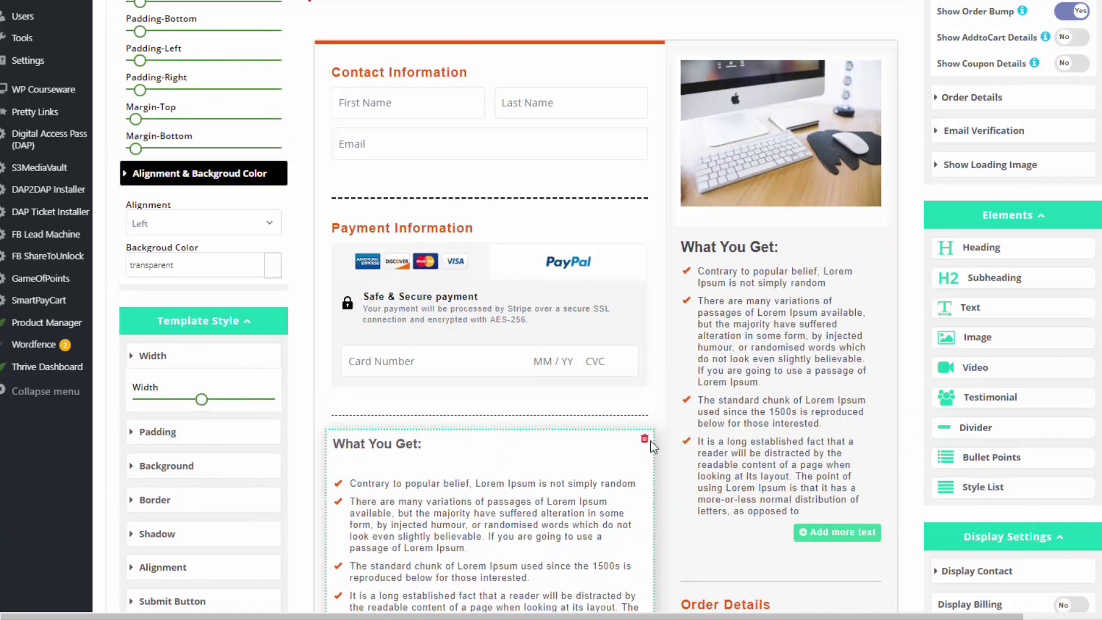
{"action": "scroll", "coordinate": [685, 338], "scroll_direction": "down", "scroll_amount": 1}
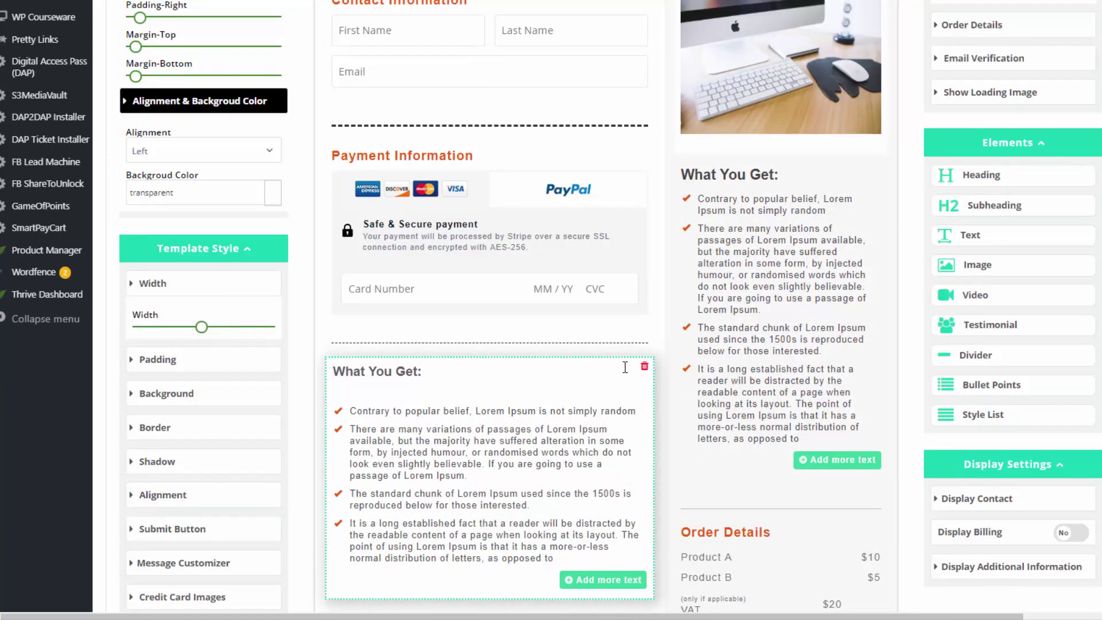
{"action": "left_click", "coordinate": [645, 368]}
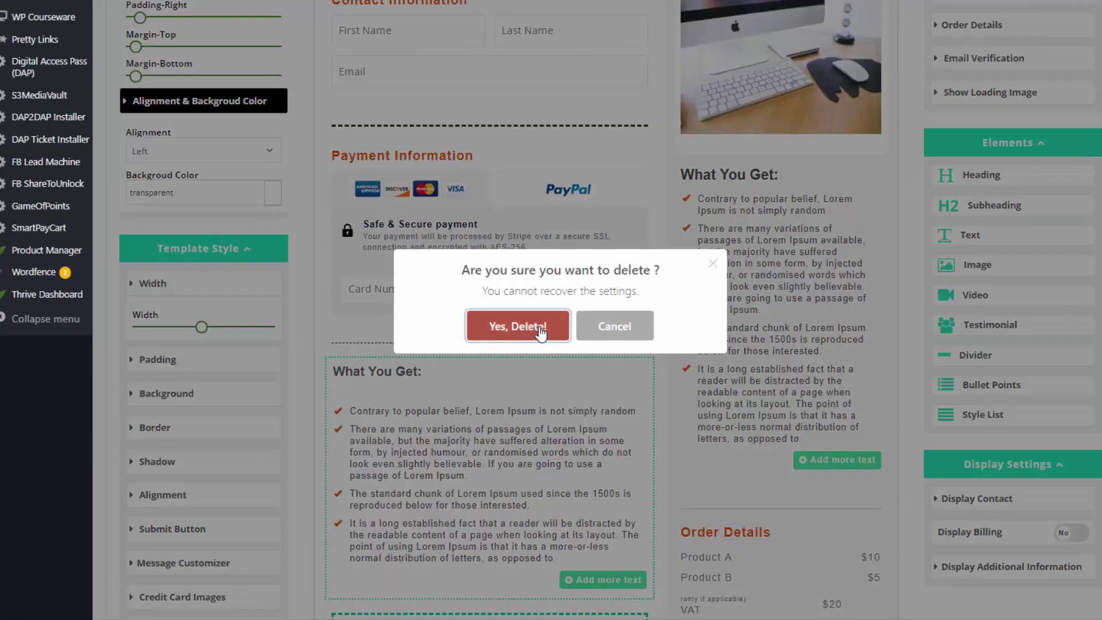
{"action": "left_click", "coordinate": [523, 326]}
- Review the desktop layout down to the order total and switch the customizer to the mobile view
{"action": "scroll", "coordinate": [614, 374], "scroll_direction": "up", "scroll_amount": 3}
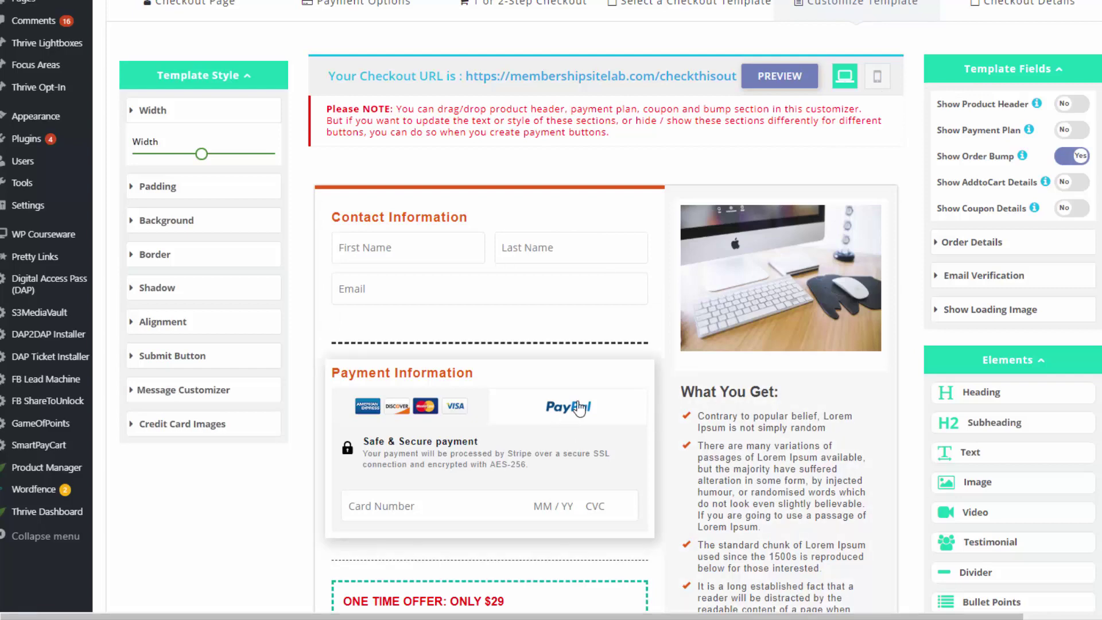
{"action": "scroll", "coordinate": [580, 409], "scroll_direction": "down", "scroll_amount": 8}
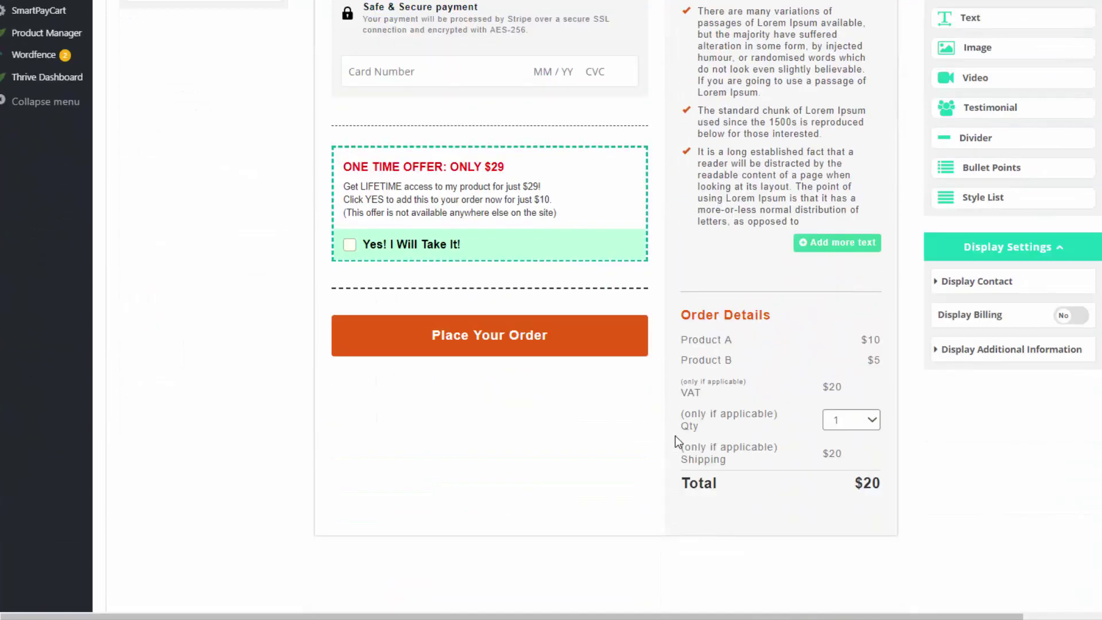
{"action": "scroll", "coordinate": [804, 505], "scroll_direction": "down", "scroll_amount": 3}
{"action": "left_click", "coordinate": [859, 559]}
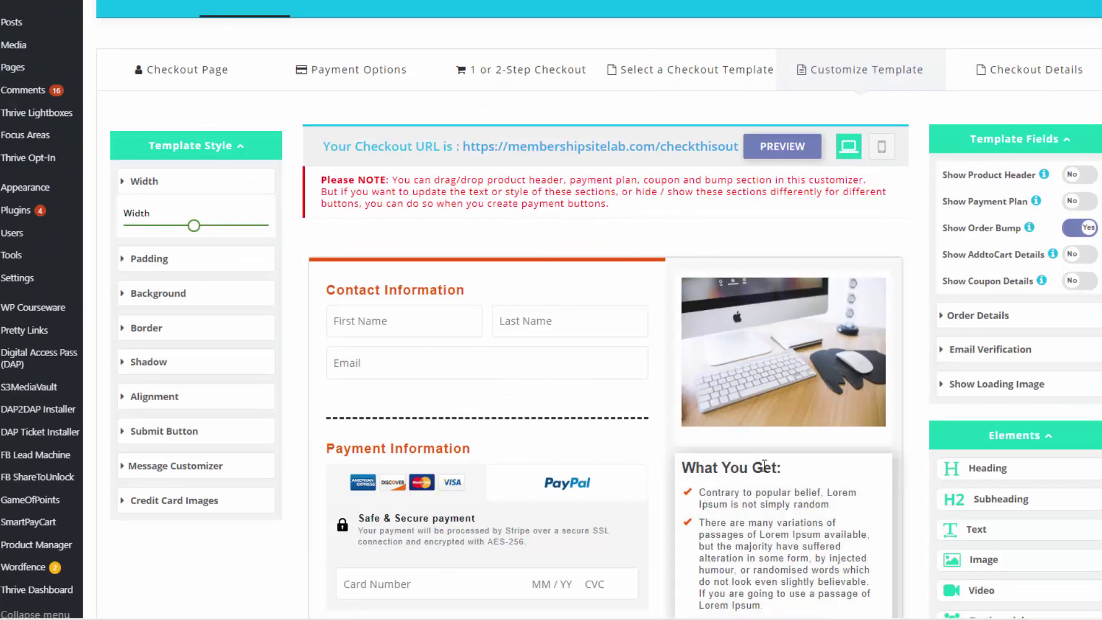
{"action": "left_click", "coordinate": [883, 146]}
{"action": "scroll", "coordinate": [686, 207], "scroll_direction": "down", "scroll_amount": 1}
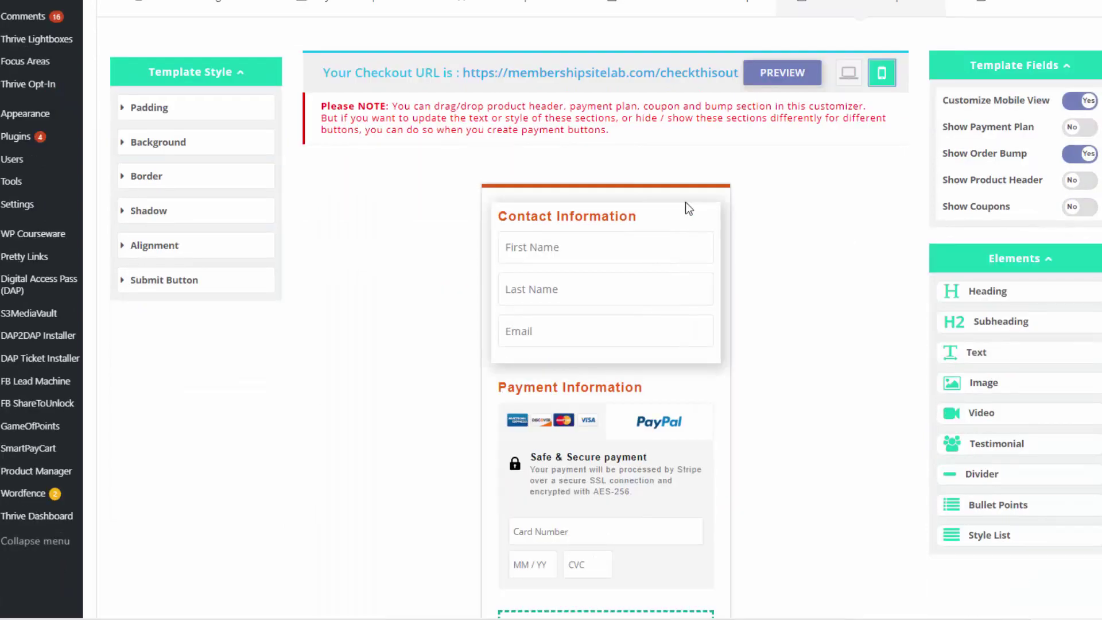
- Move the One Time Offer box above Contact Information in the mobile layout
{"action": "scroll", "coordinate": [722, 474], "scroll_direction": "down", "scroll_amount": 1}
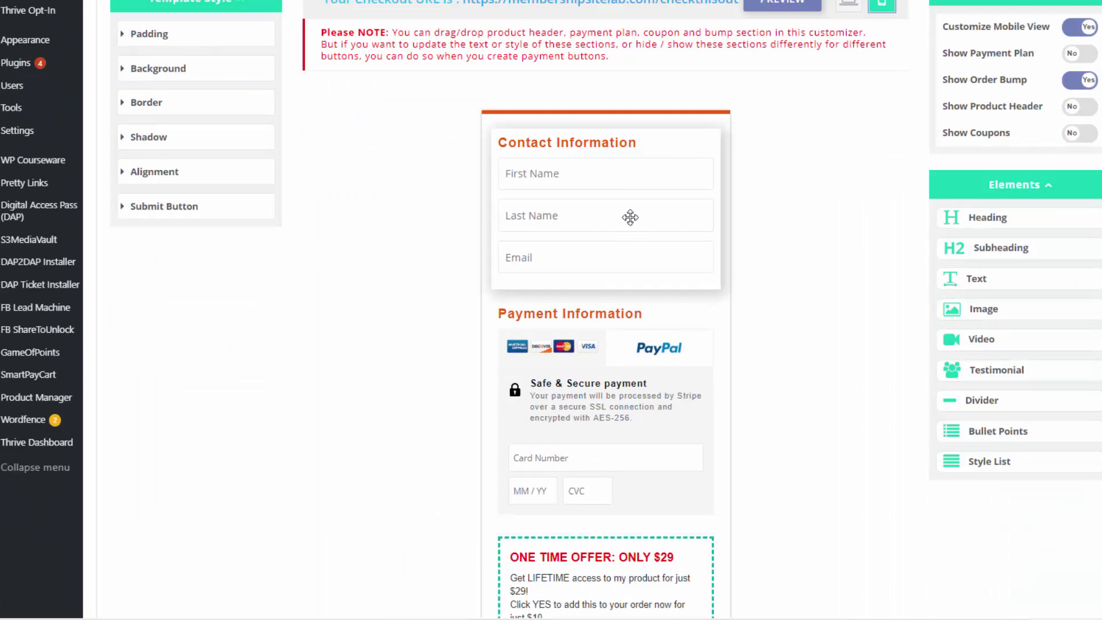
{"action": "left_click_drag", "start_coordinate": [631, 218], "coordinate": [645, 273]}
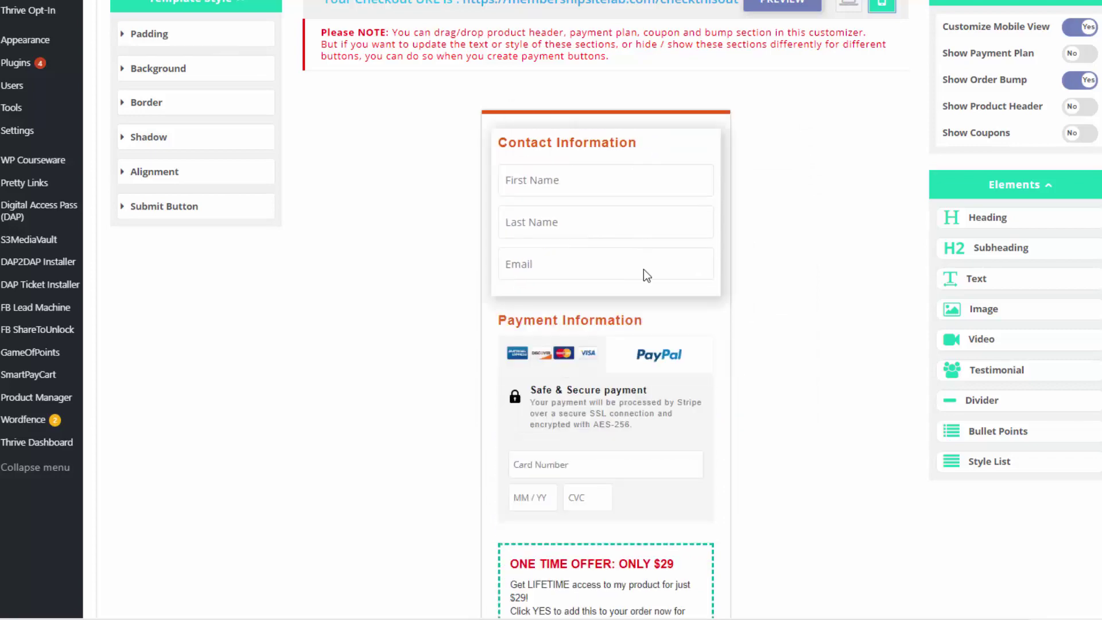
{"action": "left_click_drag", "start_coordinate": [593, 551], "coordinate": [592, 138]}
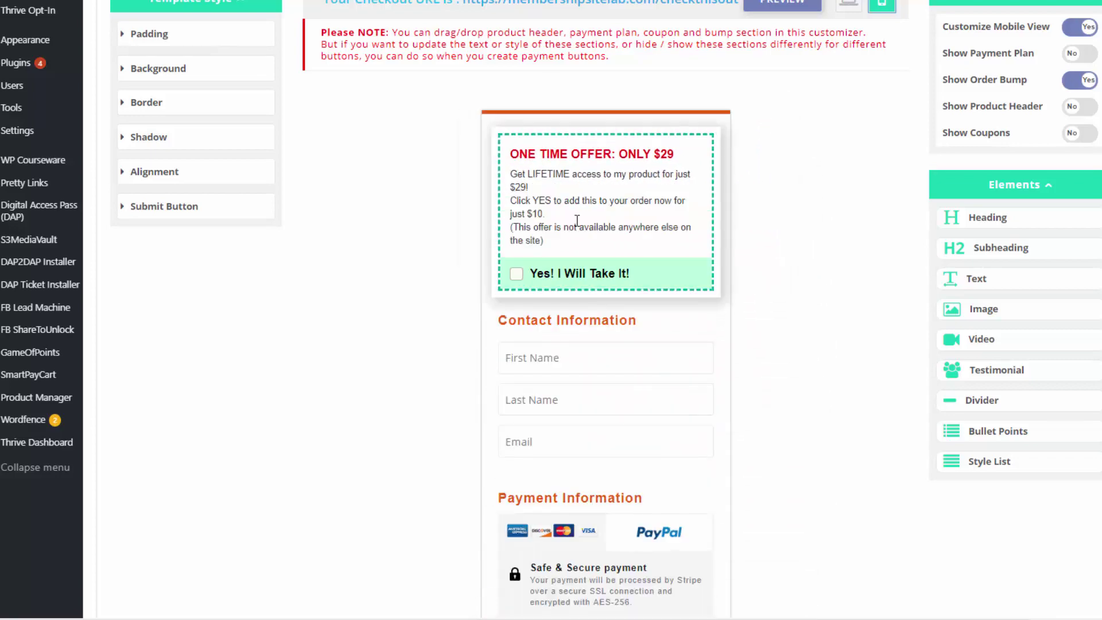
- Move the computer photo above the One Time Offer box in the mobile layout, and delete the photo
{"action": "scroll", "coordinate": [686, 366], "scroll_direction": "down", "scroll_amount": 3}
{"action": "scroll", "coordinate": [781, 381], "scroll_direction": "down", "scroll_amount": 4}
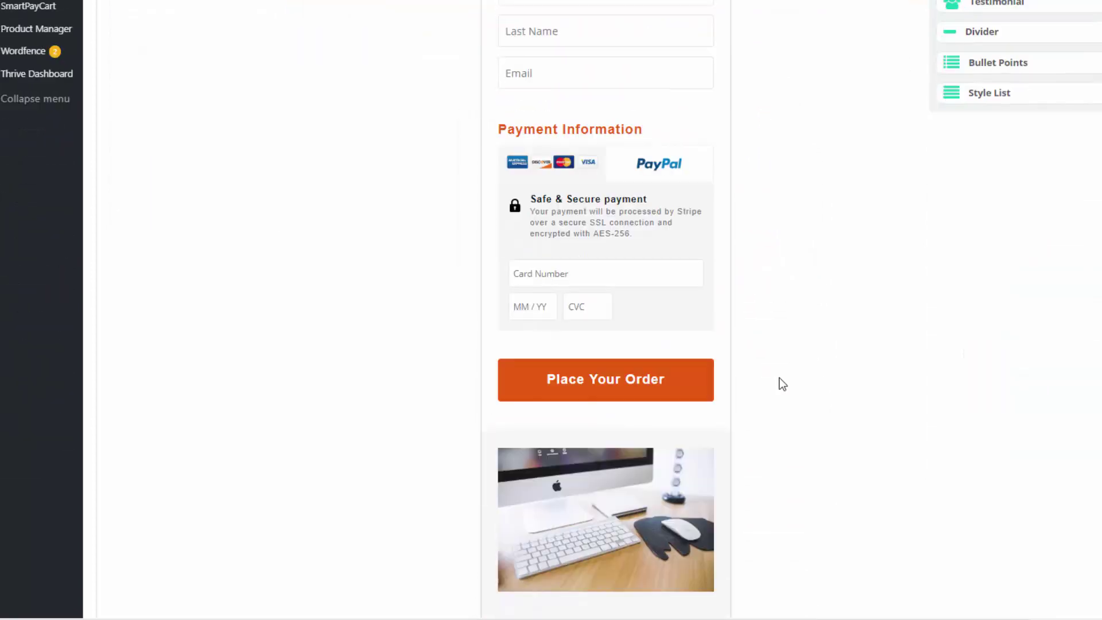
{"action": "scroll", "coordinate": [731, 249], "scroll_direction": "up", "scroll_amount": 10}
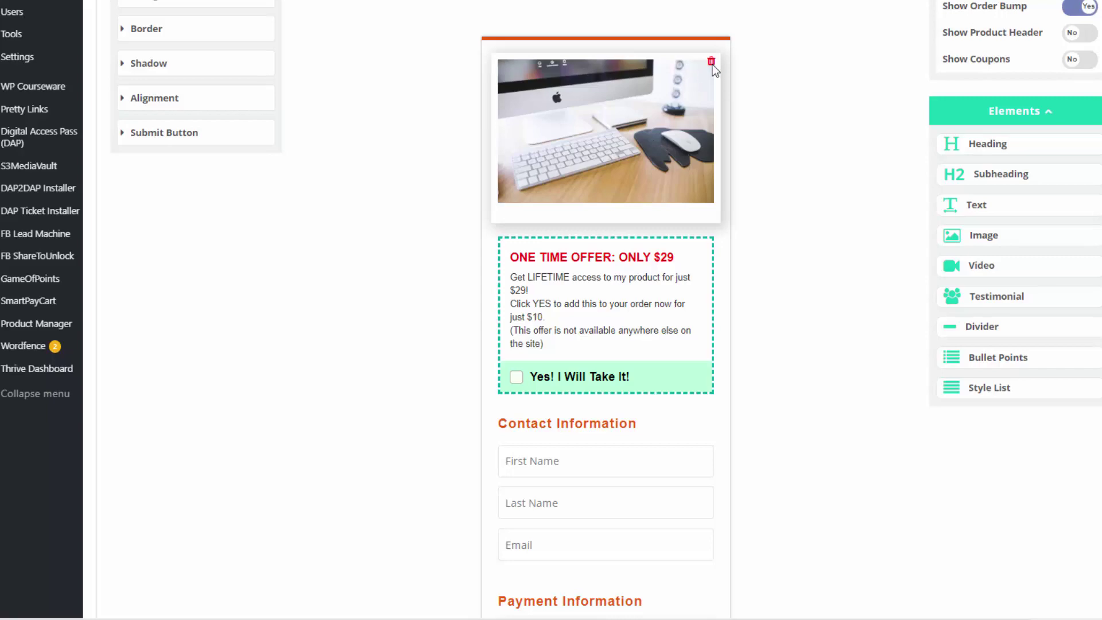
{"action": "left_click", "coordinate": [711, 61]}
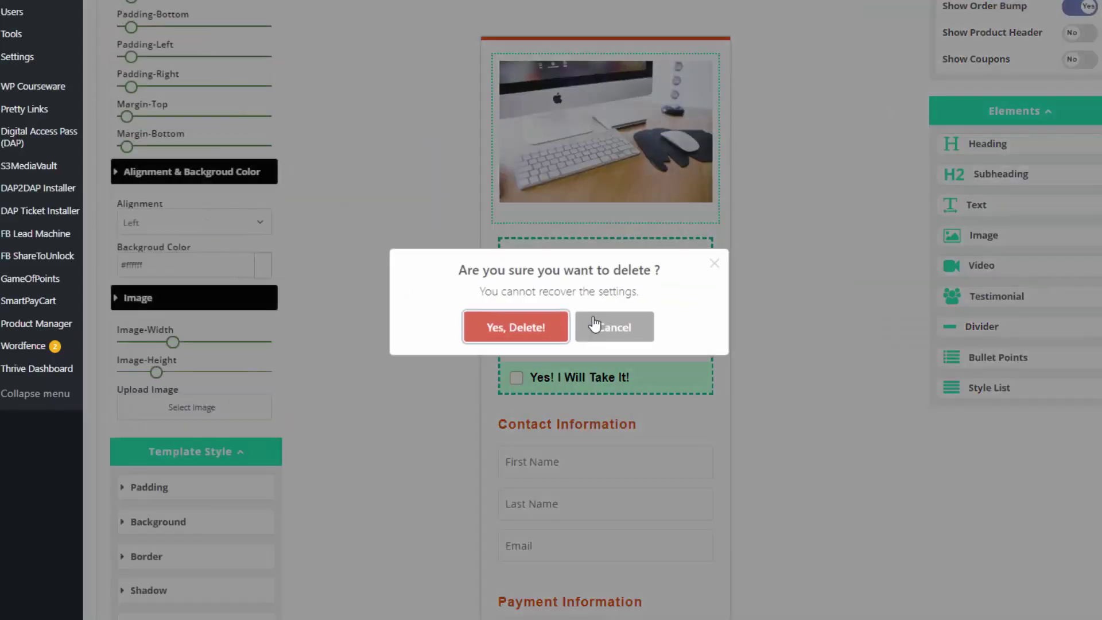
{"action": "left_click", "coordinate": [540, 327]}
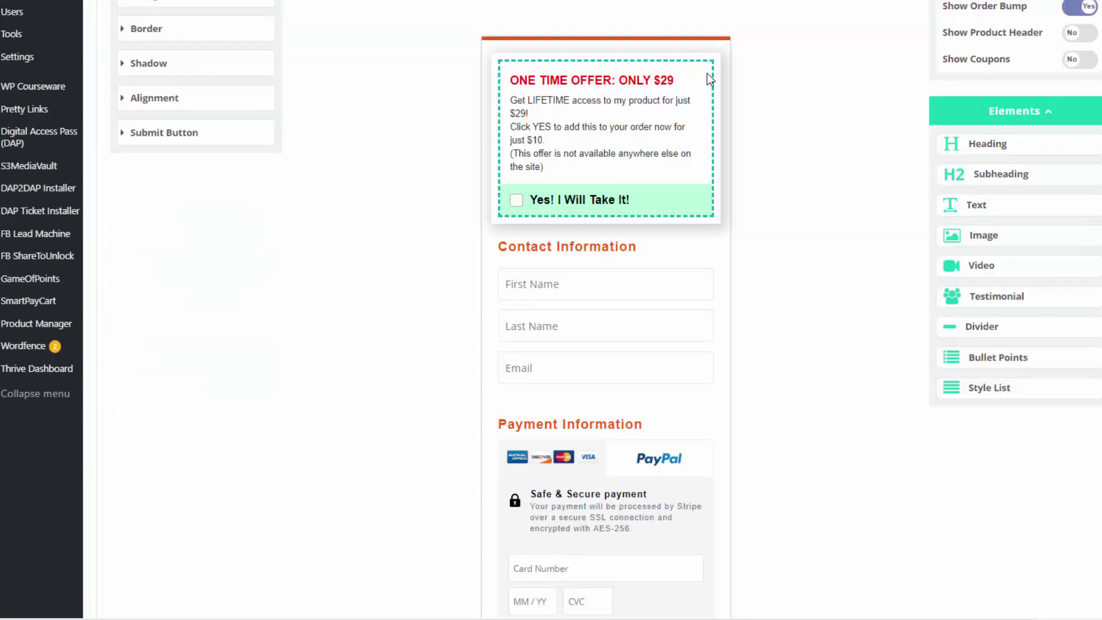
- Review the mobile layout from the One Time Offer box down through What You Get
{"action": "scroll", "coordinate": [688, 383], "scroll_direction": "down", "scroll_amount": 3}
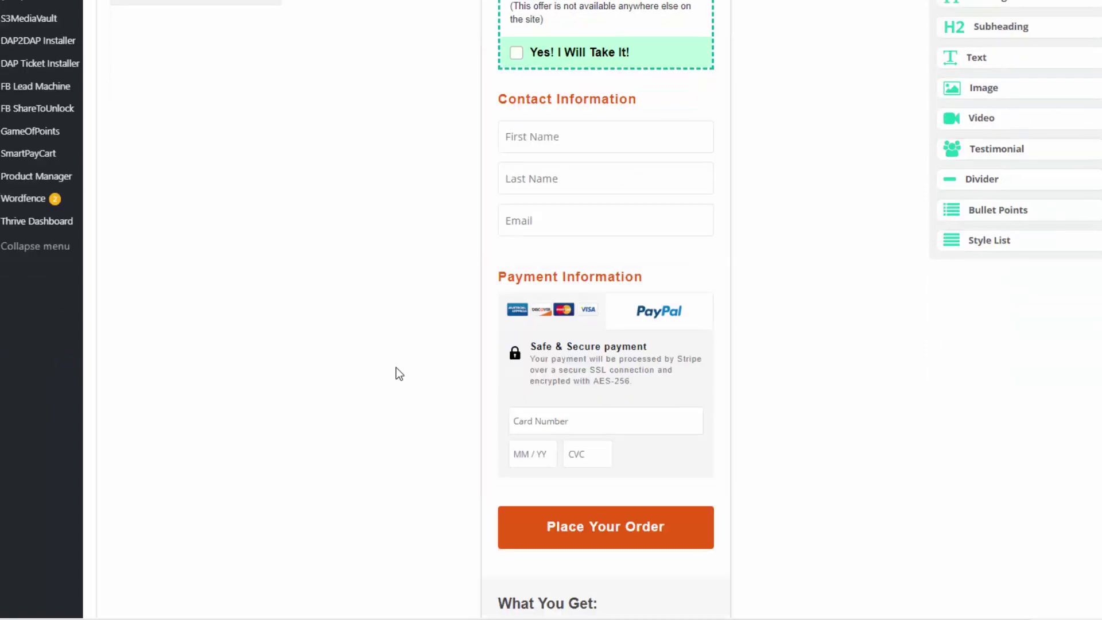
{"action": "scroll", "coordinate": [411, 367], "scroll_direction": "down", "scroll_amount": 3}
{"action": "scroll", "coordinate": [453, 363], "scroll_direction": "down", "scroll_amount": 3}
{"action": "scroll", "coordinate": [454, 365], "scroll_direction": "up", "scroll_amount": 10}
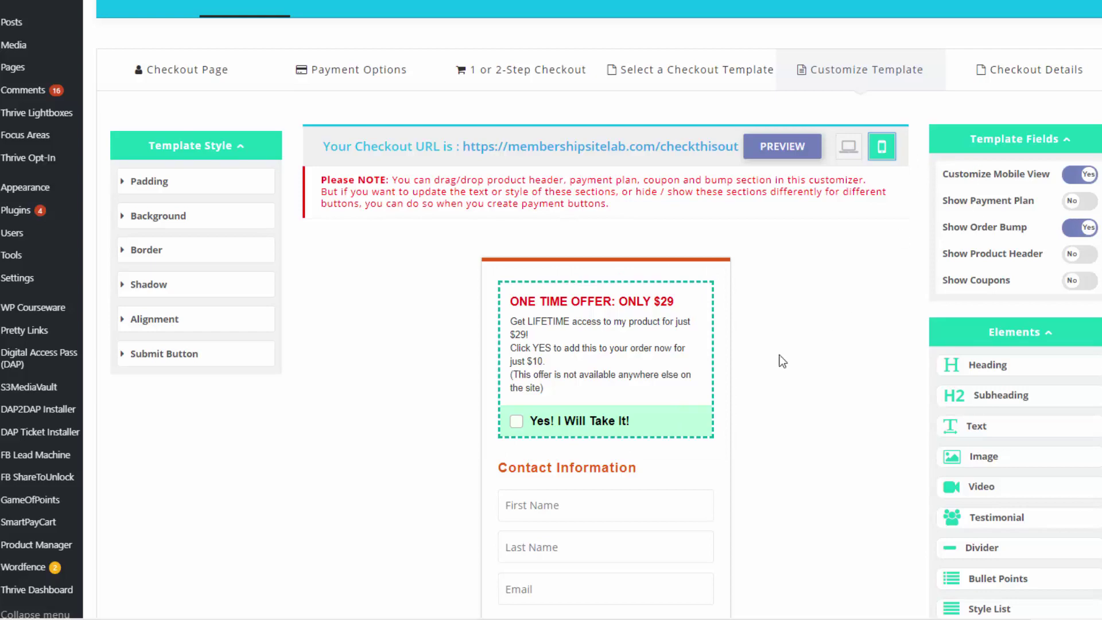
{"action": "scroll", "coordinate": [887, 110], "scroll_direction": "up", "scroll_amount": 1}
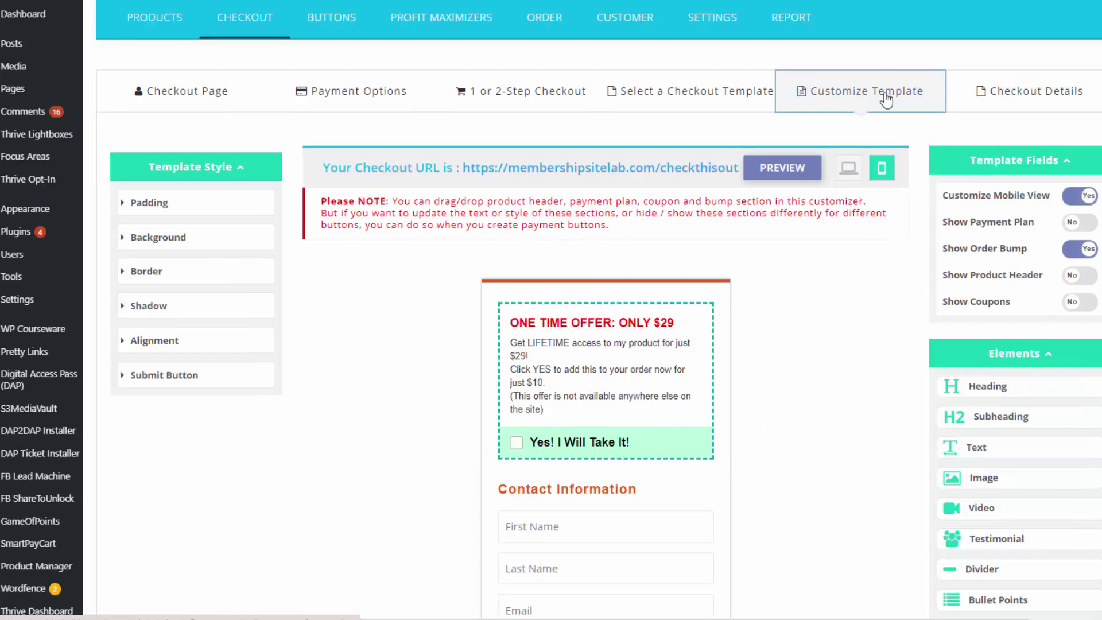
- Switch to the desktop view to check its photo and section order, and return to the mobile view to compare
{"action": "left_click", "coordinate": [851, 173]}
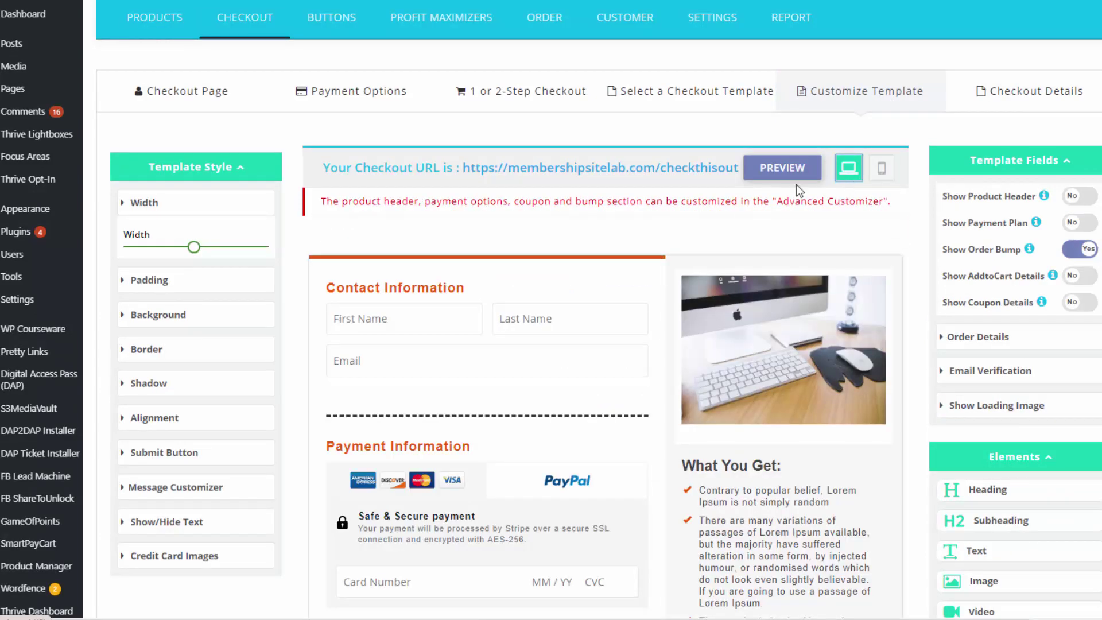
{"action": "scroll", "coordinate": [465, 265], "scroll_direction": "down", "scroll_amount": 3}
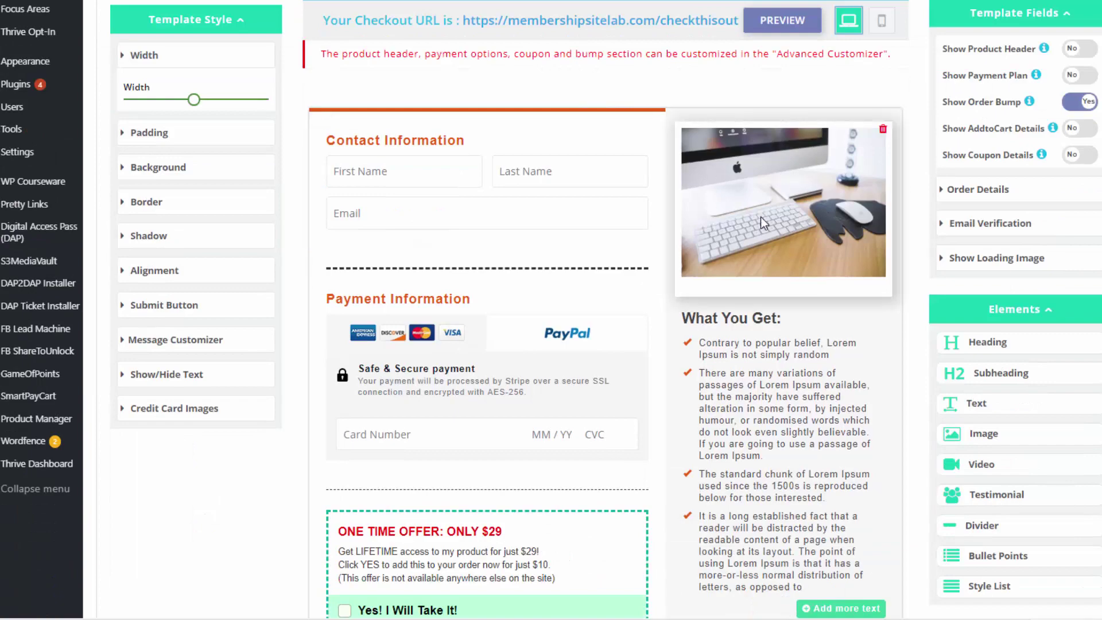
{"action": "scroll", "coordinate": [566, 339], "scroll_direction": "down", "scroll_amount": 5}
{"action": "scroll", "coordinate": [535, 332], "scroll_direction": "up", "scroll_amount": 6}
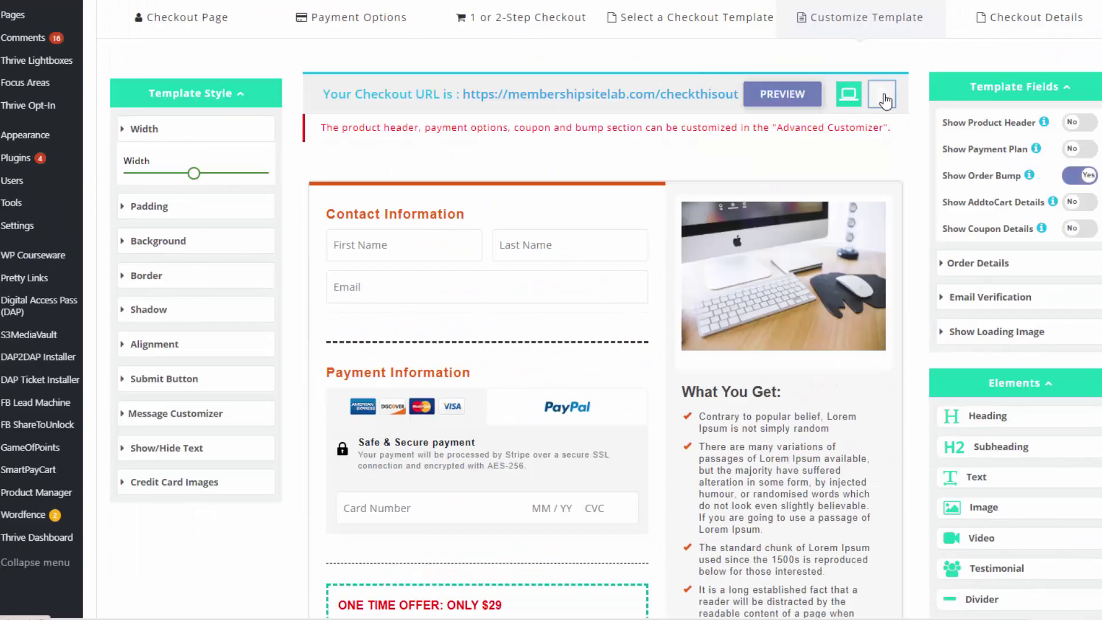
{"action": "left_click", "coordinate": [884, 96]}
{"action": "scroll", "coordinate": [611, 279], "scroll_direction": "down", "scroll_amount": 10}
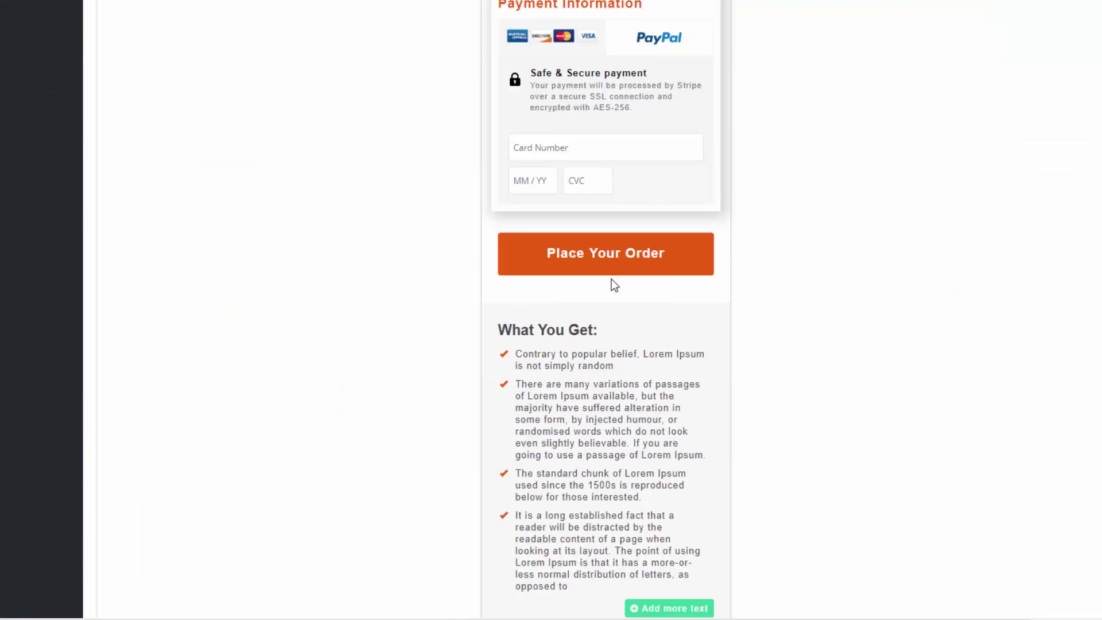
- Switch to the desktop view and rearrange Contact Information so it sits between the dashed divider and Payment Information
{"action": "scroll", "coordinate": [612, 279], "scroll_direction": "up", "scroll_amount": 12}
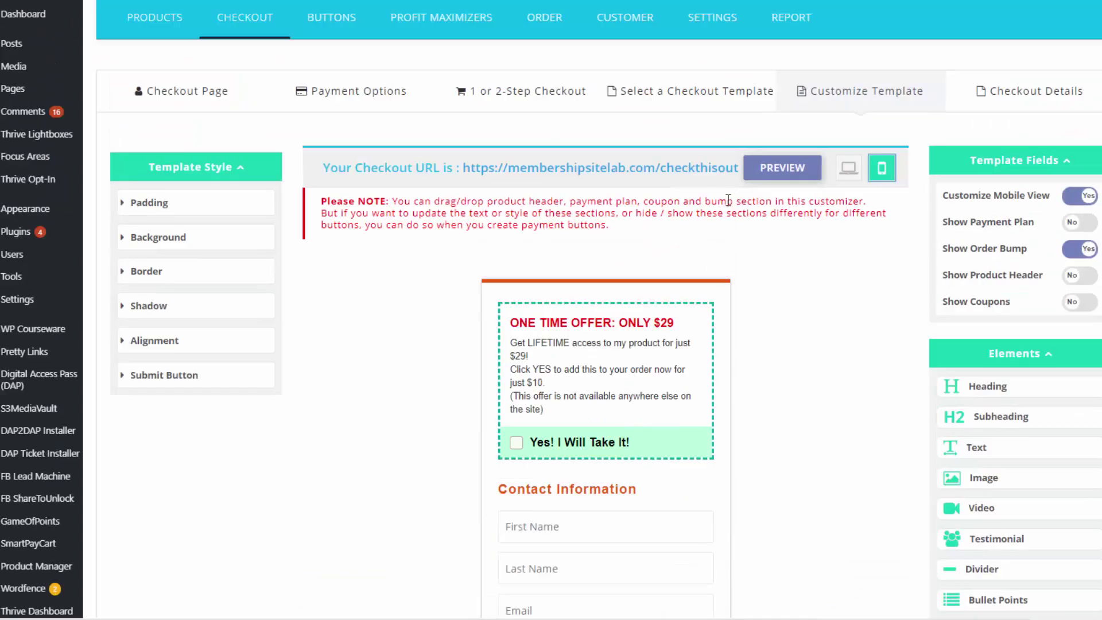
{"action": "left_click", "coordinate": [851, 179]}
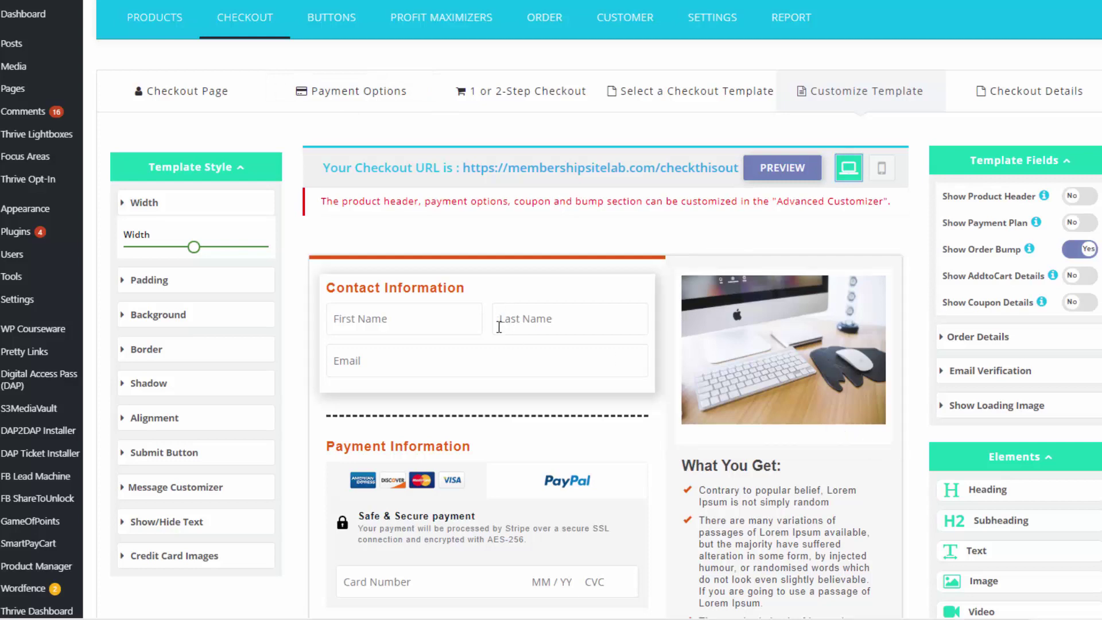
{"action": "scroll", "coordinate": [499, 327], "scroll_direction": "down", "scroll_amount": 1}
{"action": "left_click_drag", "start_coordinate": [538, 272], "coordinate": [516, 414]}
{"action": "scroll", "coordinate": [500, 318], "scroll_direction": "down", "scroll_amount": 2}
{"action": "left_click_drag", "start_coordinate": [500, 318], "coordinate": [505, 79]}
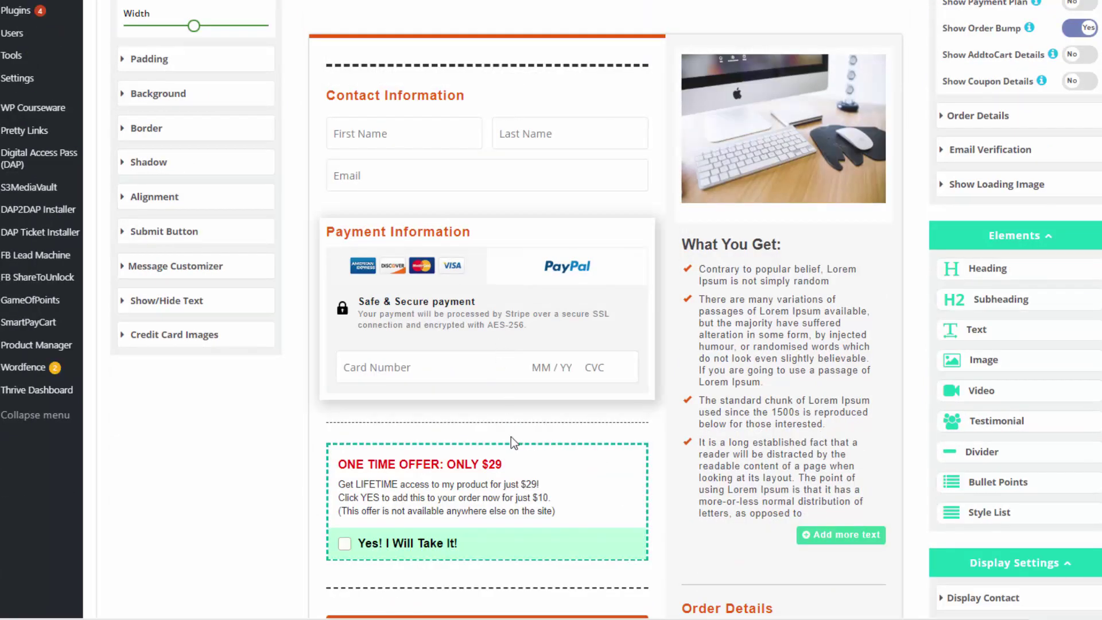
- Move the Order Details section into the wide column above Contact Information
{"action": "scroll", "coordinate": [511, 437], "scroll_direction": "down", "scroll_amount": 2}
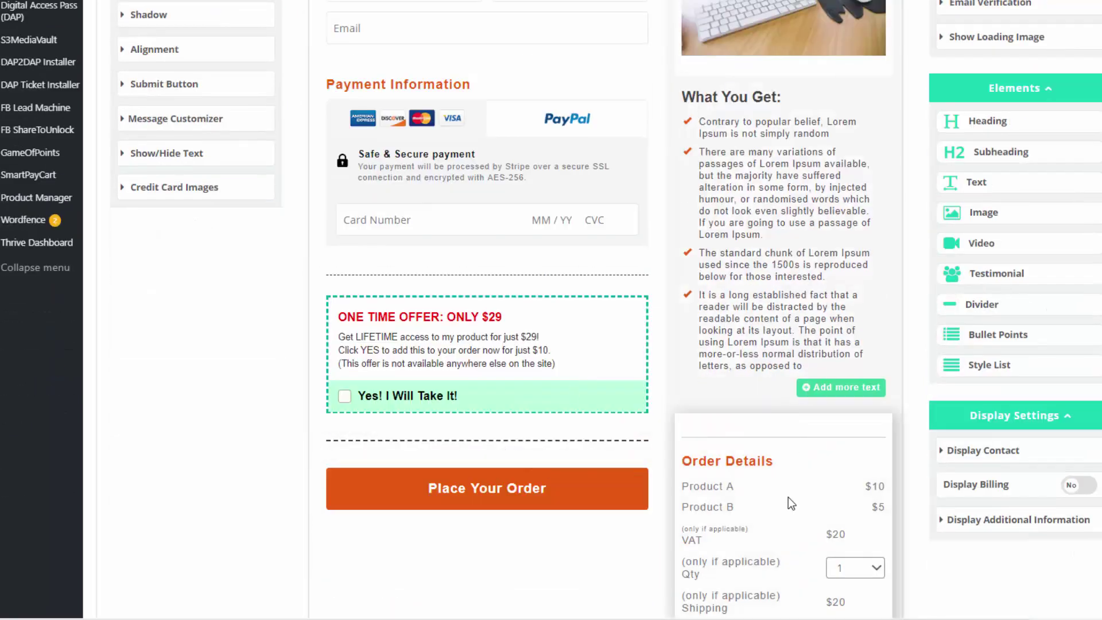
{"action": "left_click_drag", "start_coordinate": [721, 453], "coordinate": [533, 442]}
{"action": "scroll", "coordinate": [437, 86], "scroll_direction": "up", "scroll_amount": 5}
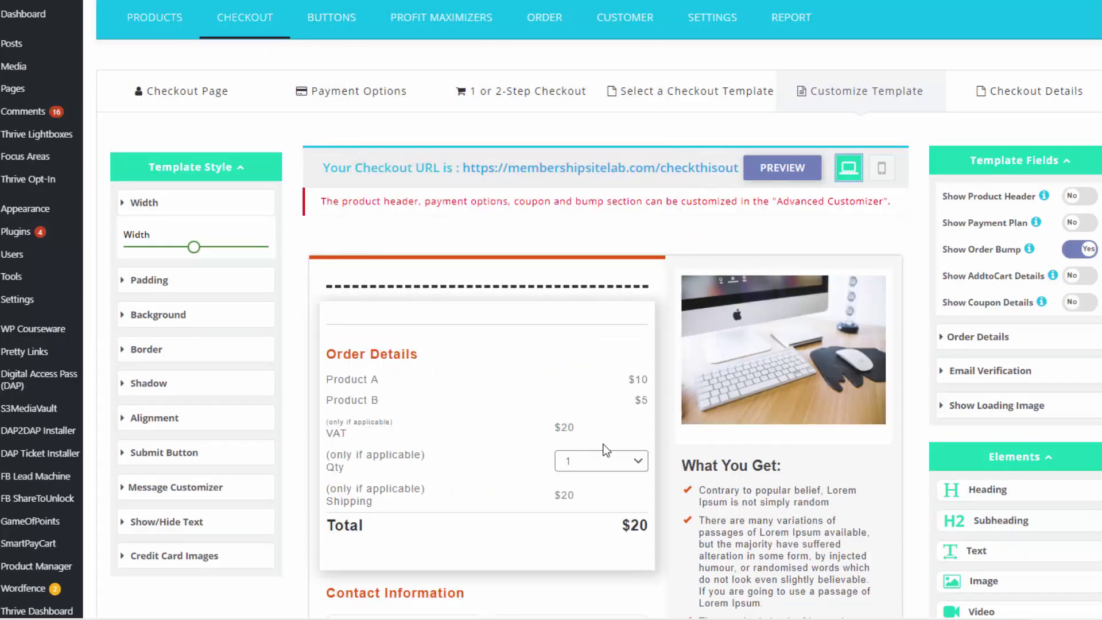
- Delete the dashed divider above Order Details and confirm the deletion
{"action": "left_click", "coordinate": [635, 269]}
{"action": "left_click", "coordinate": [647, 280]}
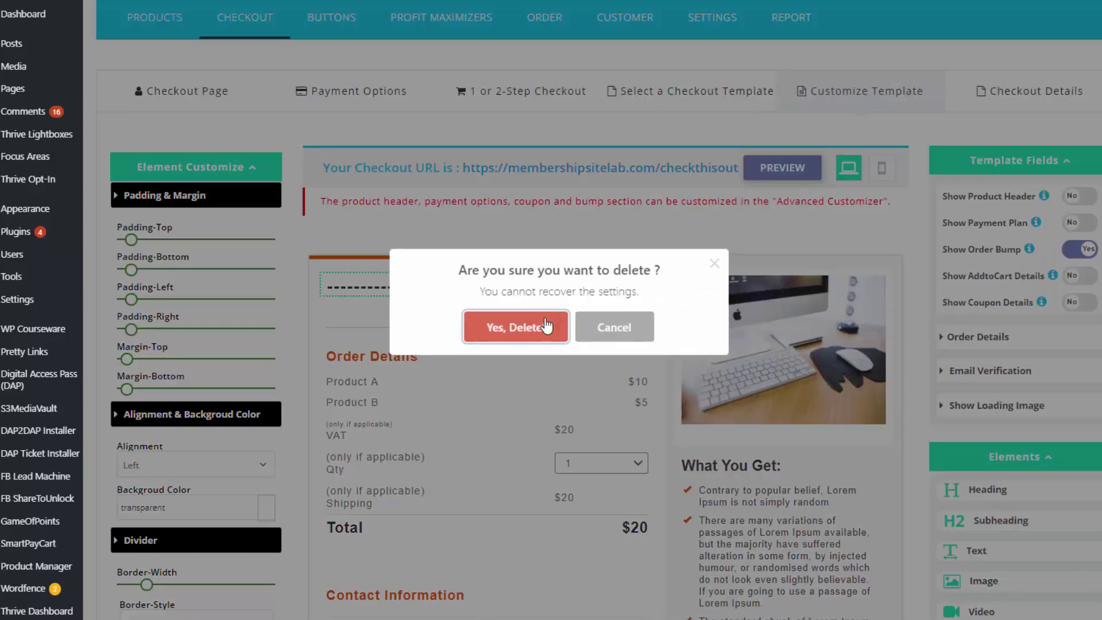
{"action": "left_click", "coordinate": [546, 326]}
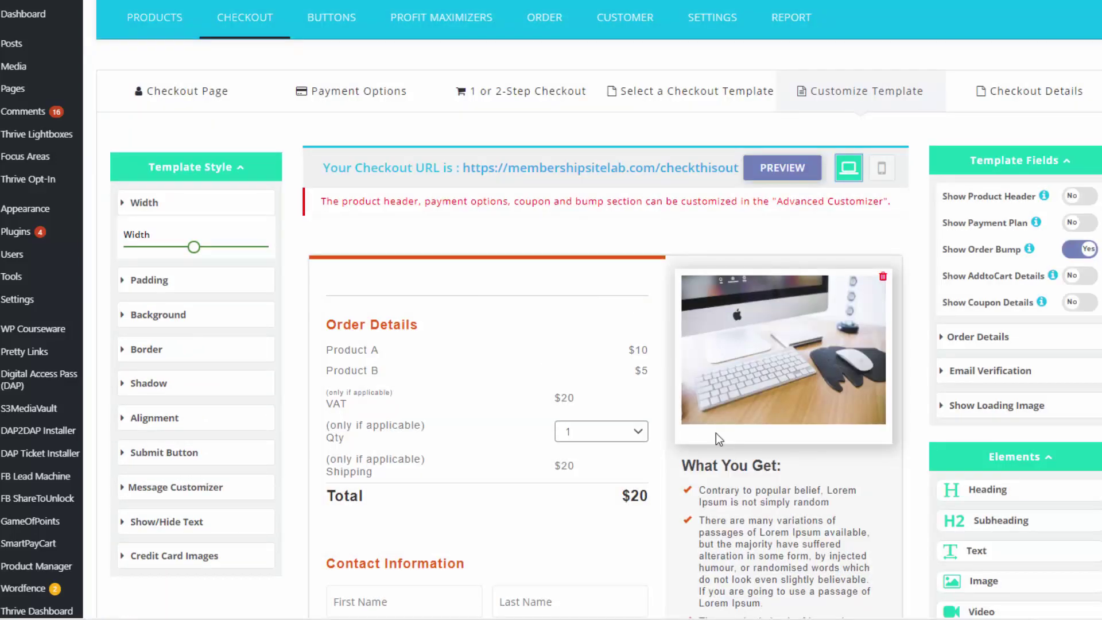
- Check that the VAT, Qty and Shipping labels in Order Details can be opened for text editing
{"action": "scroll", "coordinate": [411, 326], "scroll_direction": "down", "scroll_amount": 1}
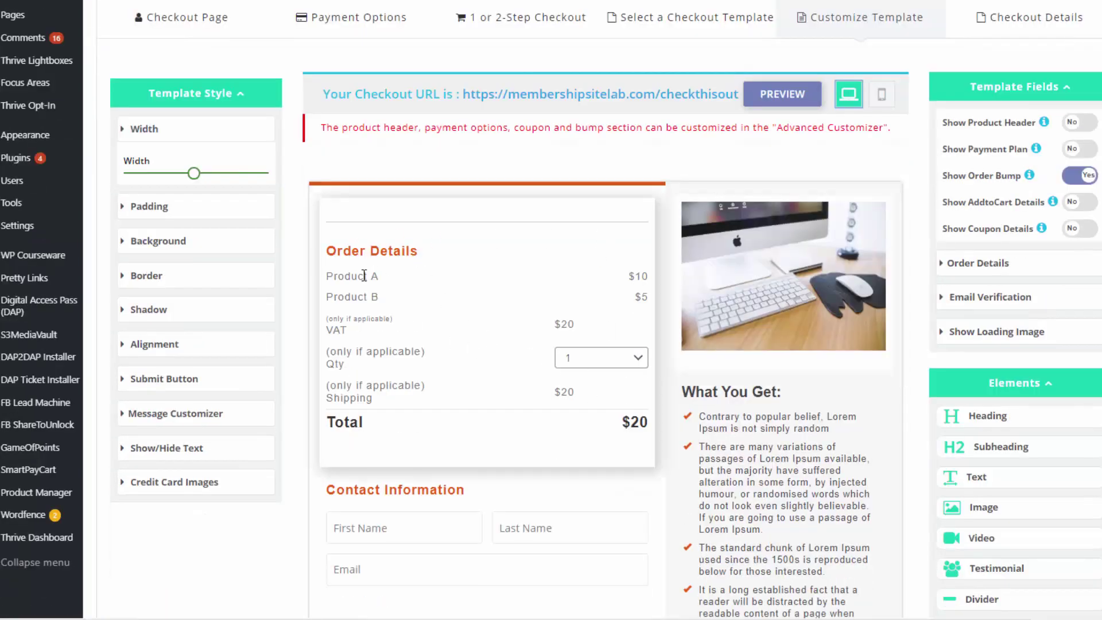
{"action": "left_click", "coordinate": [346, 329]}
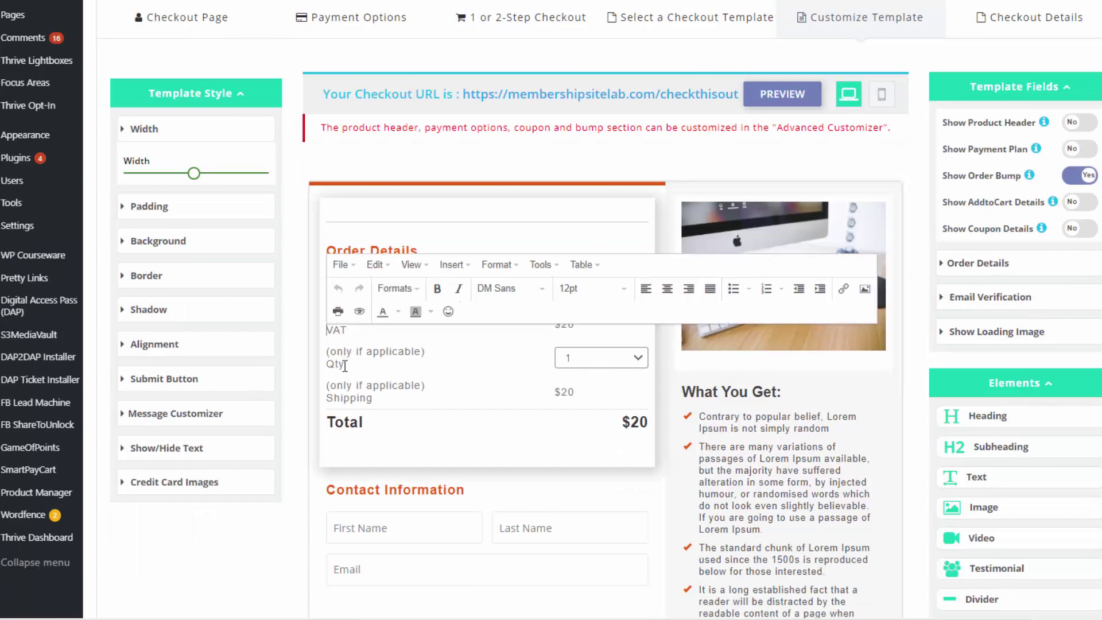
{"action": "left_click", "coordinate": [338, 364]}
{"action": "left_click", "coordinate": [342, 398]}
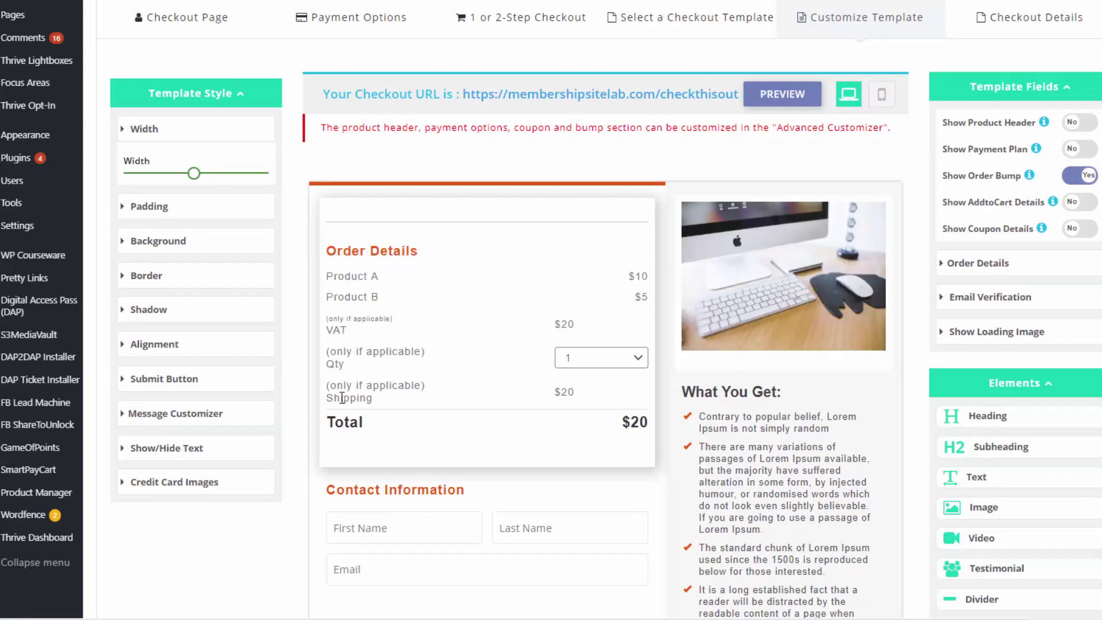
{"action": "left_click", "coordinate": [335, 331]}
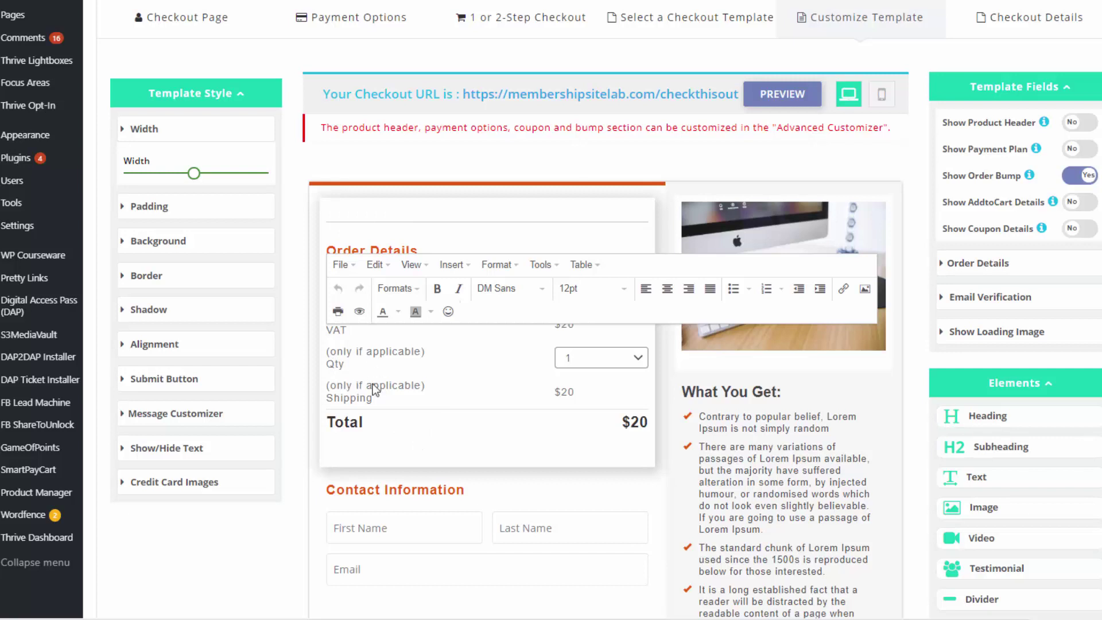
{"action": "left_click", "coordinate": [370, 475]}
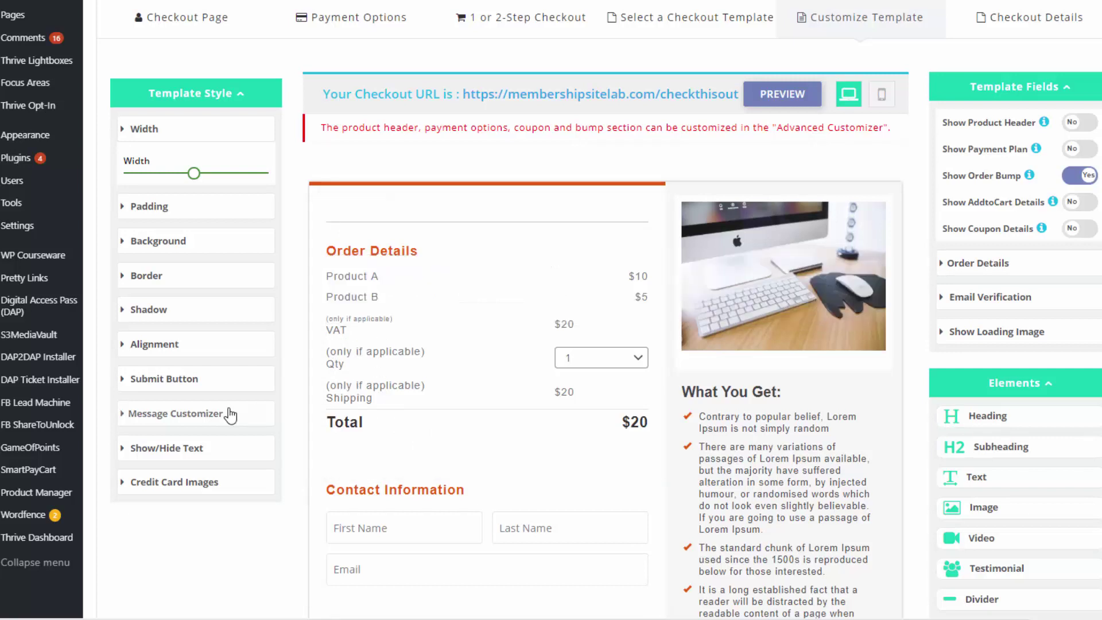
{"action": "mouse_move", "coordinate": [61, 477]}
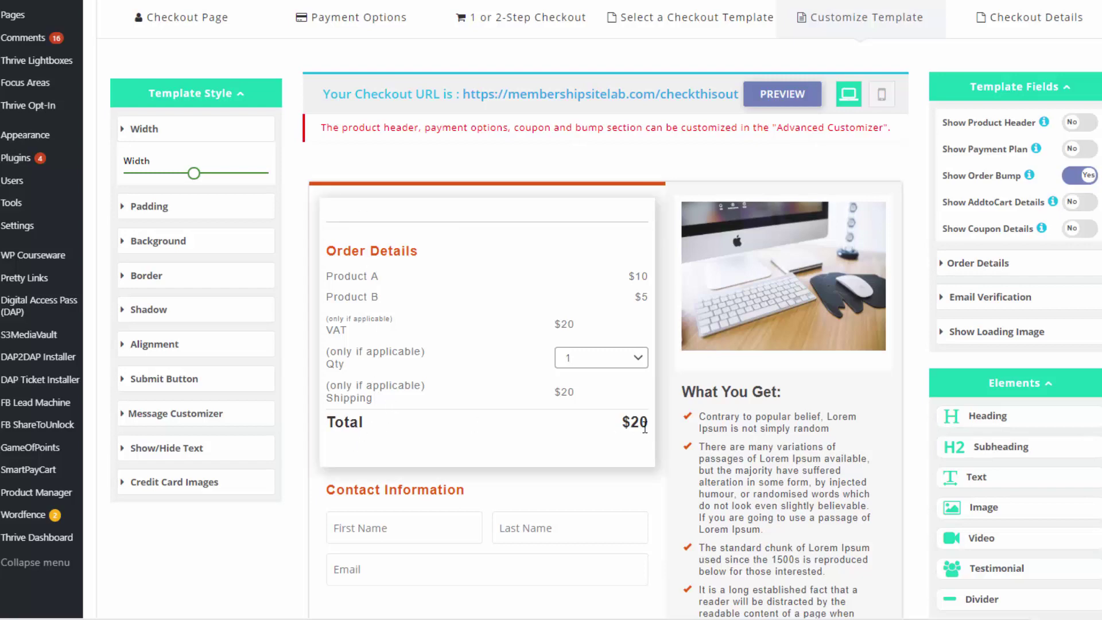
- Move the Order Details section back to the narrow column below What You Get
{"action": "left_click_drag", "start_coordinate": [623, 220], "coordinate": [782, 303]}
{"action": "left_click_drag", "start_coordinate": [877, 170], "coordinate": [594, 291]}
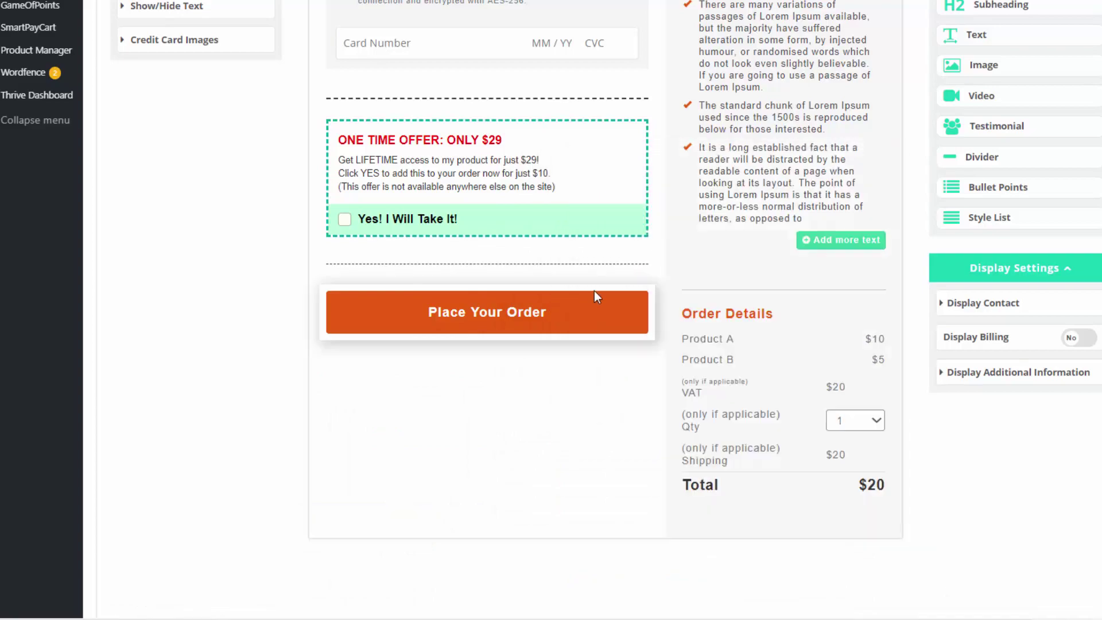
{"action": "scroll", "coordinate": [632, 368], "scroll_direction": "up", "scroll_amount": 9}
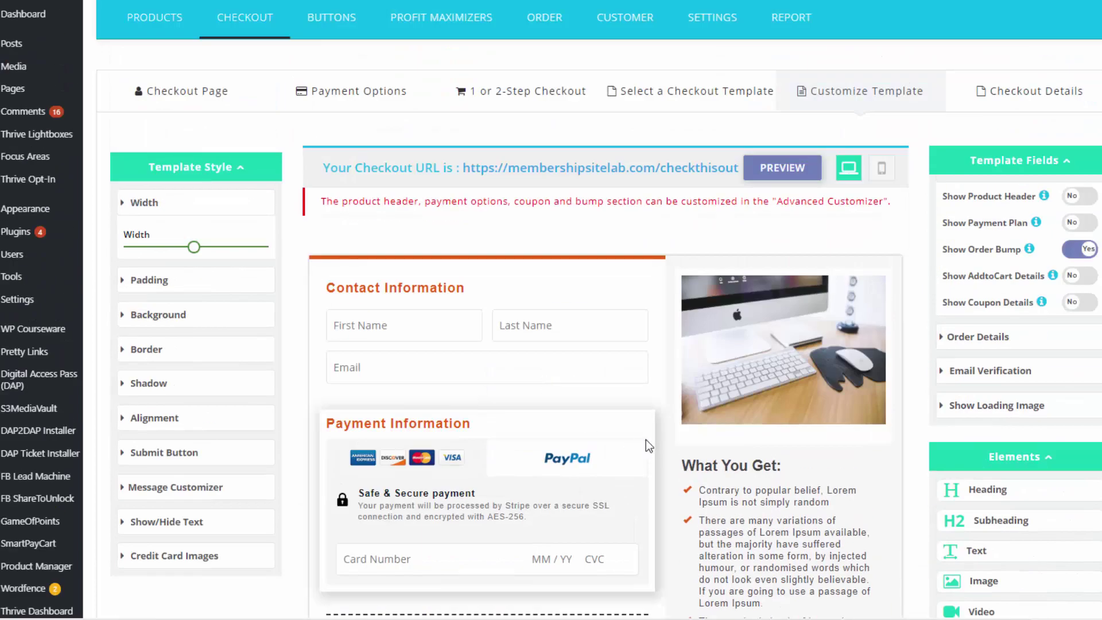
- Delete the last two bullet points from the What You Get list
{"action": "scroll", "coordinate": [649, 440], "scroll_direction": "down", "scroll_amount": 5}
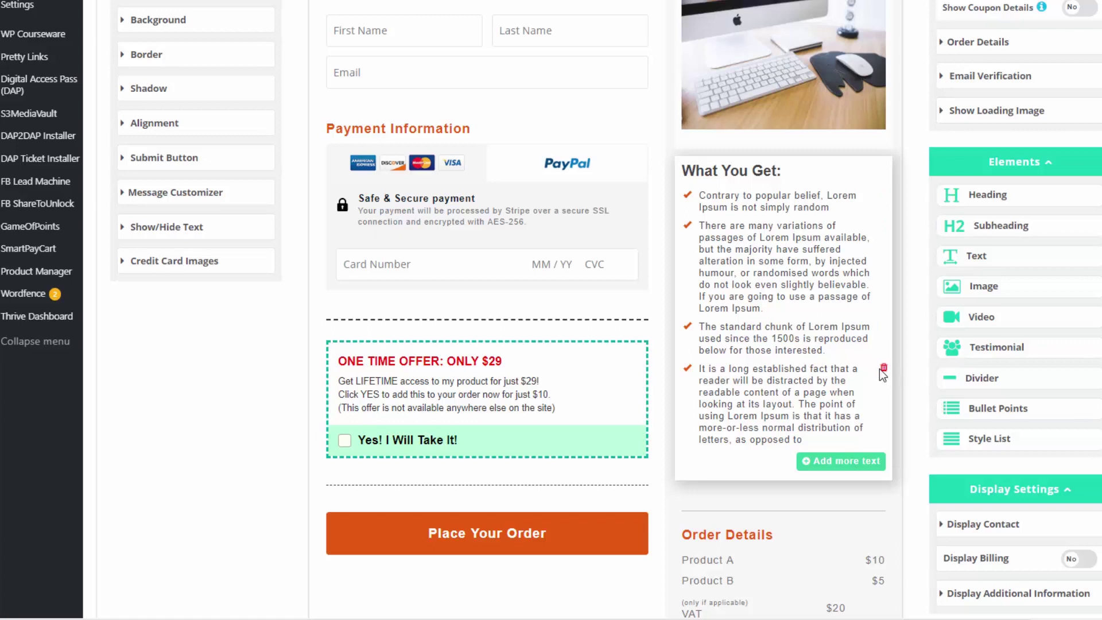
{"action": "left_click", "coordinate": [885, 369]}
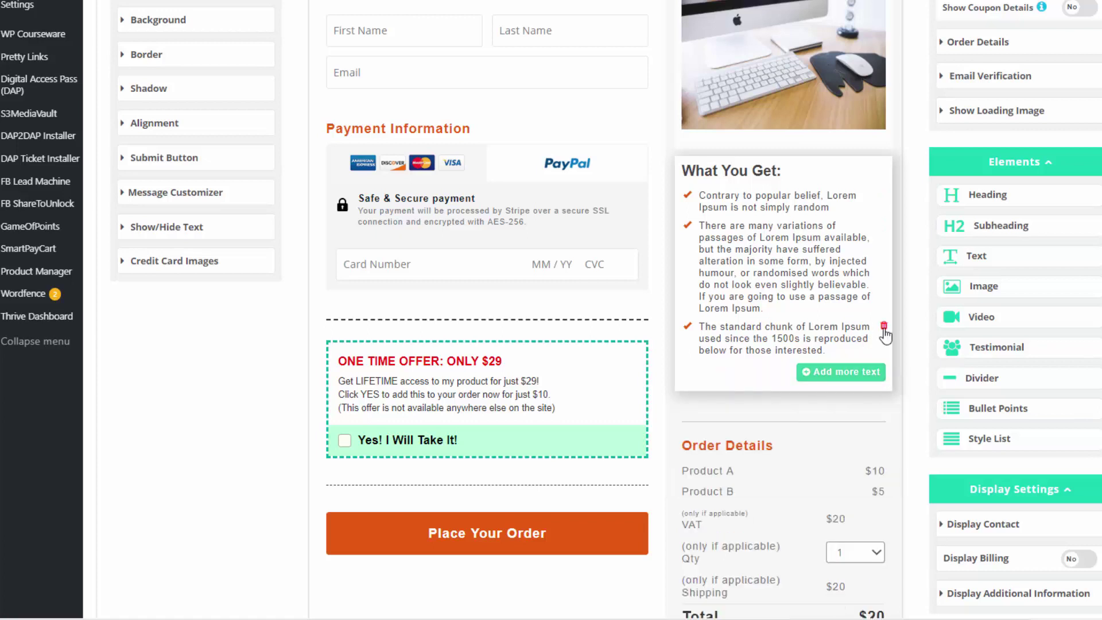
{"action": "left_click", "coordinate": [884, 327]}
{"action": "left_click", "coordinate": [755, 262]}
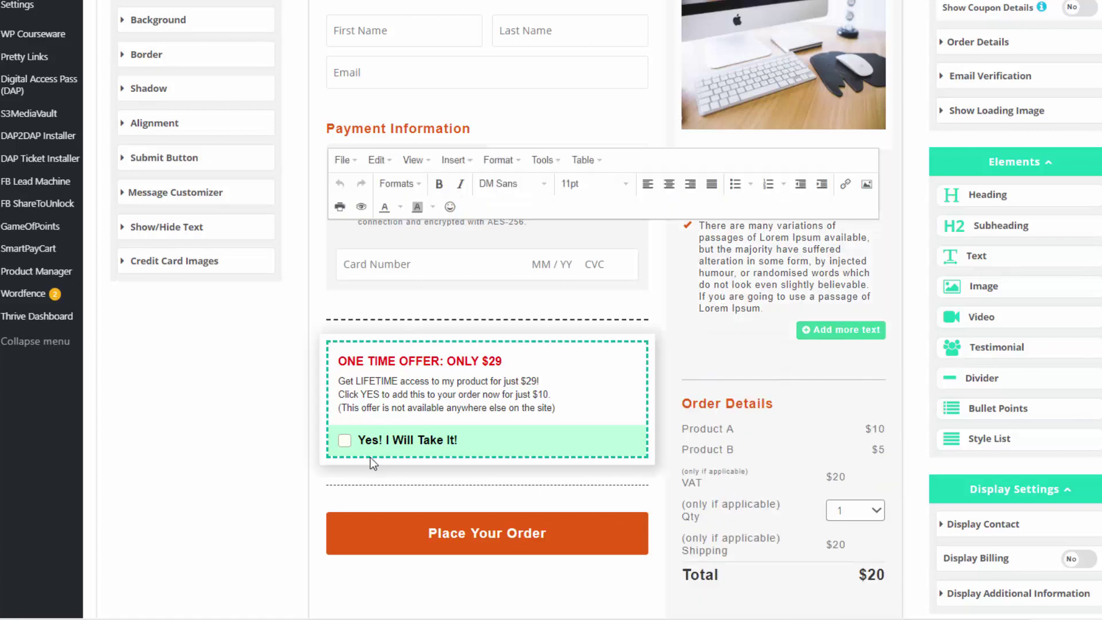
{"action": "left_click", "coordinate": [255, 481]}
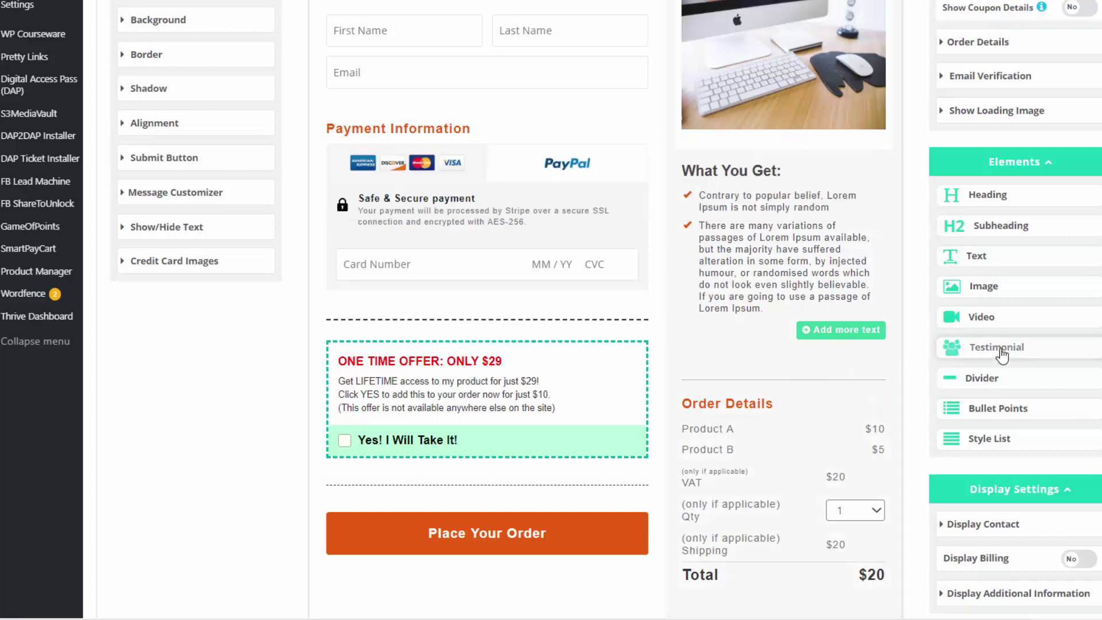
- Add a Testimonial element below the Place Your Order button
{"action": "left_click_drag", "start_coordinate": [999, 348], "coordinate": [508, 577]}
{"action": "scroll", "coordinate": [487, 452], "scroll_direction": "down", "scroll_amount": 2}
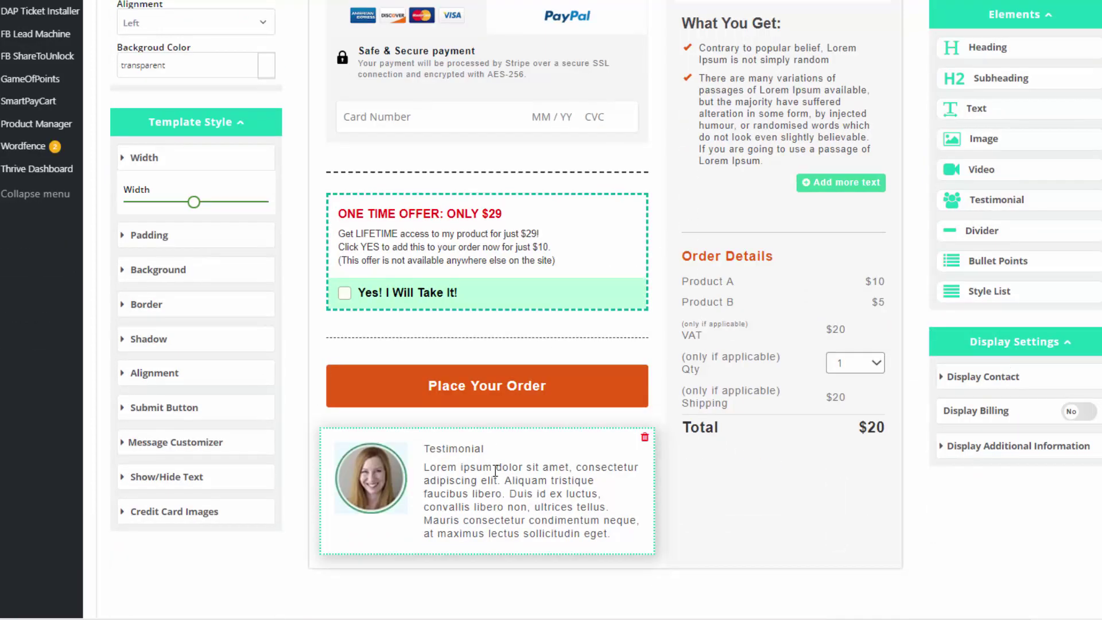
{"action": "scroll", "coordinate": [743, 495], "scroll_direction": "up", "scroll_amount": 3}
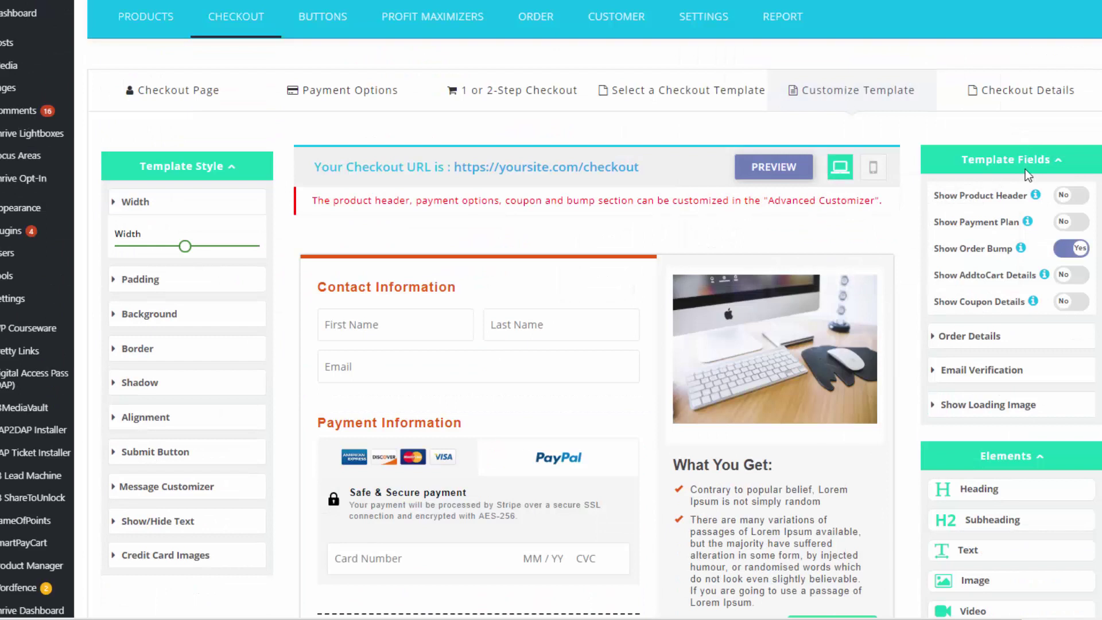
- Turn on the product header for the desktop checkout template
{"action": "mouse_move", "coordinate": [973, 210]}
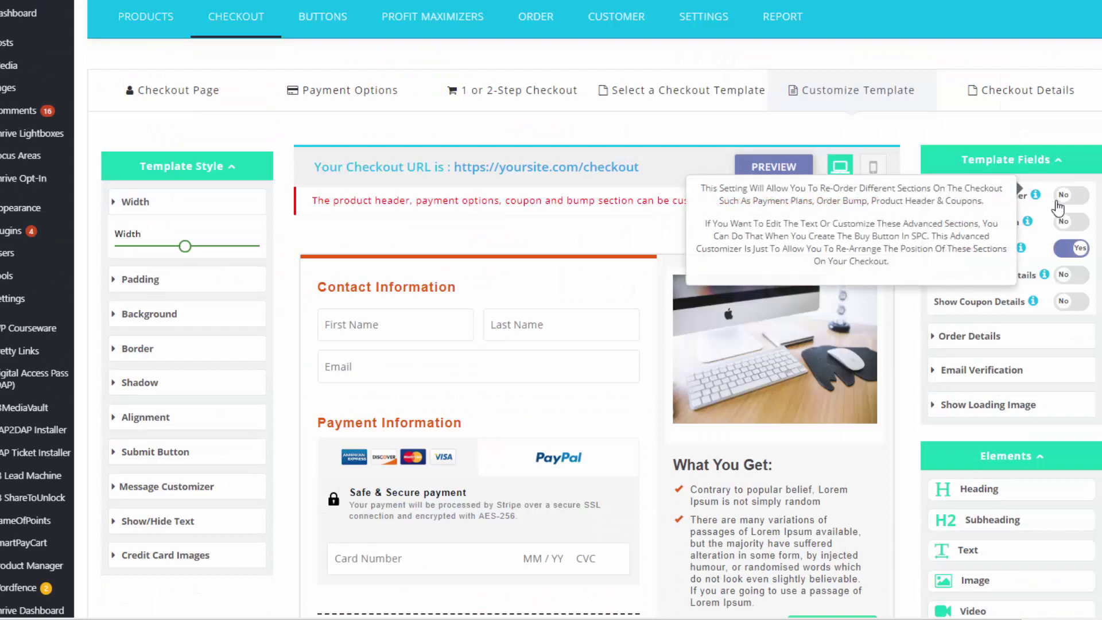
{"action": "left_click", "coordinate": [1078, 198]}
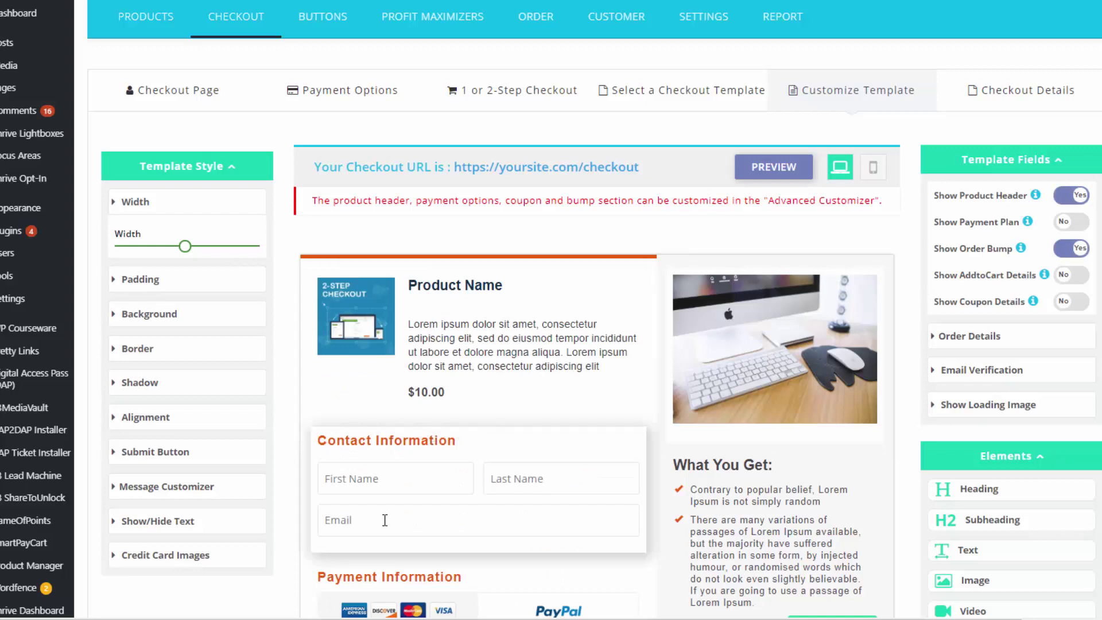
- Move the product header further down the wide column, and bring it back above Contact Information
{"action": "left_click_drag", "start_coordinate": [586, 373], "coordinate": [595, 332]}
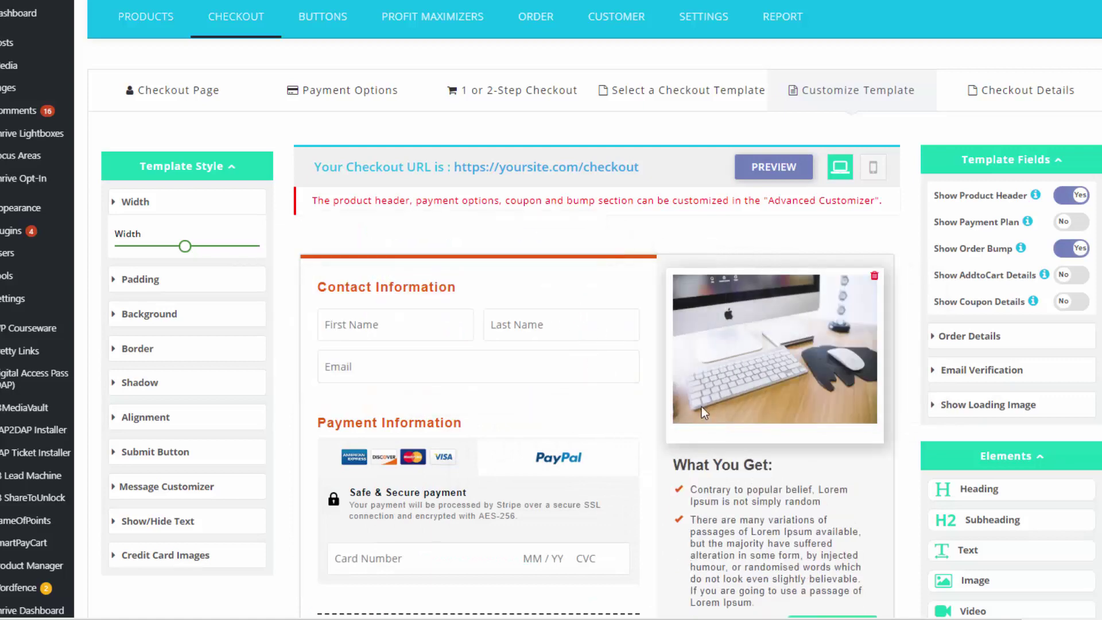
{"action": "scroll", "coordinate": [585, 382], "scroll_direction": "down", "scroll_amount": 7}
{"action": "left_click_drag", "start_coordinate": [508, 560], "coordinate": [533, 115]}
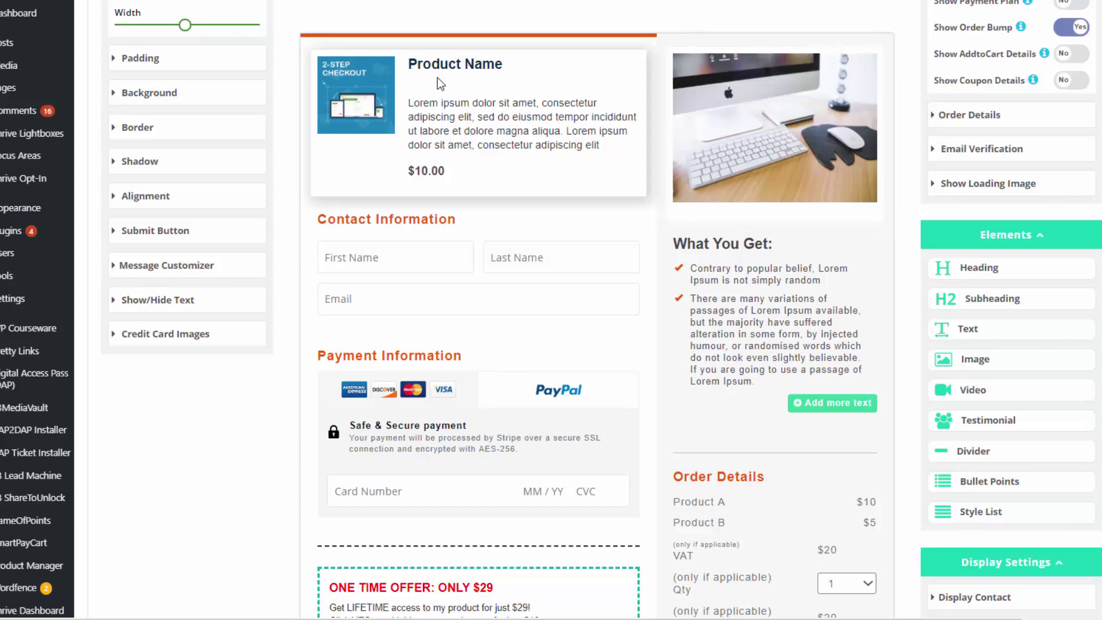
- Examine the button types available for creating payment buttons
{"action": "scroll", "coordinate": [478, 177], "scroll_direction": "up", "scroll_amount": 4}
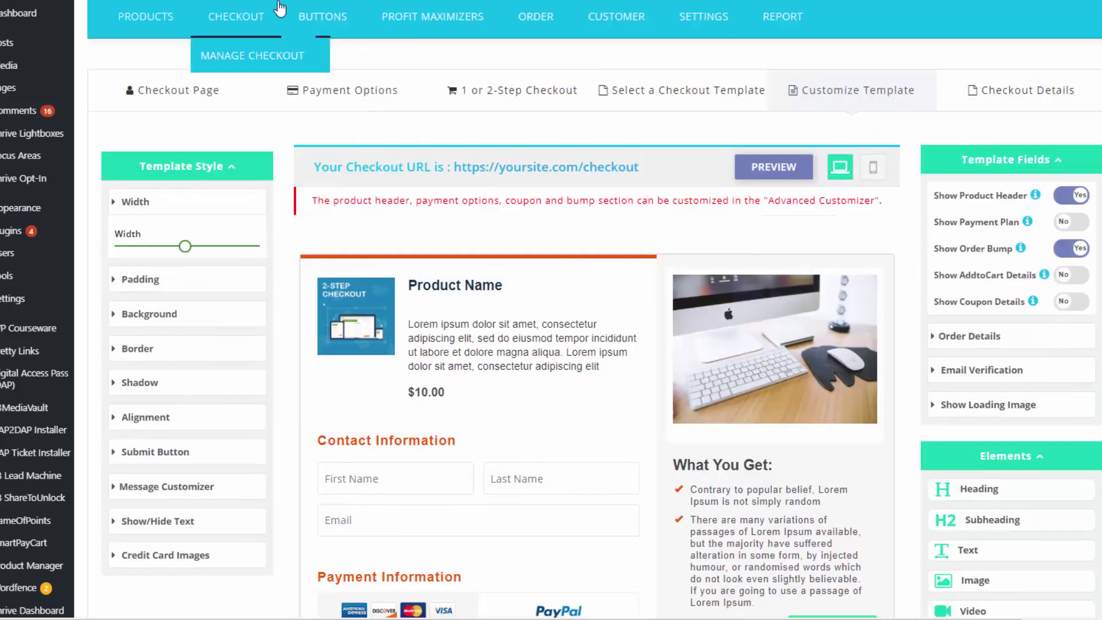
{"action": "mouse_move", "coordinate": [318, 59]}
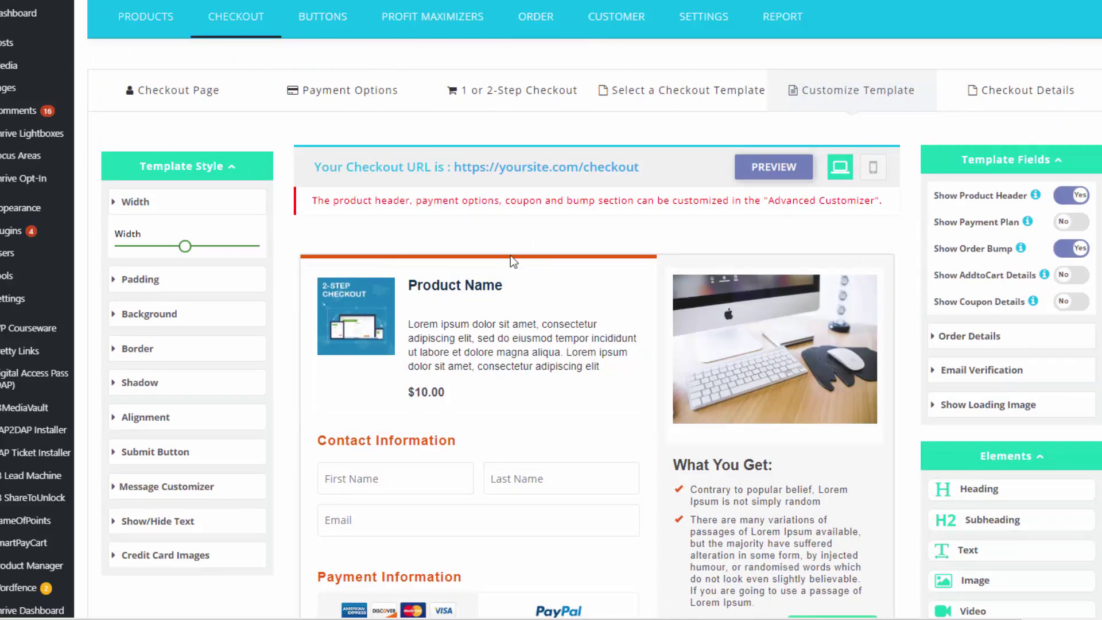
{"action": "mouse_move", "coordinate": [323, 26]}
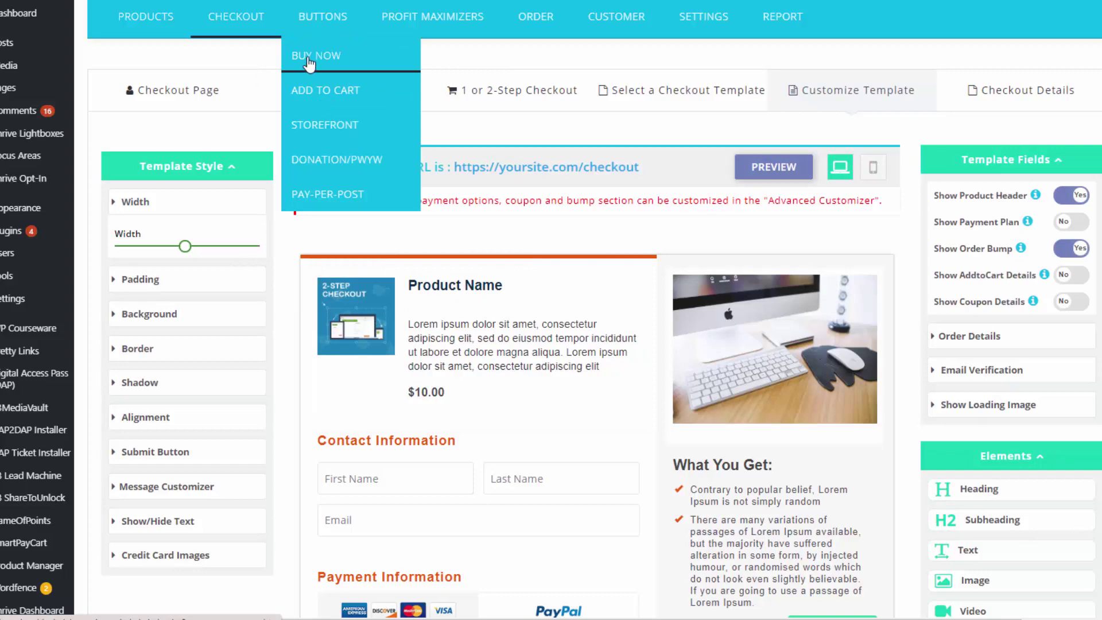
- Move the product header below Payment Information in the wide column
{"action": "scroll", "coordinate": [348, 229], "scroll_direction": "down", "scroll_amount": 1}
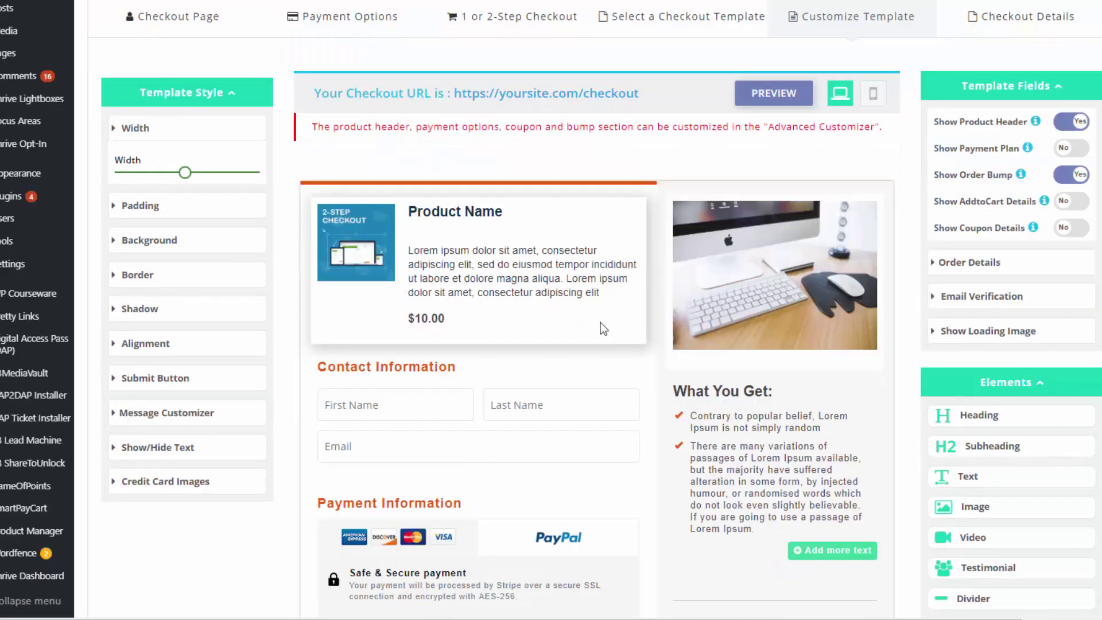
{"action": "left_click_drag", "start_coordinate": [570, 281], "coordinate": [517, 434]}
{"action": "scroll", "coordinate": [501, 437], "scroll_direction": "down", "scroll_amount": 3}
{"action": "scroll", "coordinate": [501, 437], "scroll_direction": "up", "scroll_amount": 4}
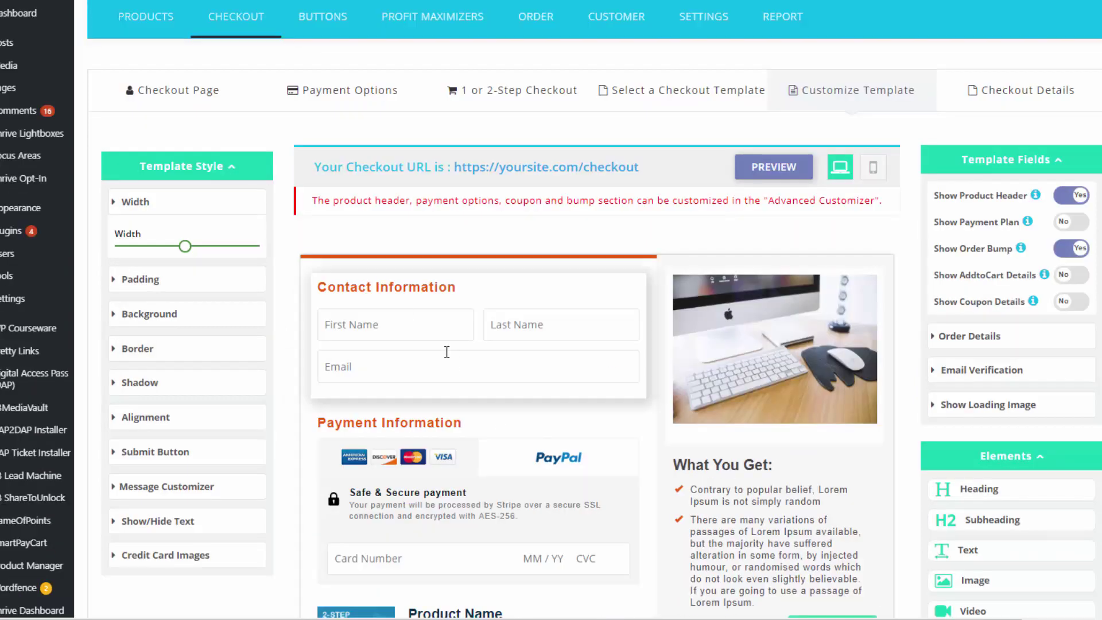
- Review the product header's place between Payment Information and the One Time Offer, and check the button types again
{"action": "scroll", "coordinate": [446, 350], "scroll_direction": "down", "scroll_amount": 2}
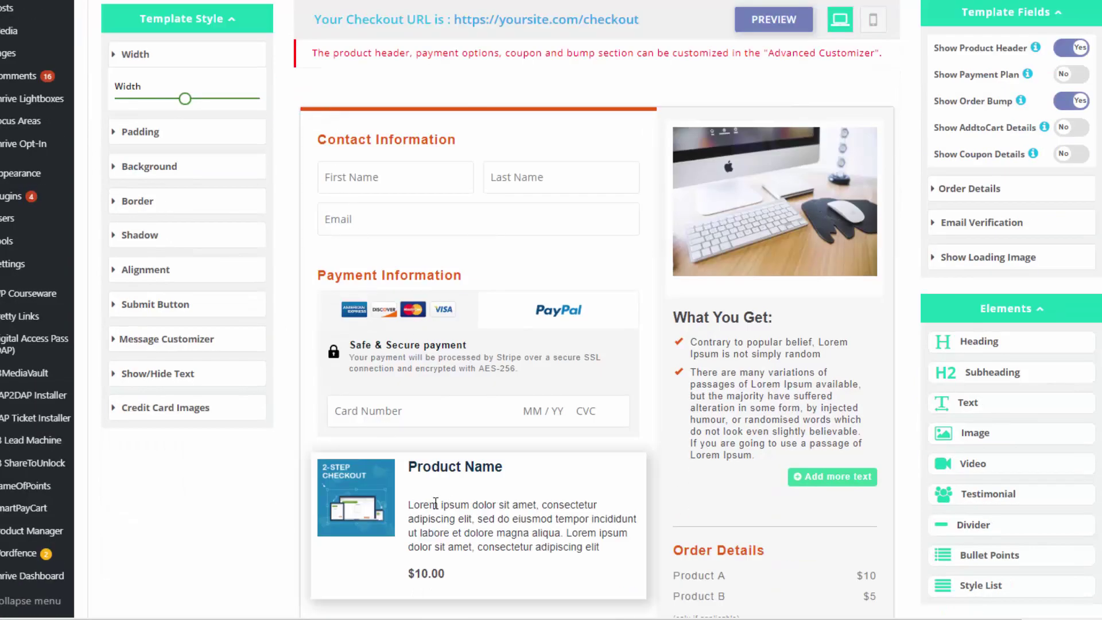
{"action": "scroll", "coordinate": [394, 485], "scroll_direction": "down", "scroll_amount": 2}
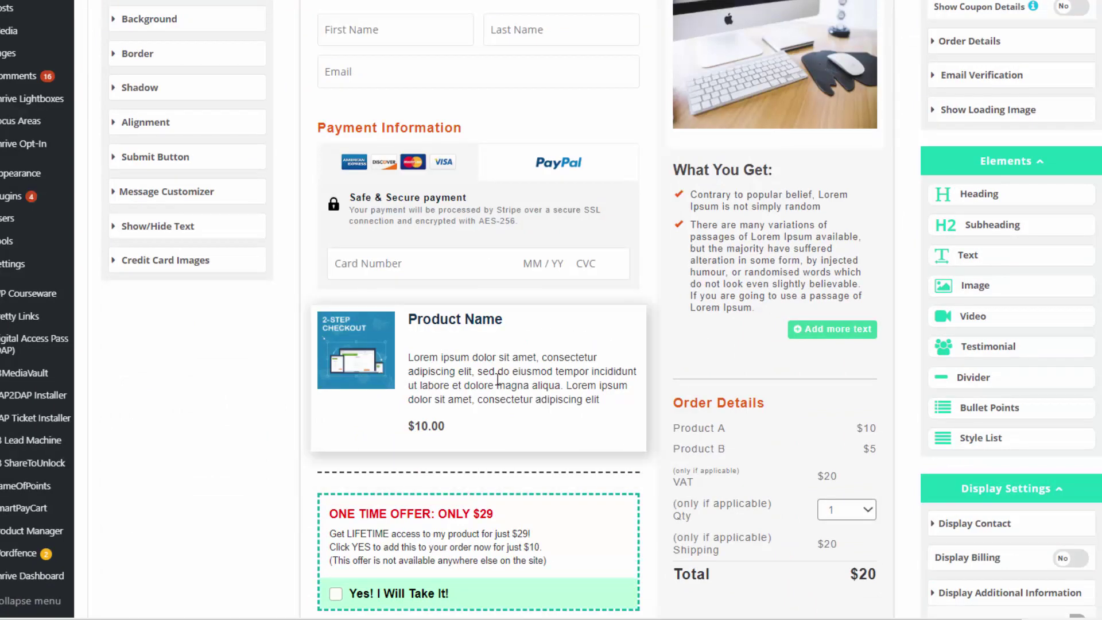
{"action": "scroll", "coordinate": [497, 403], "scroll_direction": "up", "scroll_amount": 3}
{"action": "scroll", "coordinate": [496, 488], "scroll_direction": "down", "scroll_amount": 3}
{"action": "scroll", "coordinate": [479, 366], "scroll_direction": "up", "scroll_amount": 4}
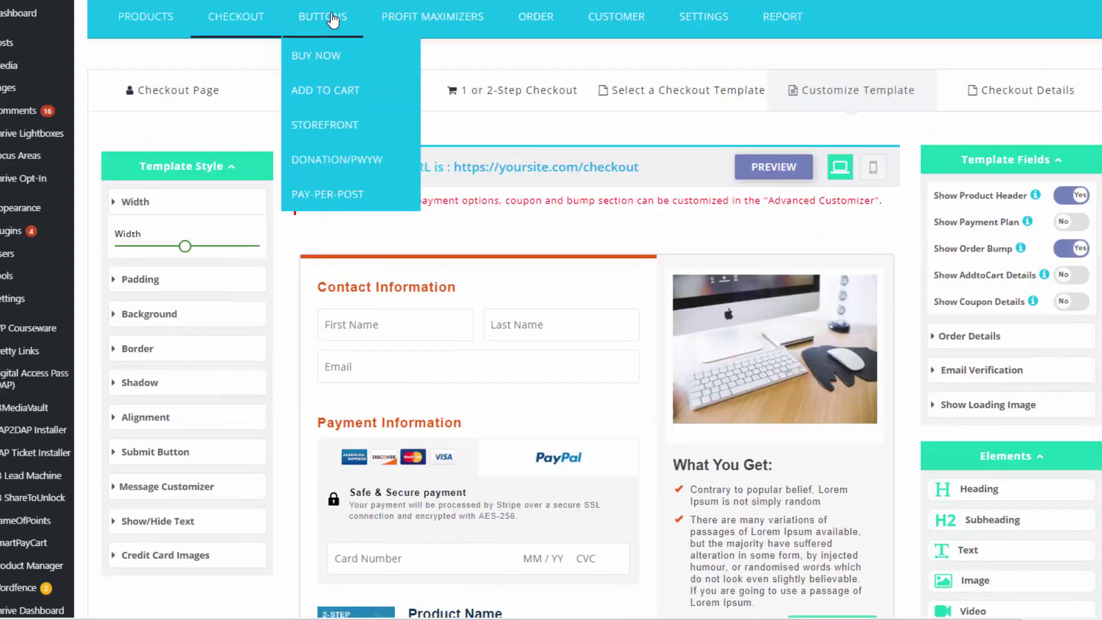
- Return the product header to the beginning of the wide column, above Contact Information
{"action": "scroll", "coordinate": [540, 369], "scroll_direction": "down", "scroll_amount": 3}
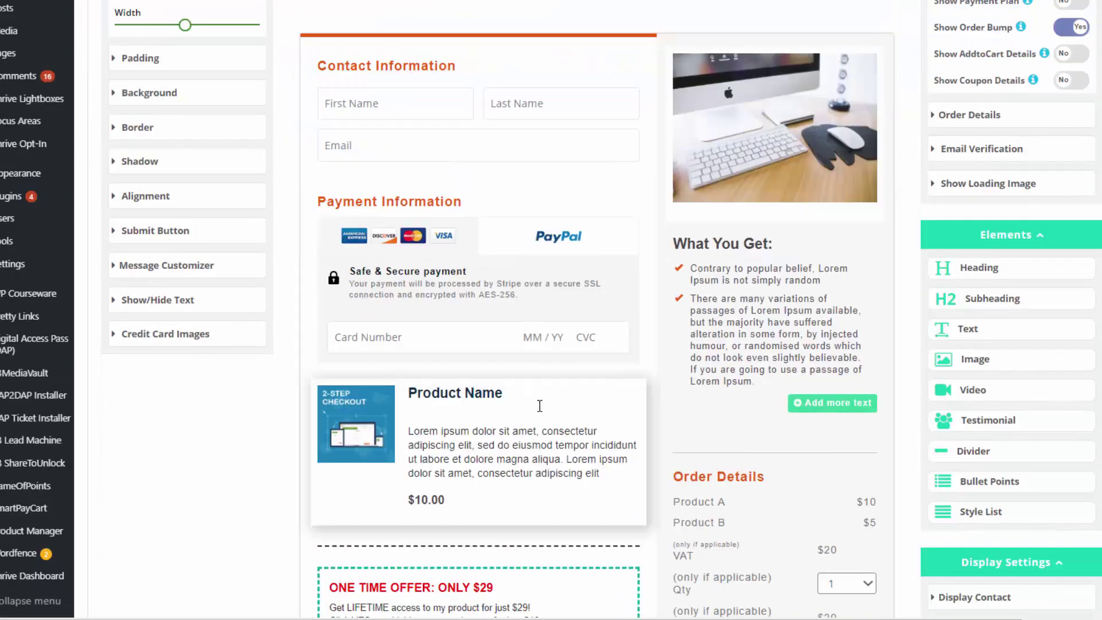
{"action": "left_click_drag", "start_coordinate": [540, 404], "coordinate": [574, 92]}
{"action": "scroll", "coordinate": [925, 146], "scroll_direction": "up", "scroll_amount": 1}
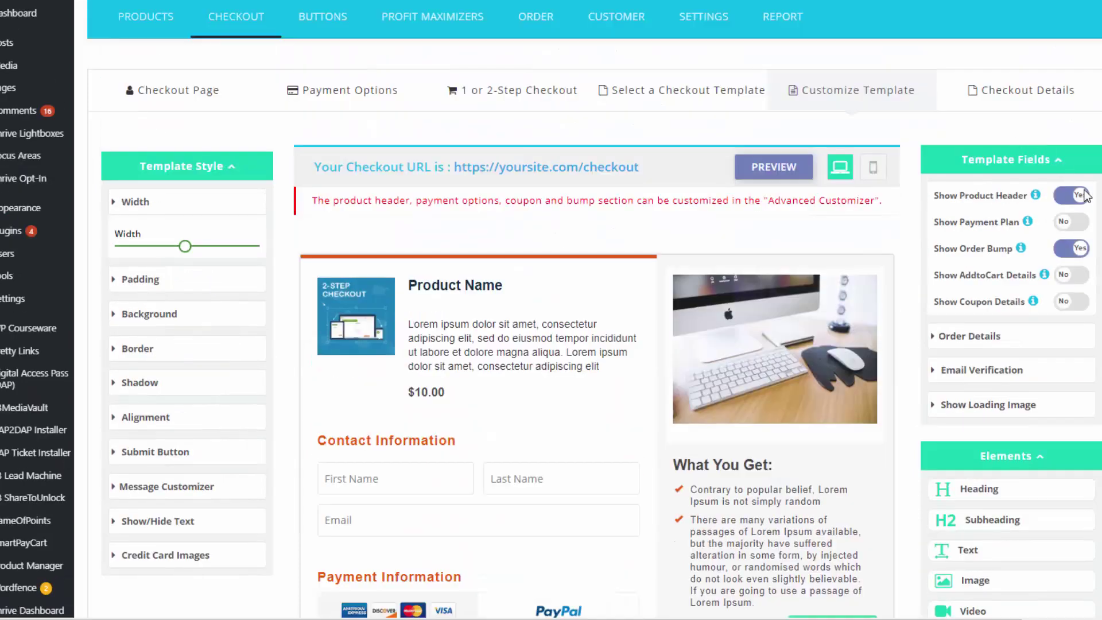
- Replace the product header with the payment plan section and place it below Payment Information in the wide column
{"action": "left_click", "coordinate": [1080, 203]}
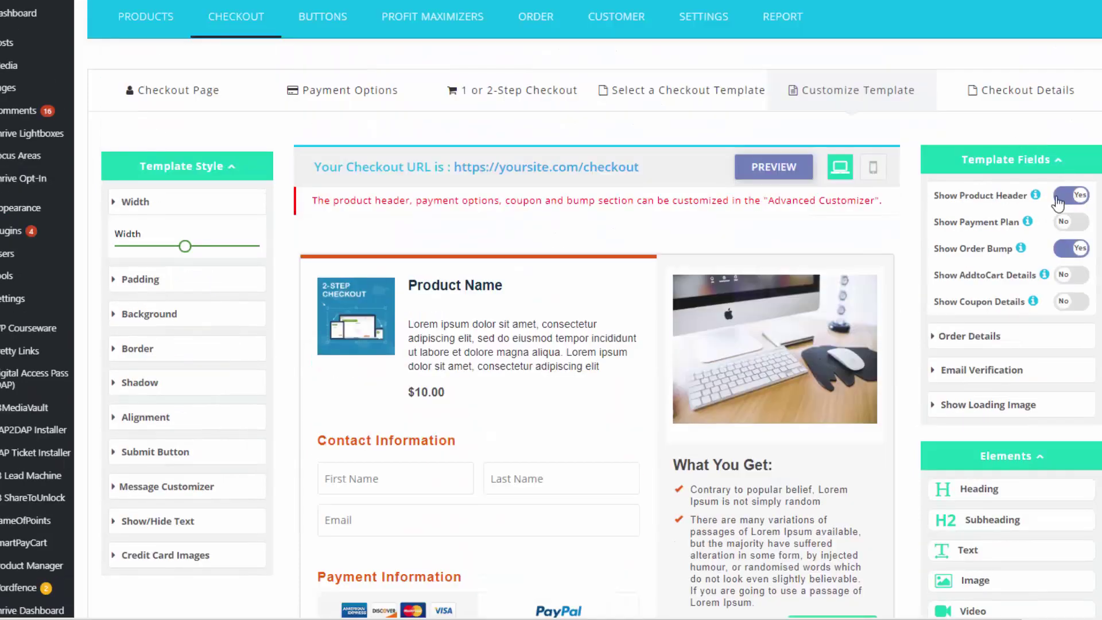
{"action": "left_click", "coordinate": [1082, 227]}
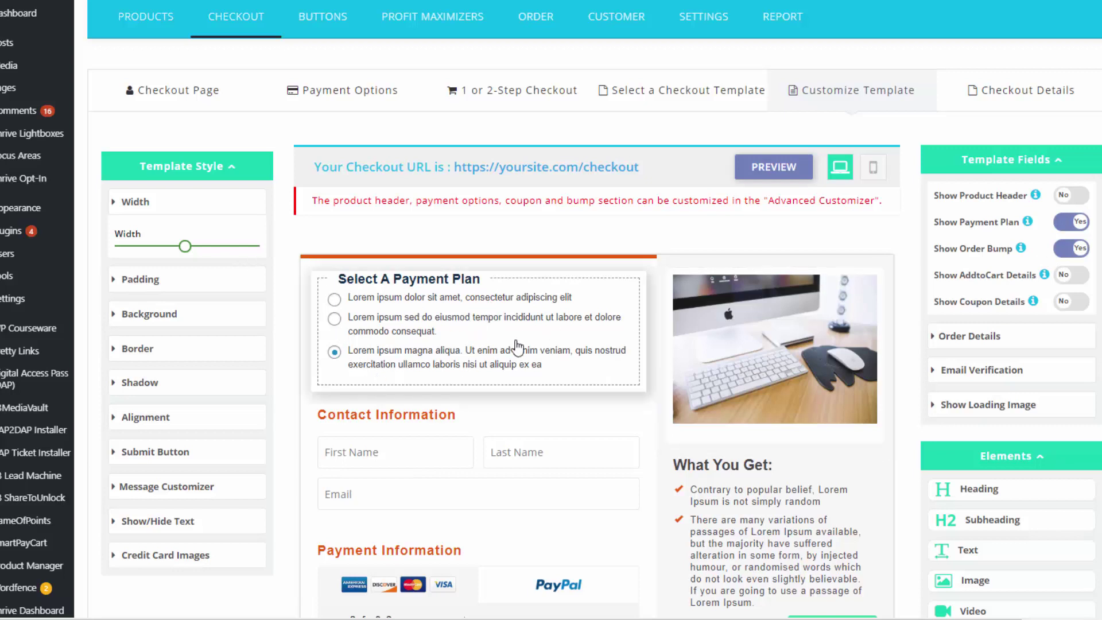
{"action": "left_click_drag", "start_coordinate": [598, 346], "coordinate": [626, 487]}
{"action": "scroll", "coordinate": [626, 487], "scroll_direction": "down", "scroll_amount": 5}
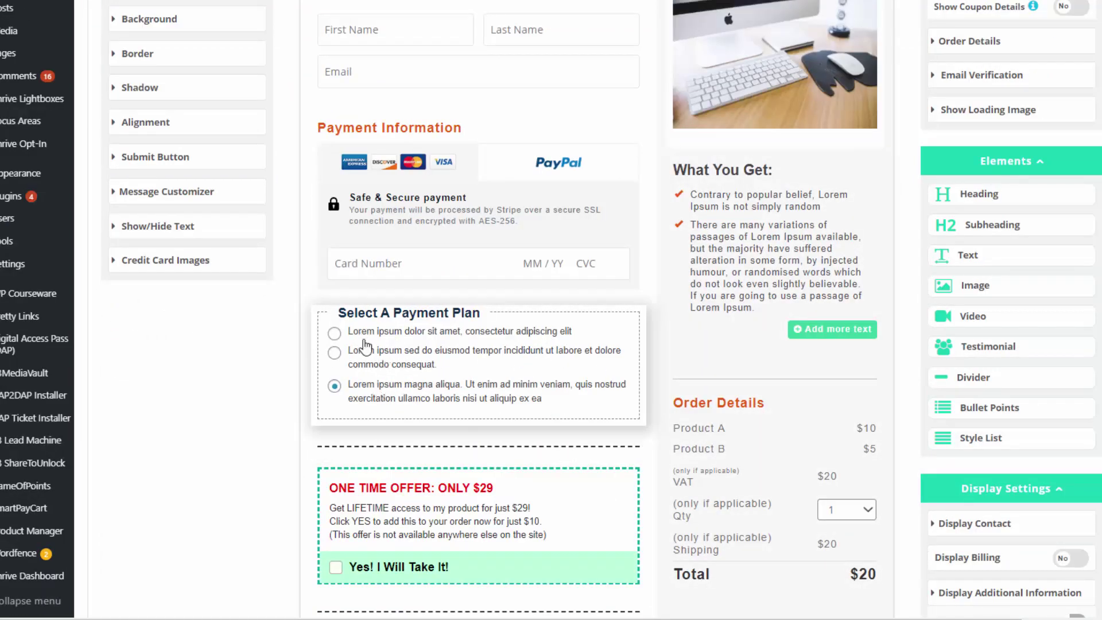
- Review the payment plan's place below Payment Information and check the button types that can carry payment plans
{"action": "scroll", "coordinate": [492, 353], "scroll_direction": "up", "scroll_amount": 5}
{"action": "mouse_move", "coordinate": [324, 26]}
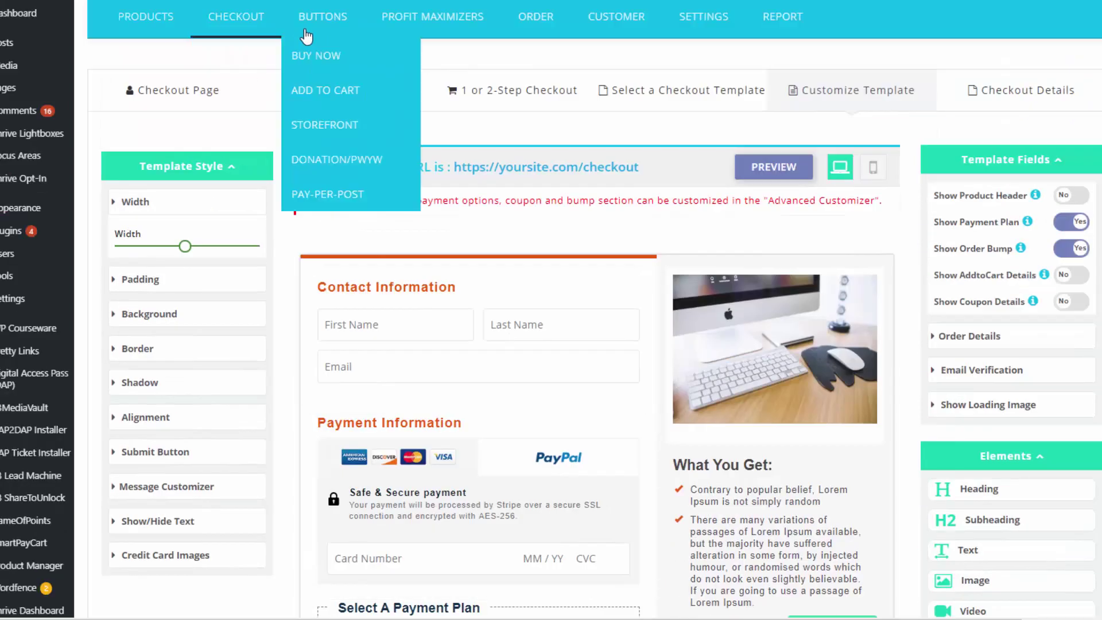
{"action": "scroll", "coordinate": [481, 430], "scroll_direction": "down", "scroll_amount": 4}
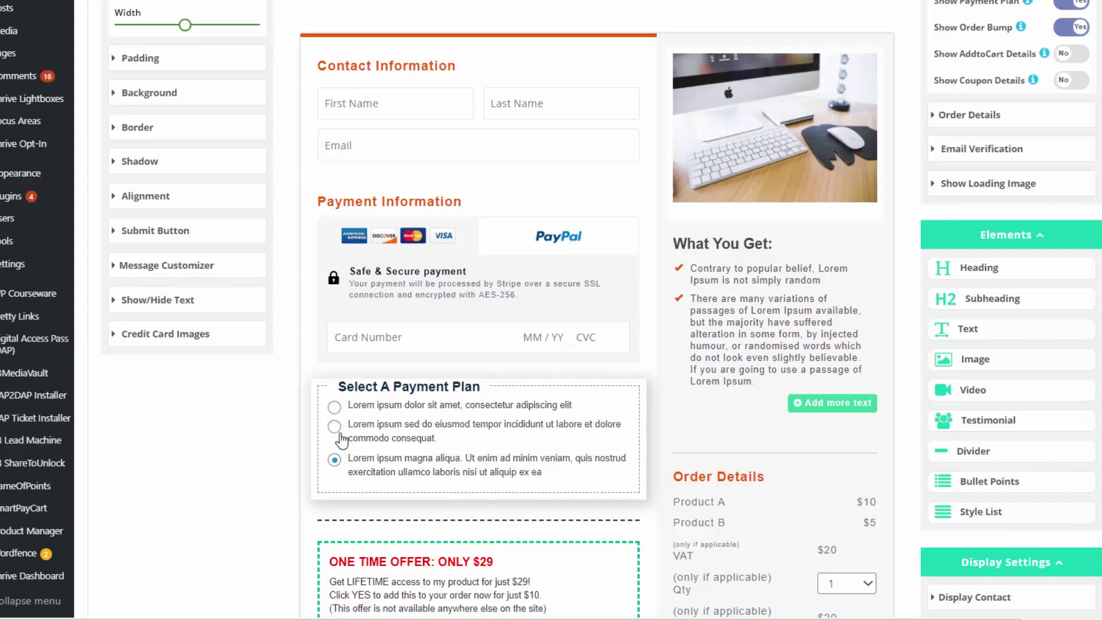
{"action": "scroll", "coordinate": [254, 266], "scroll_direction": "up", "scroll_amount": 3}
{"action": "scroll", "coordinate": [333, 152], "scroll_direction": "up", "scroll_amount": 1}
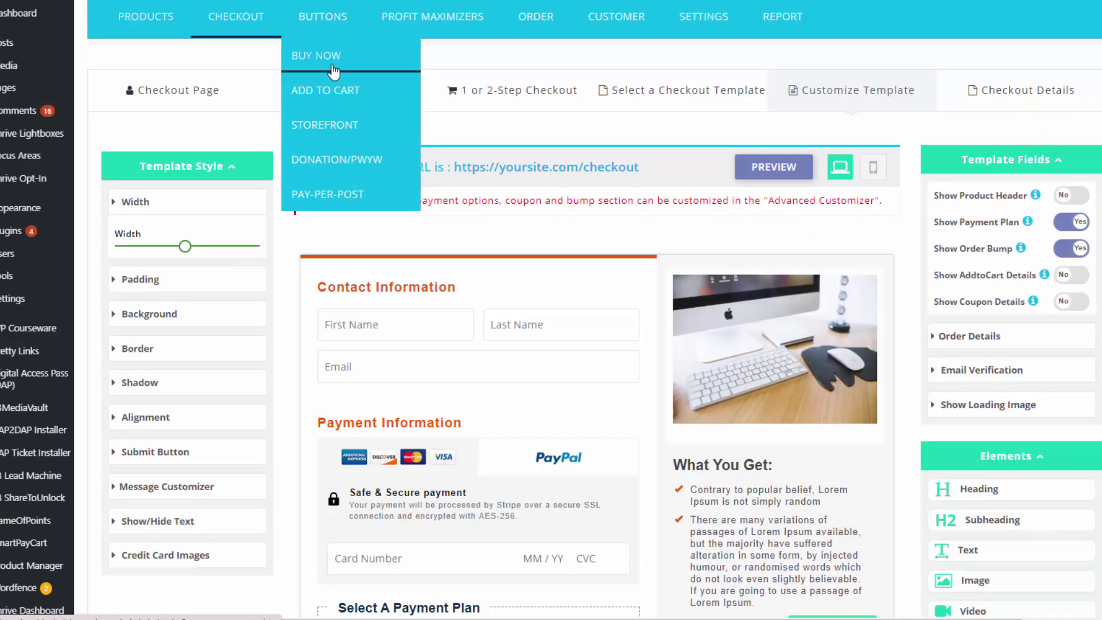
{"action": "scroll", "coordinate": [646, 236], "scroll_direction": "down", "scroll_amount": 4}
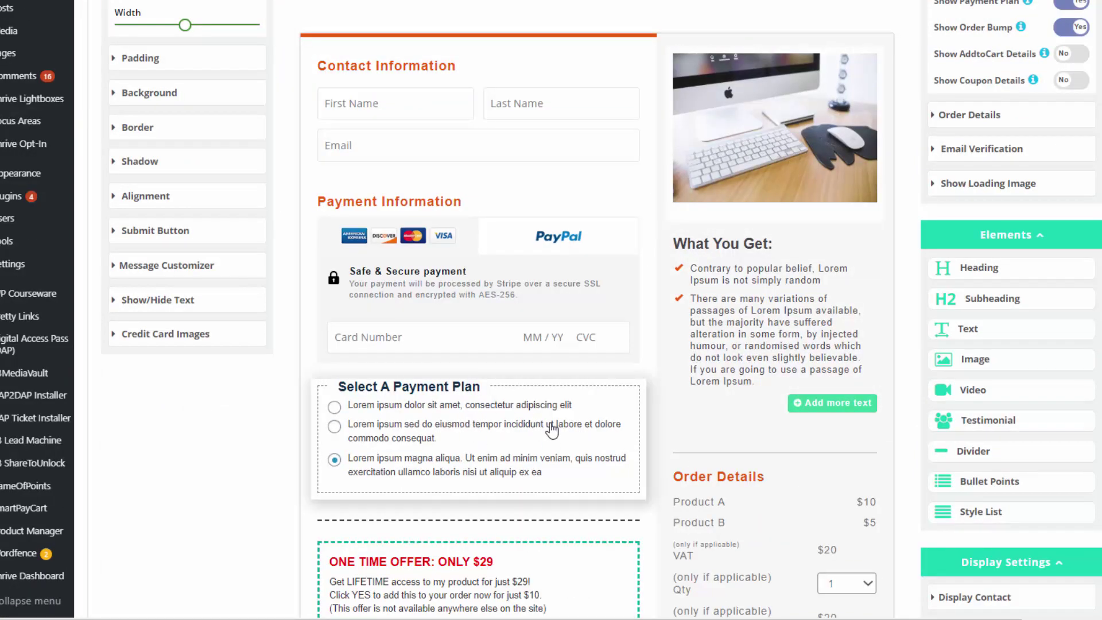
{"action": "scroll", "coordinate": [643, 345], "scroll_direction": "up", "scroll_amount": 1}
{"action": "scroll", "coordinate": [873, 248], "scroll_direction": "down", "scroll_amount": 1}
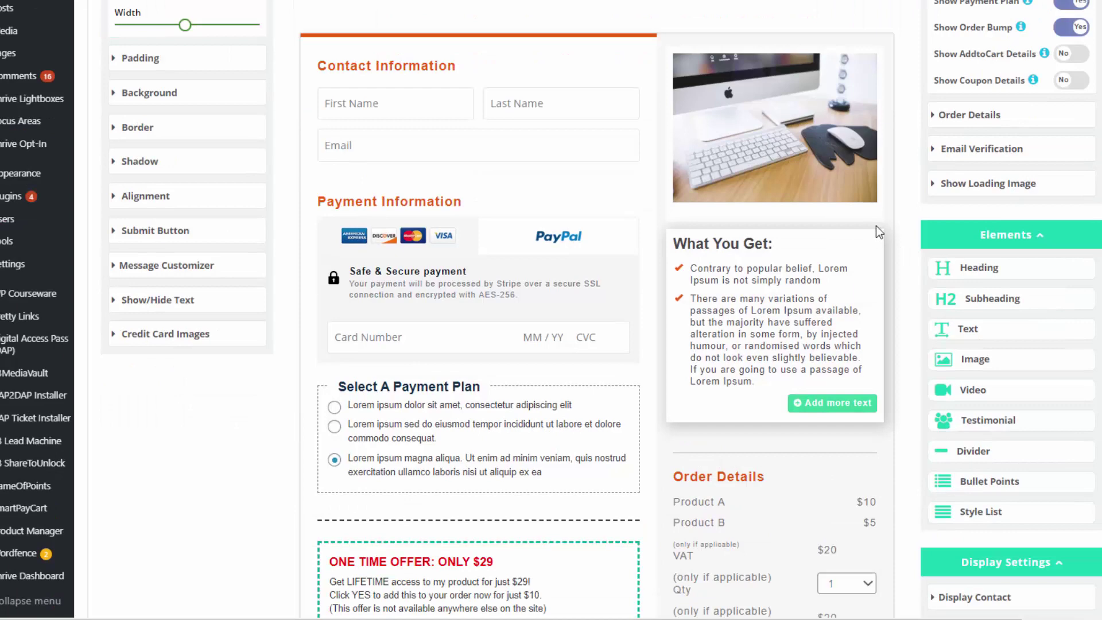
{"action": "scroll", "coordinate": [919, 183], "scroll_direction": "up", "scroll_amount": 3}
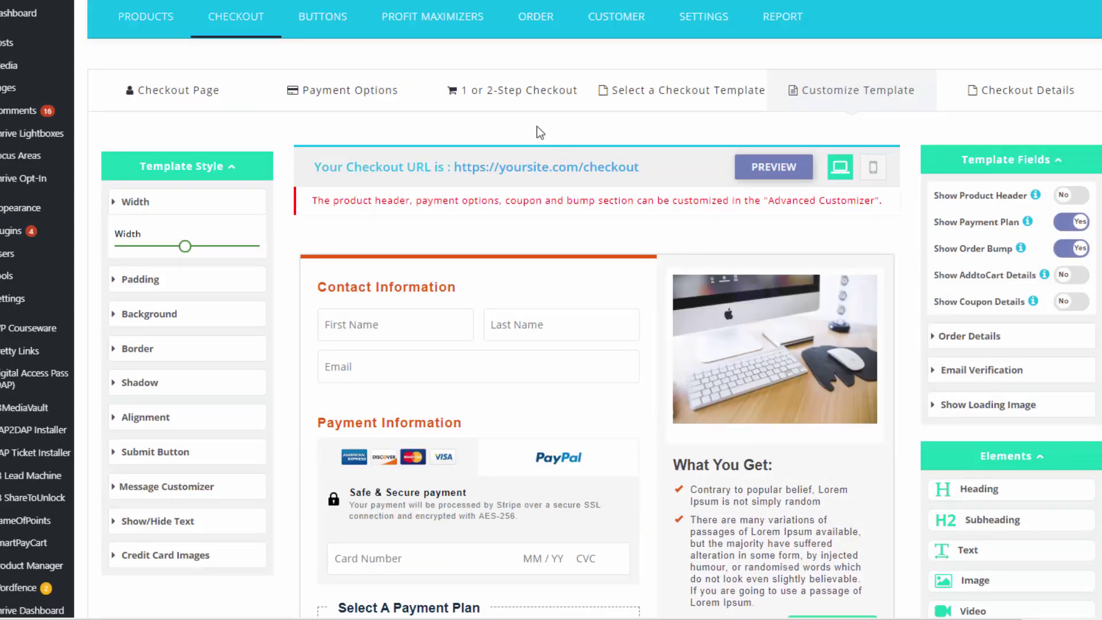
{"action": "mouse_move", "coordinate": [500, 28]}
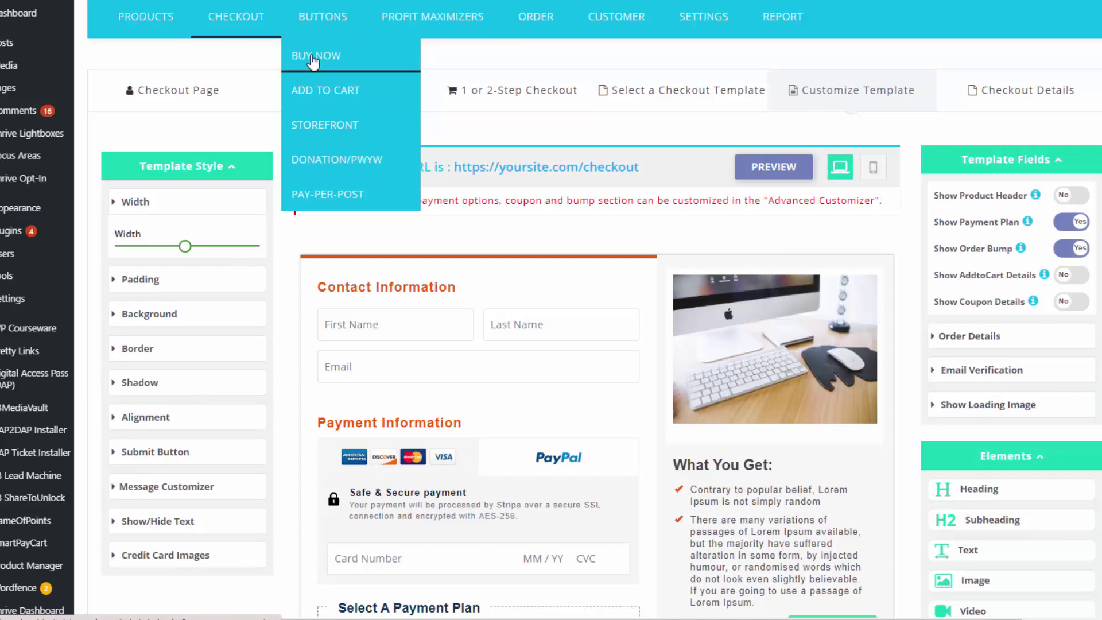
- Move the One Time Offer order bump to the narrow column, between What You Get and Order Details
{"action": "scroll", "coordinate": [723, 226], "scroll_direction": "down", "scroll_amount": 3}
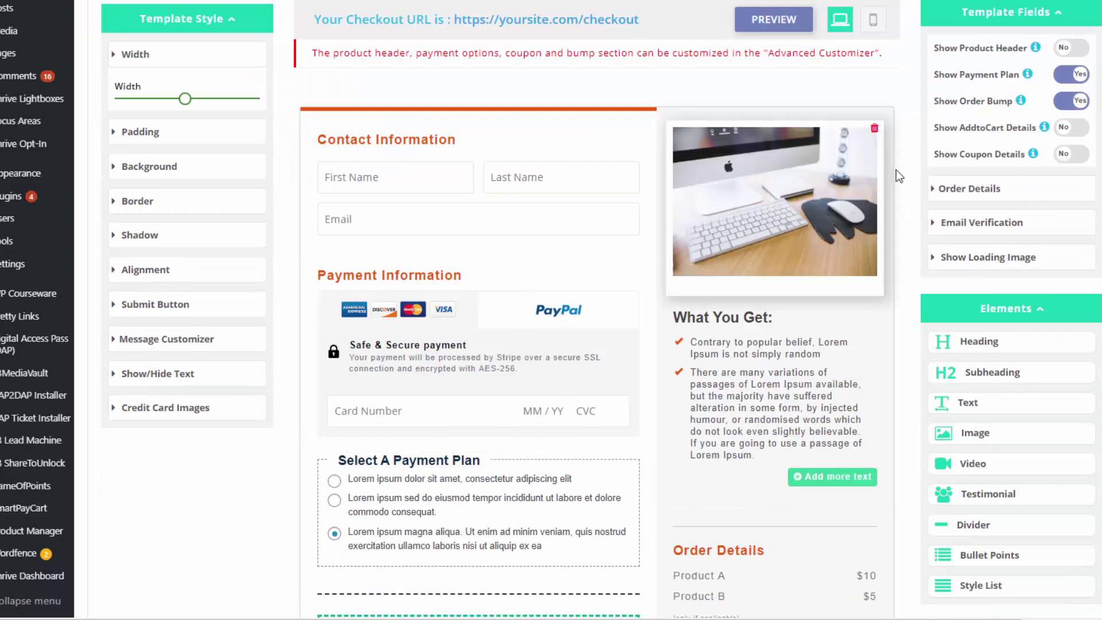
{"action": "scroll", "coordinate": [484, 551], "scroll_direction": "down", "scroll_amount": 2}
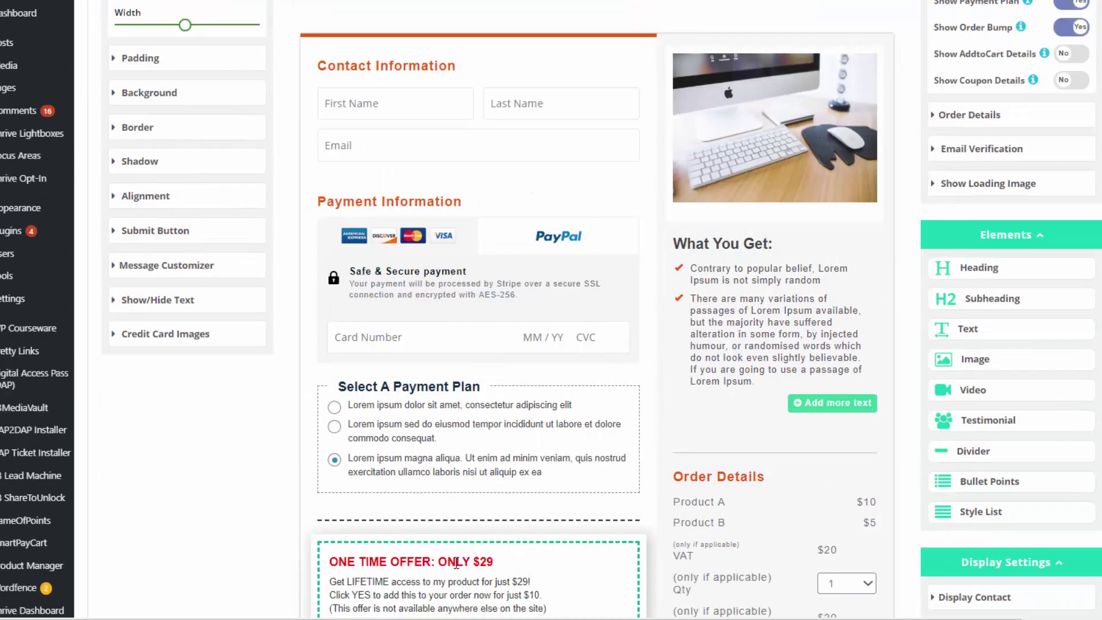
{"action": "left_click_drag", "start_coordinate": [439, 567], "coordinate": [471, 148]}
{"action": "left_click_drag", "start_coordinate": [552, 132], "coordinate": [821, 503]}
{"action": "scroll", "coordinate": [762, 497], "scroll_direction": "down", "scroll_amount": 2}
{"action": "scroll", "coordinate": [763, 498], "scroll_direction": "down", "scroll_amount": 3}
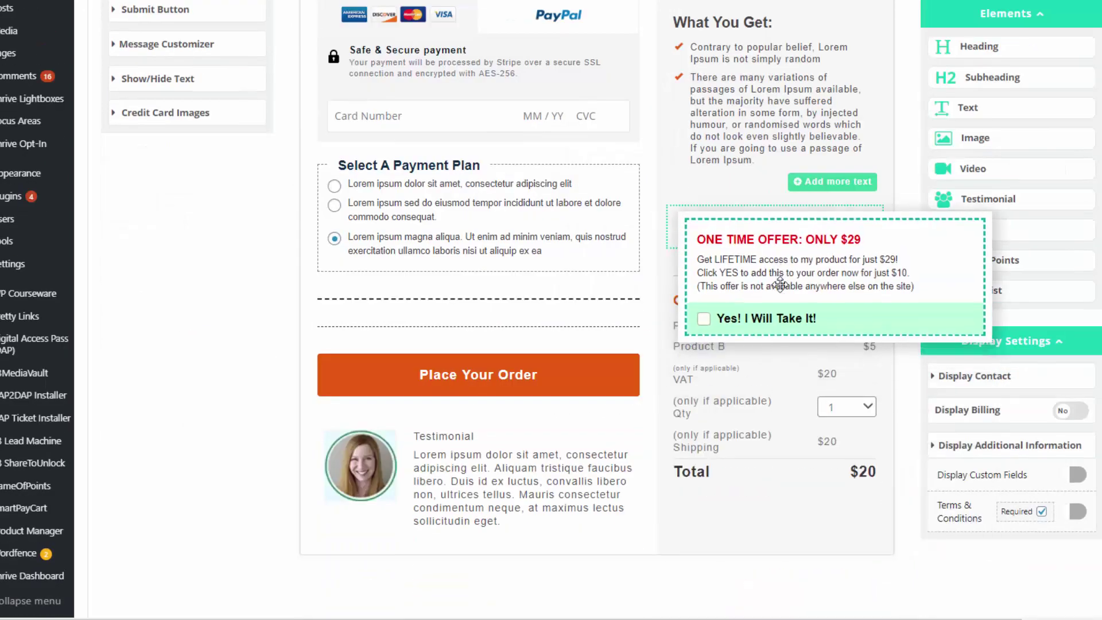
{"action": "scroll", "coordinate": [776, 320], "scroll_direction": "up", "scroll_amount": 2}
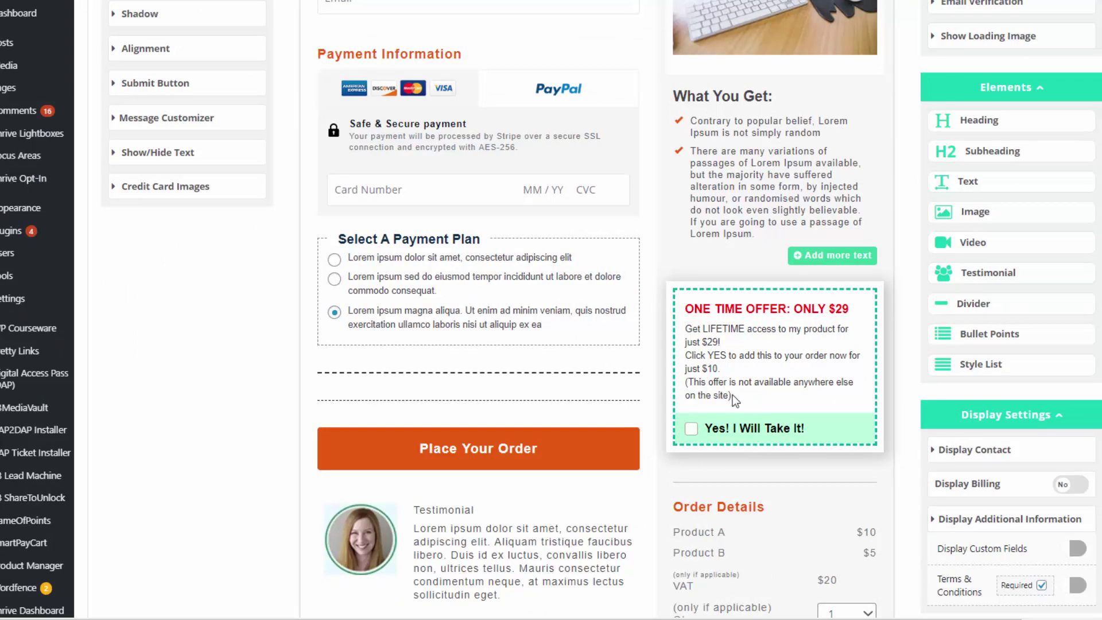
- Show the coupon details section on the checkout template
{"action": "scroll", "coordinate": [477, 304], "scroll_direction": "up", "scroll_amount": 4}
{"action": "scroll", "coordinate": [423, 255], "scroll_direction": "up", "scroll_amount": 3}
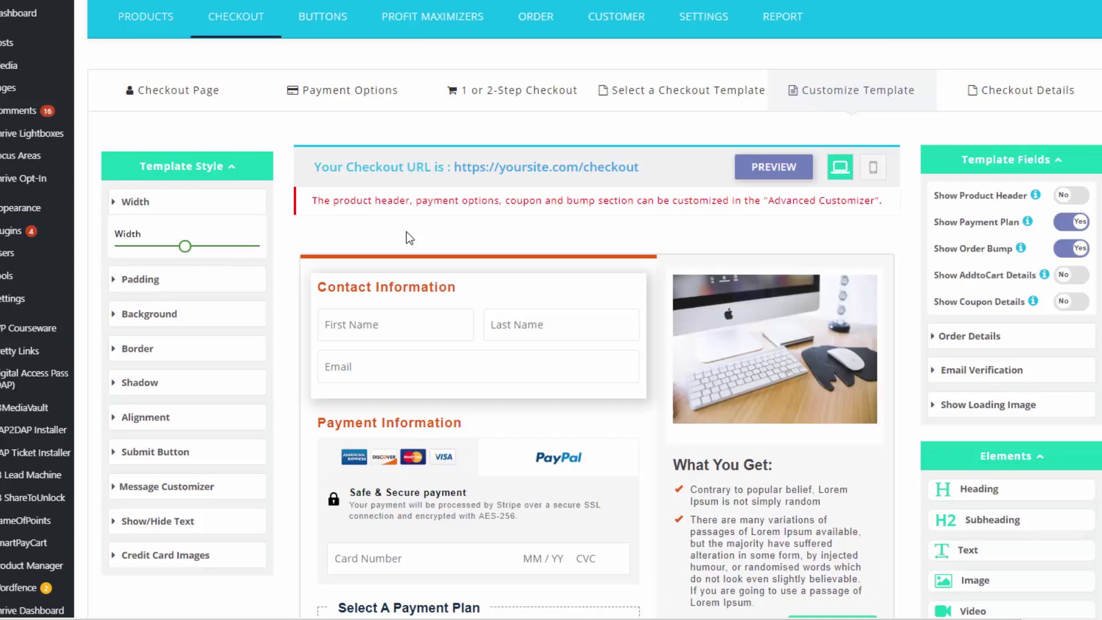
{"action": "left_click", "coordinate": [1071, 301]}
{"action": "scroll", "coordinate": [500, 355], "scroll_direction": "down", "scroll_amount": 5}
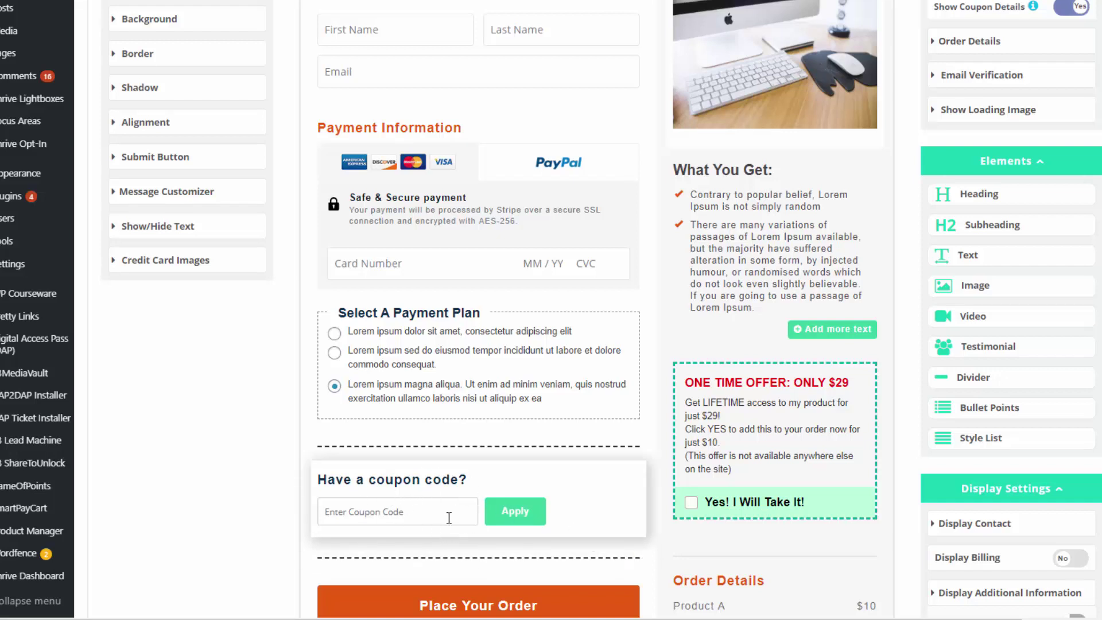
- Move the coupon code section between Contact Information and Payment Information
{"action": "left_click_drag", "start_coordinate": [491, 484], "coordinate": [500, 138]}
{"action": "scroll", "coordinate": [385, 359], "scroll_direction": "up", "scroll_amount": 3}
{"action": "scroll", "coordinate": [367, 364], "scroll_direction": "down", "scroll_amount": 4}
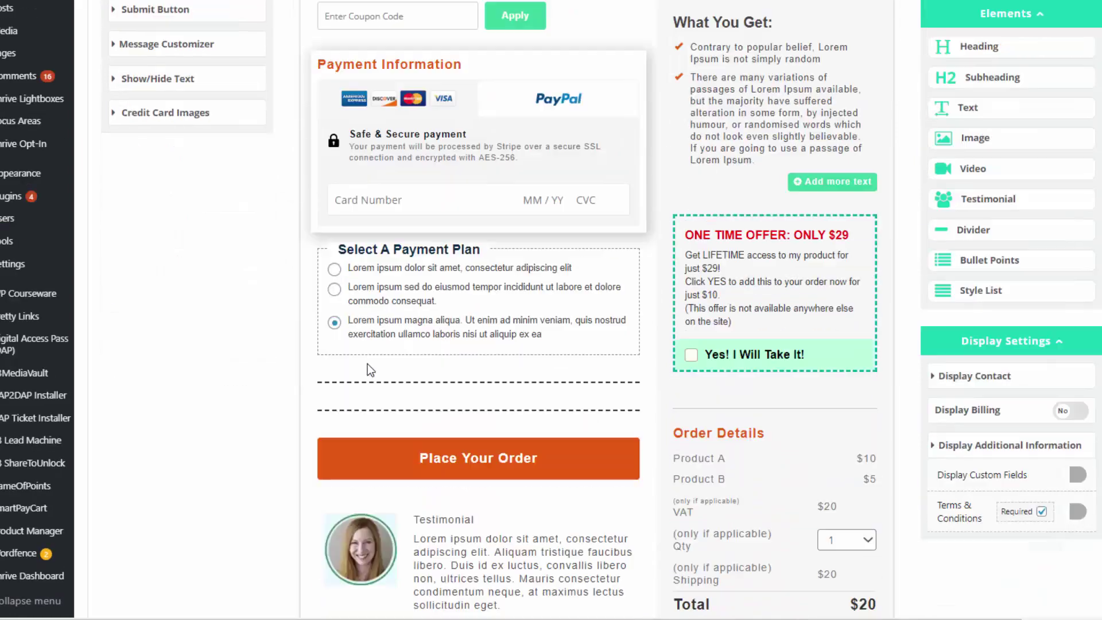
{"action": "scroll", "coordinate": [368, 364], "scroll_direction": "up", "scroll_amount": 2}
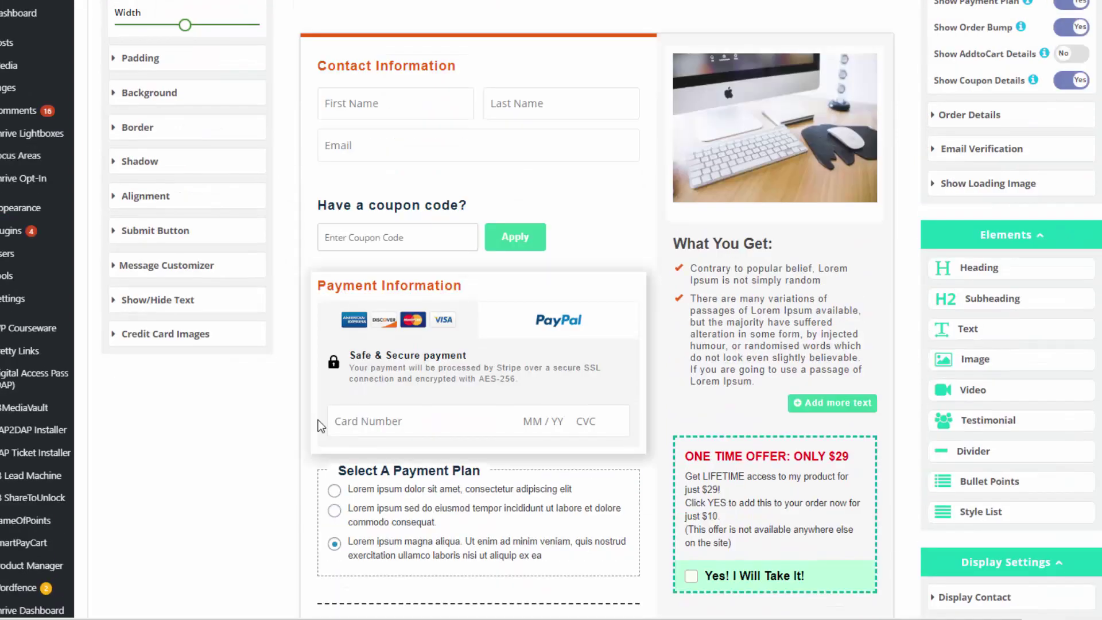
{"action": "scroll", "coordinate": [278, 449], "scroll_direction": "up", "scroll_amount": 3}
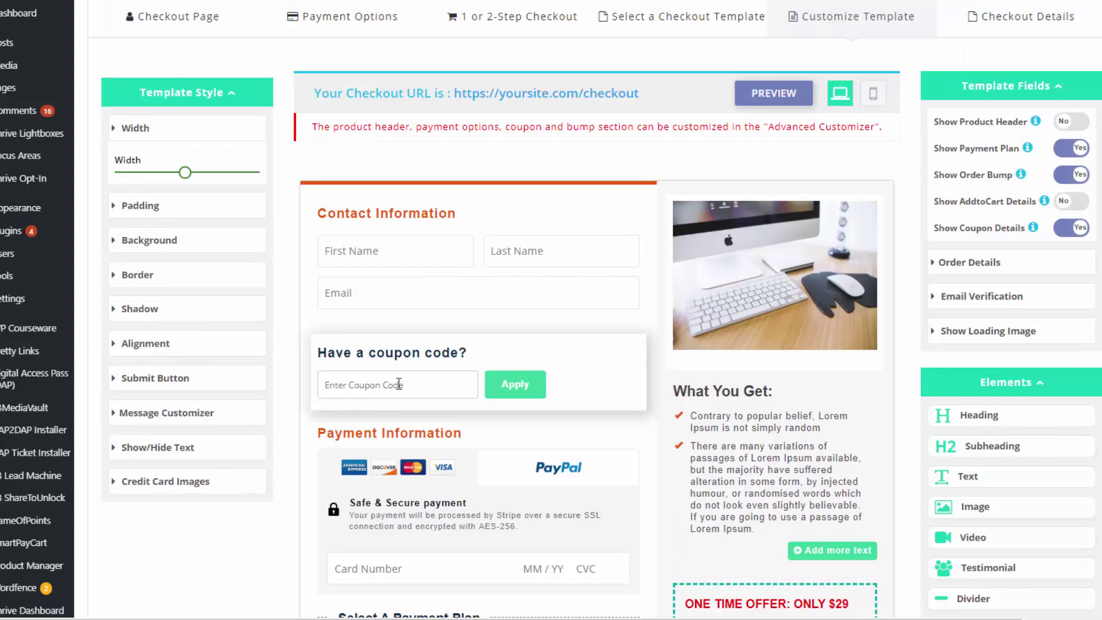
{"action": "scroll", "coordinate": [413, 194], "scroll_direction": "up", "scroll_amount": 1}
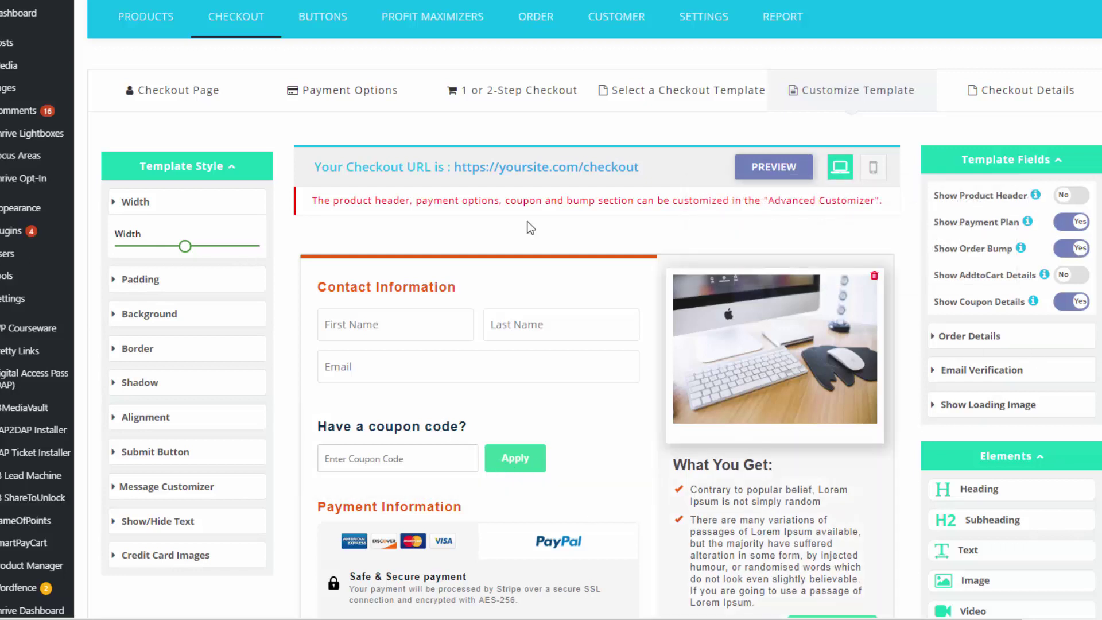
{"action": "mouse_move", "coordinate": [323, 23]}
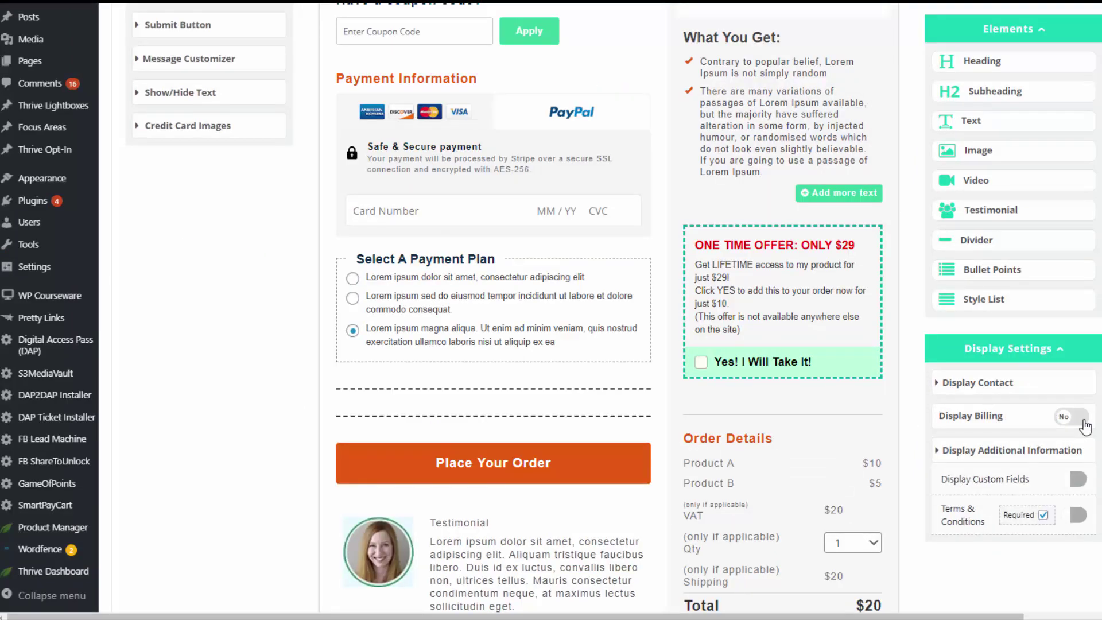
- Display the billing section with the Address, Country, State, City and Zipcode fields turned on
{"action": "left_click", "coordinate": [1073, 418]}
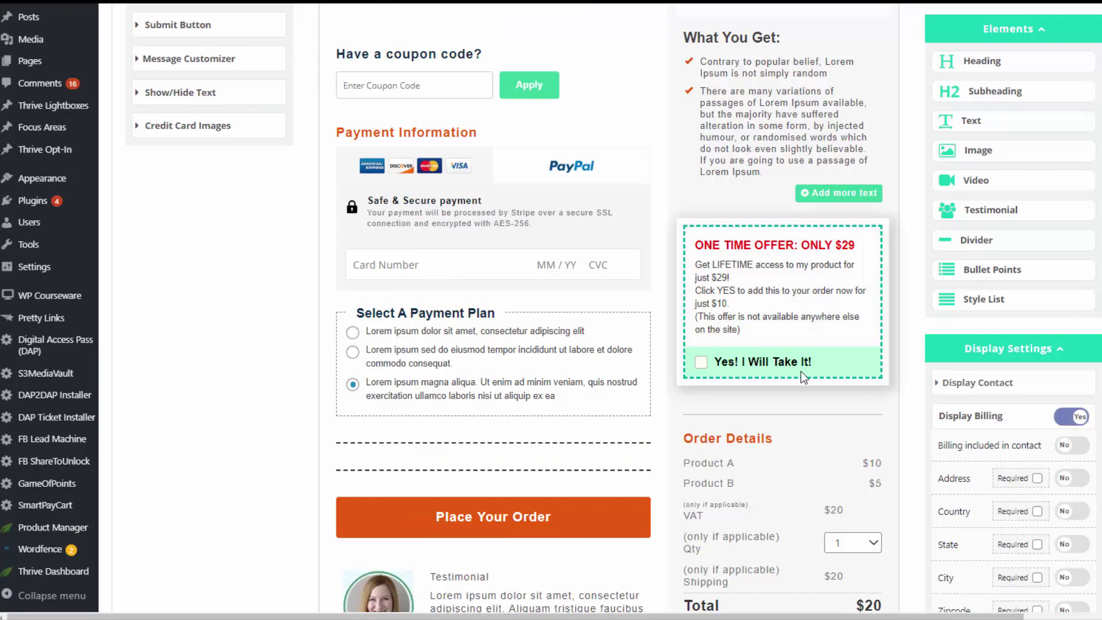
{"action": "scroll", "coordinate": [720, 376], "scroll_direction": "up", "scroll_amount": 2}
{"action": "scroll", "coordinate": [1089, 538], "scroll_direction": "down", "scroll_amount": 1}
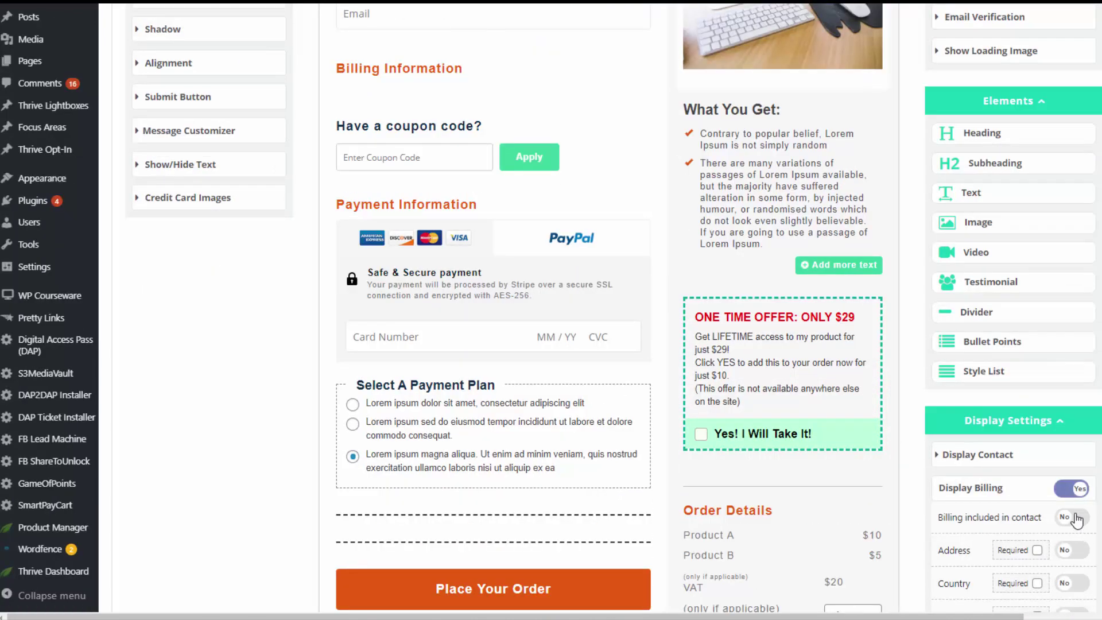
{"action": "scroll", "coordinate": [1082, 517], "scroll_direction": "down", "scroll_amount": 1}
{"action": "left_click", "coordinate": [1081, 483]}
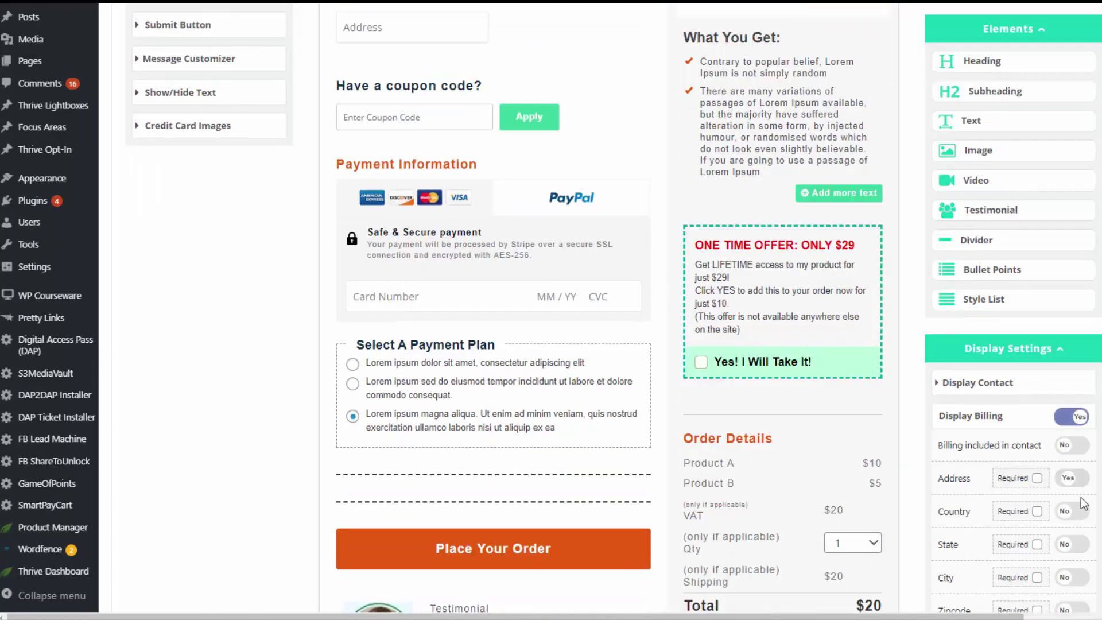
{"action": "left_click", "coordinate": [1079, 511]}
{"action": "left_click", "coordinate": [1083, 546]}
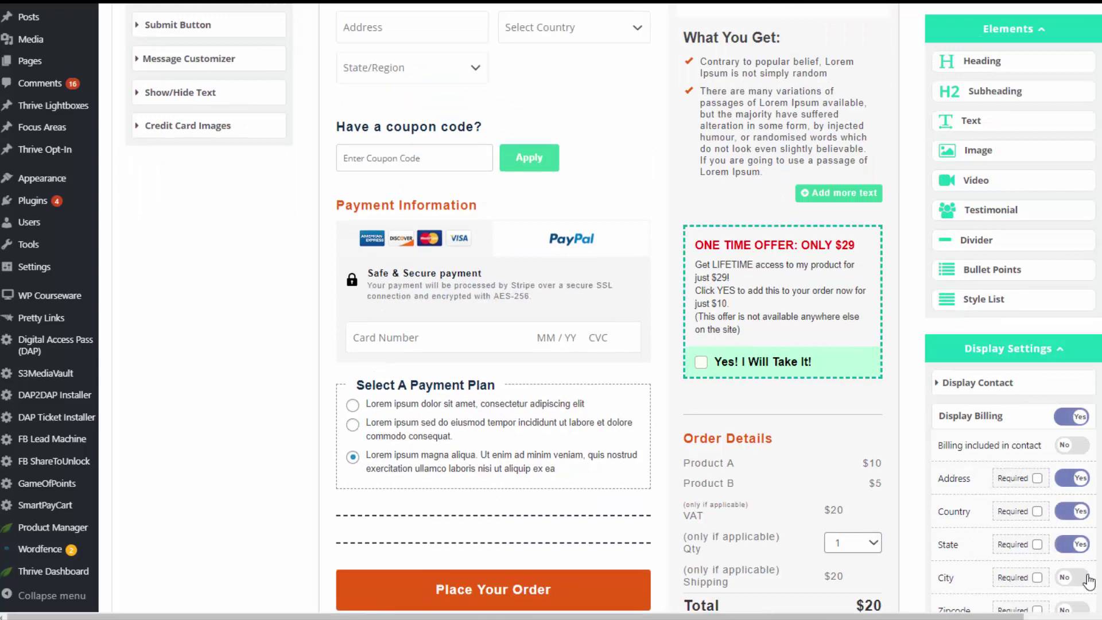
{"action": "left_click", "coordinate": [1082, 578]}
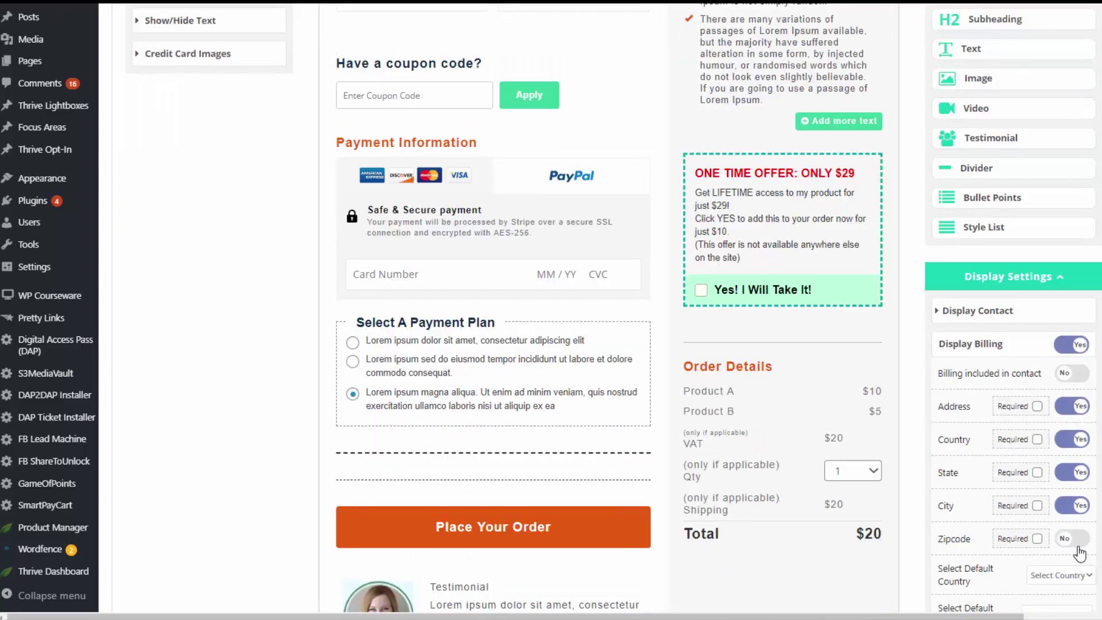
{"action": "scroll", "coordinate": [337, 56], "scroll_direction": "up", "scroll_amount": 3}
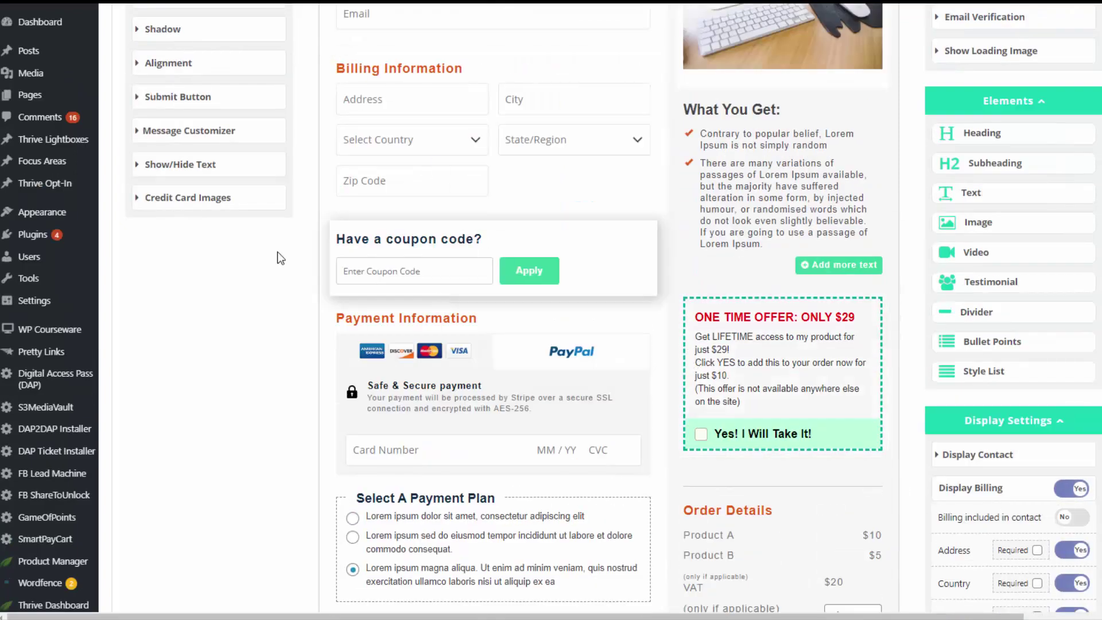
- Move Billing Information below Payment Information and try to place the coupon code section above Contact Information
{"action": "left_click", "coordinate": [375, 72]}
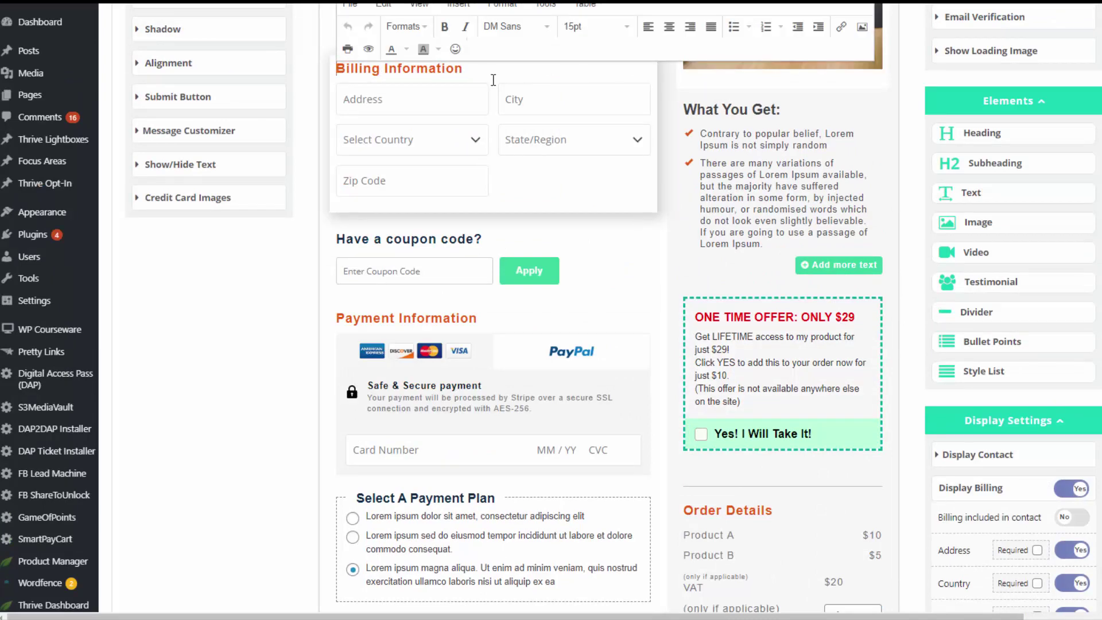
{"action": "left_click", "coordinate": [492, 80]}
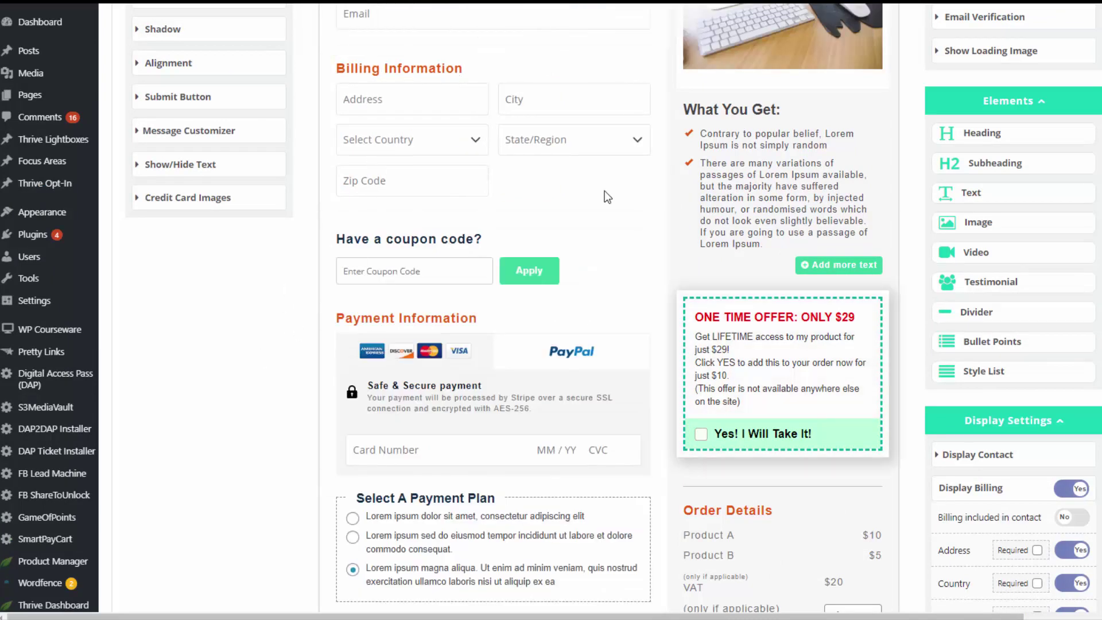
{"action": "left_click_drag", "start_coordinate": [603, 196], "coordinate": [549, 309]}
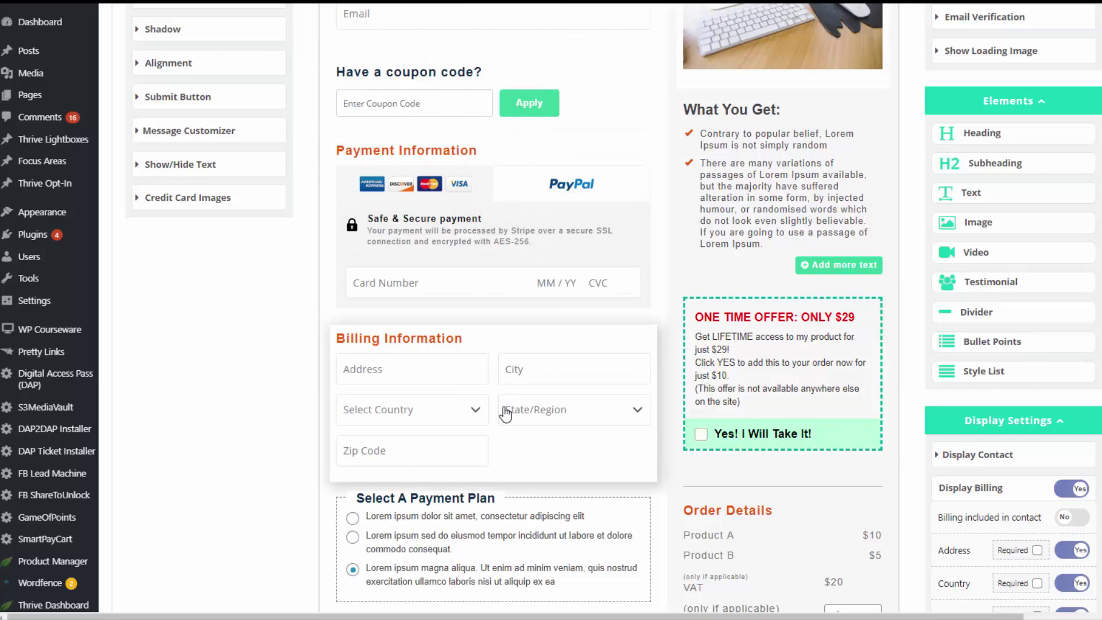
{"action": "left_click_drag", "start_coordinate": [505, 413], "coordinate": [506, 200]}
{"action": "scroll", "coordinate": [483, 269], "scroll_direction": "up", "scroll_amount": 3}
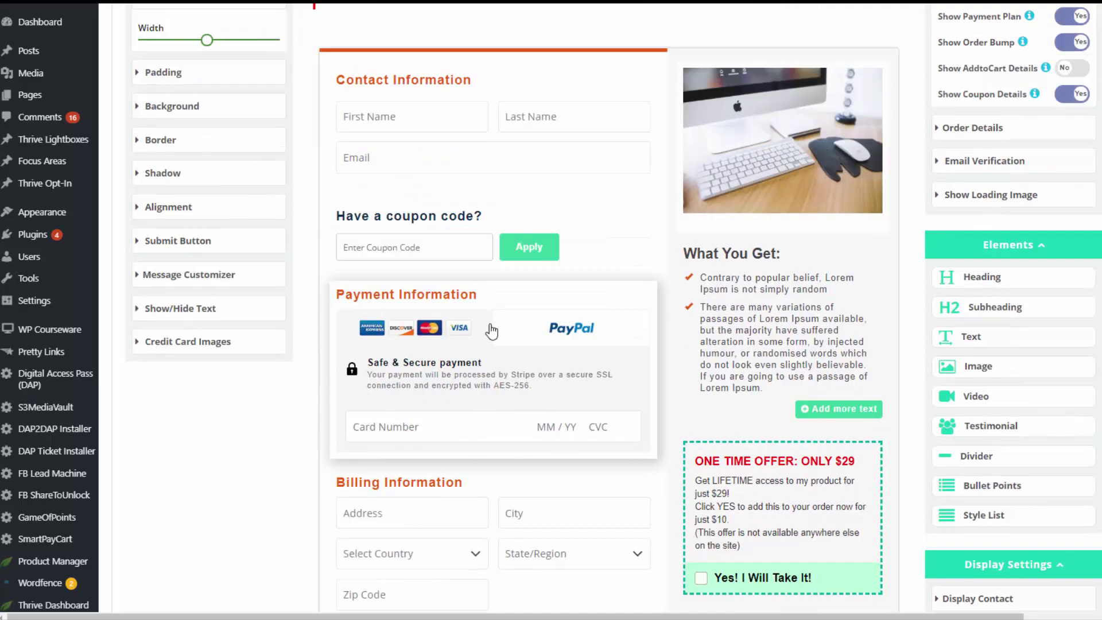
{"action": "left_click_drag", "start_coordinate": [580, 264], "coordinate": [576, 74]}
- Turn on the custom fields display and enable the Tax Id field
{"action": "scroll", "coordinate": [1014, 501], "scroll_direction": "down", "scroll_amount": 9}
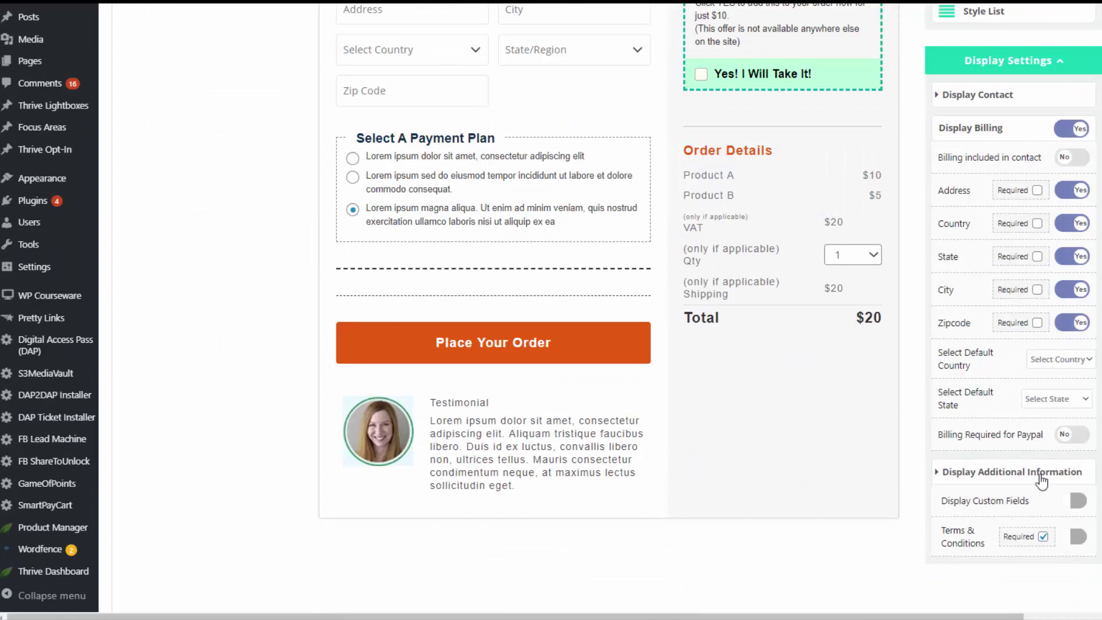
{"action": "left_click", "coordinate": [1068, 503]}
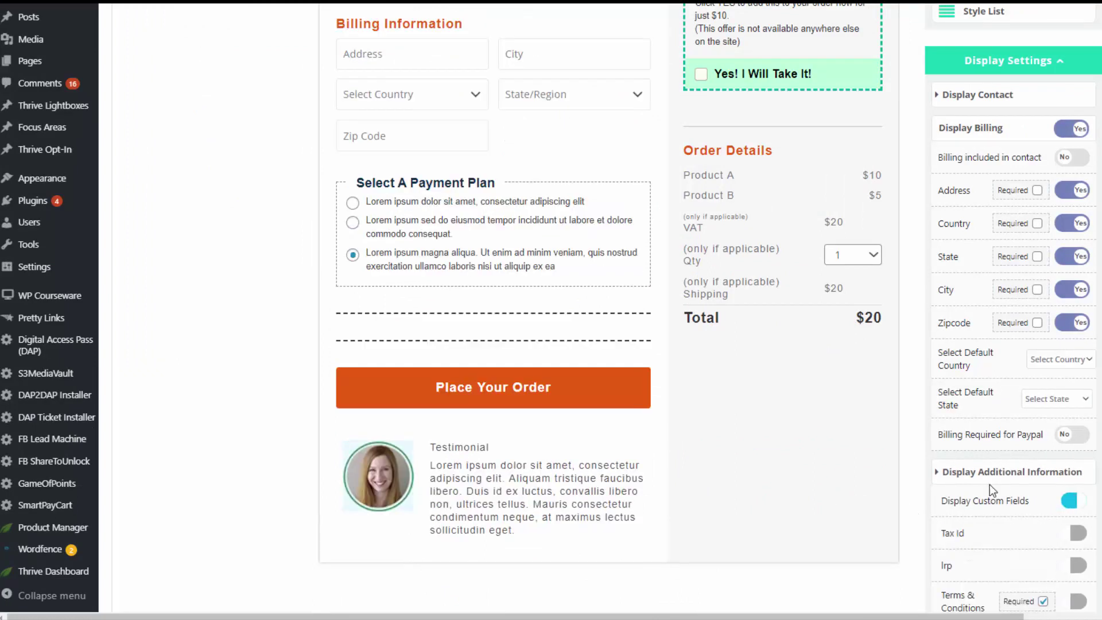
{"action": "left_click", "coordinate": [1068, 534]}
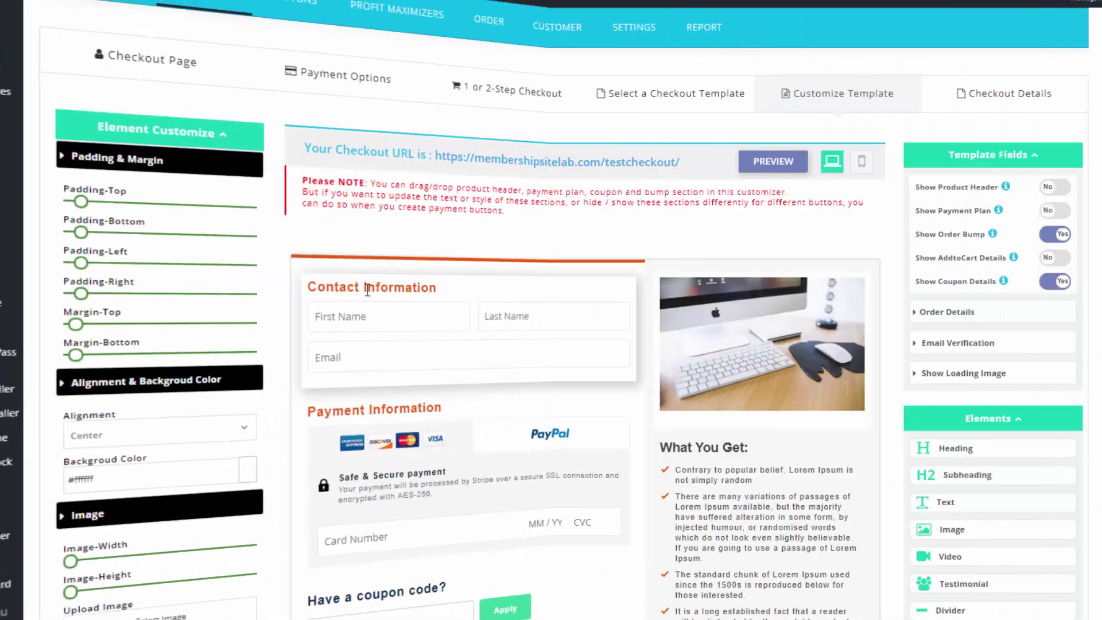
- Set the button to offer payment plans on the checkout page, view the plan selection, and set the option back to No
{"action": "mouse_move", "coordinate": [305, 40]}
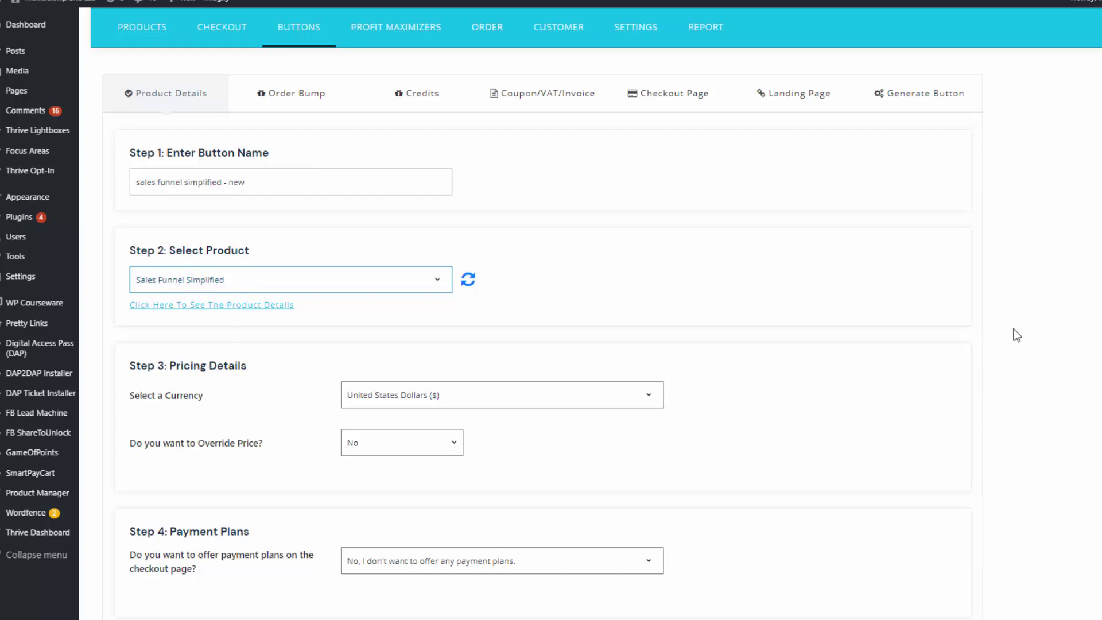
{"action": "scroll", "coordinate": [450, 374], "scroll_direction": "down", "scroll_amount": 3}
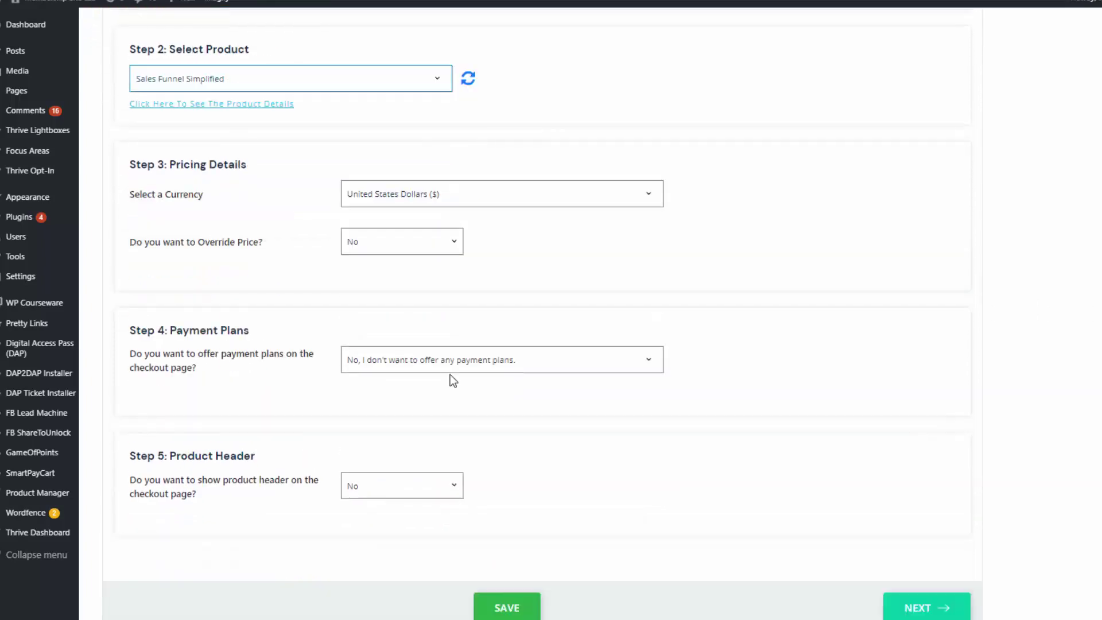
{"action": "scroll", "coordinate": [218, 339], "scroll_direction": "up", "scroll_amount": 1}
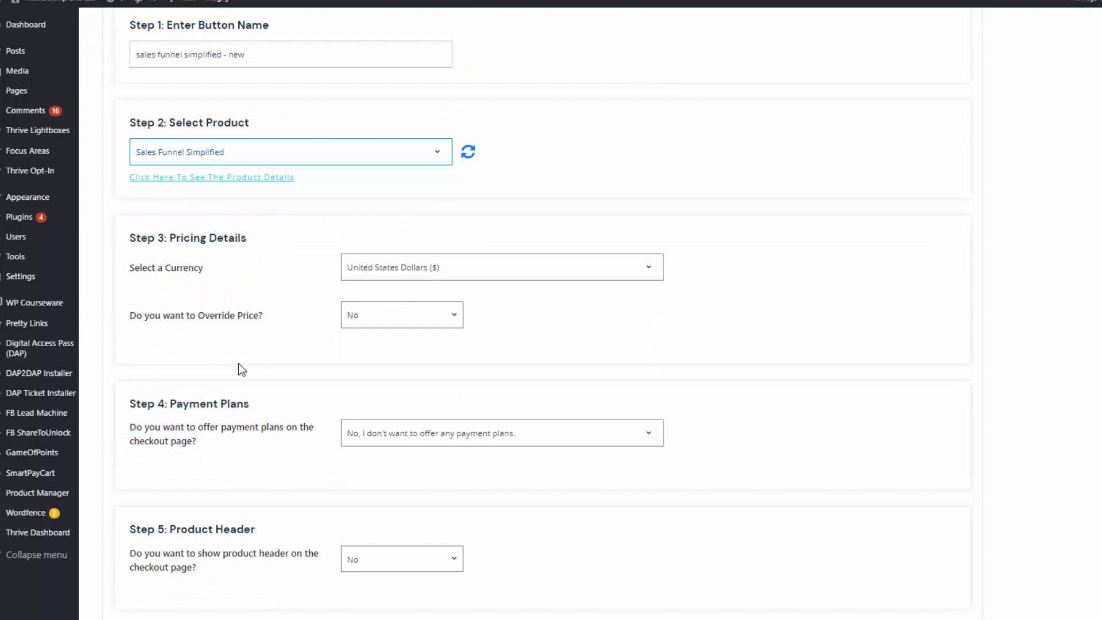
{"action": "left_click", "coordinate": [489, 434]}
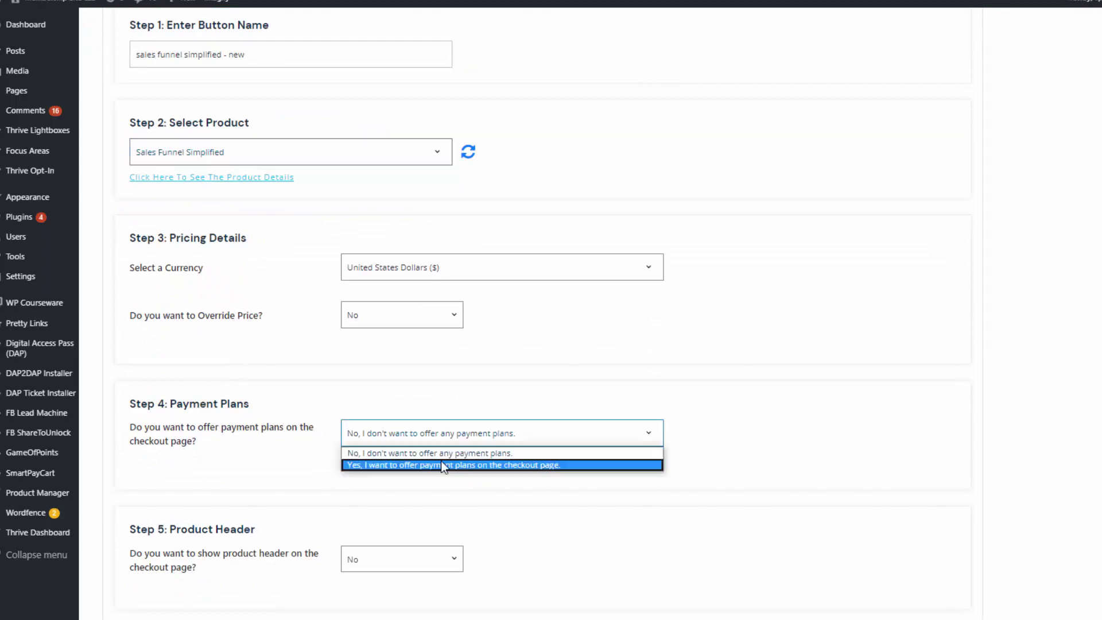
{"action": "left_click", "coordinate": [441, 464]}
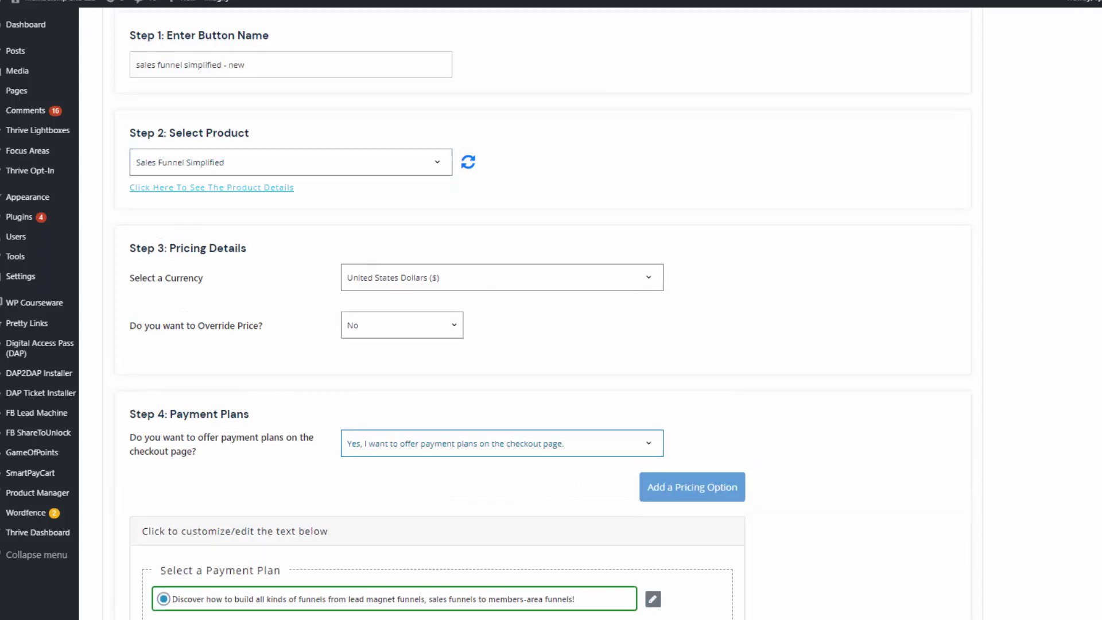
{"action": "scroll", "coordinate": [398, 432], "scroll_direction": "down", "scroll_amount": 2}
{"action": "left_click", "coordinate": [236, 486]}
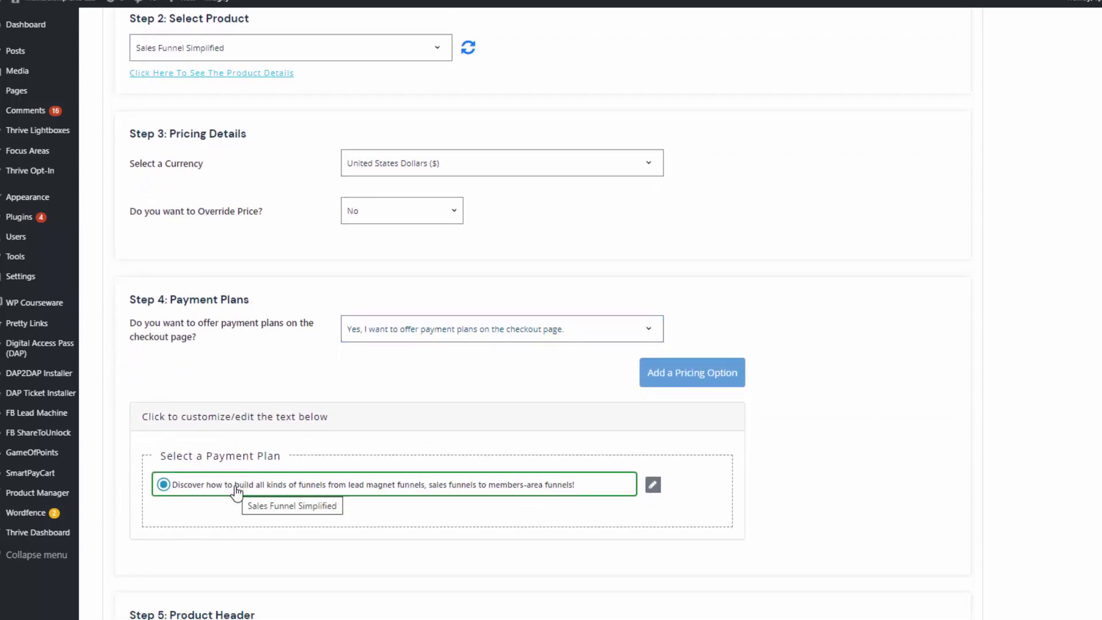
{"action": "left_click", "coordinate": [487, 558]}
{"action": "scroll", "coordinate": [523, 509], "scroll_direction": "up", "scroll_amount": 1}
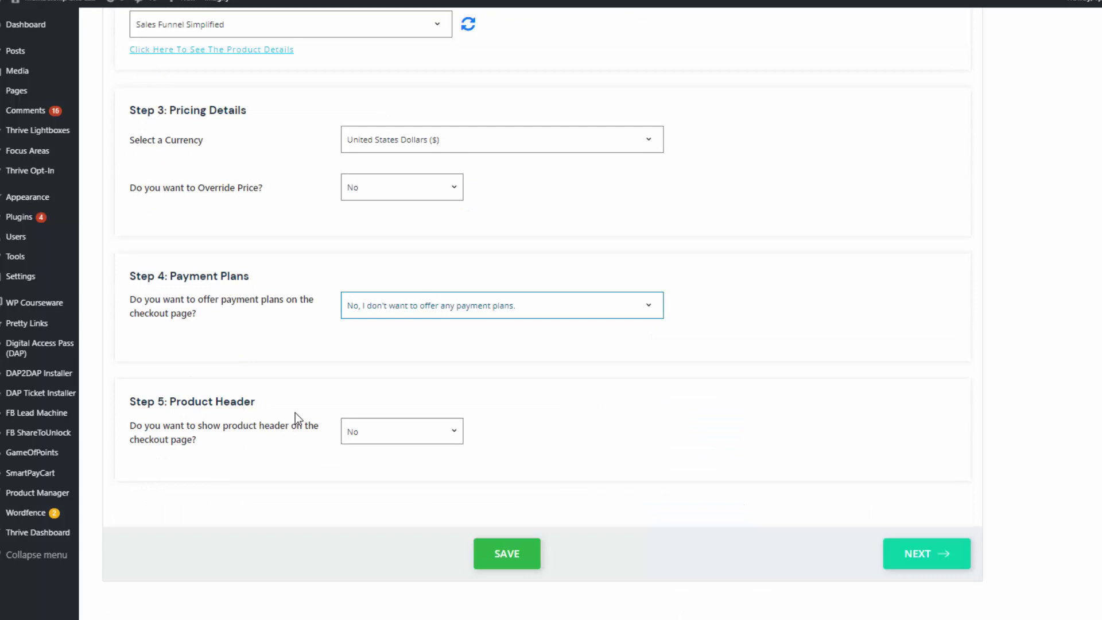
- Set the product header to show on the checkout page and open its title, description and amount texts for editing
{"action": "left_click", "coordinate": [380, 432]}
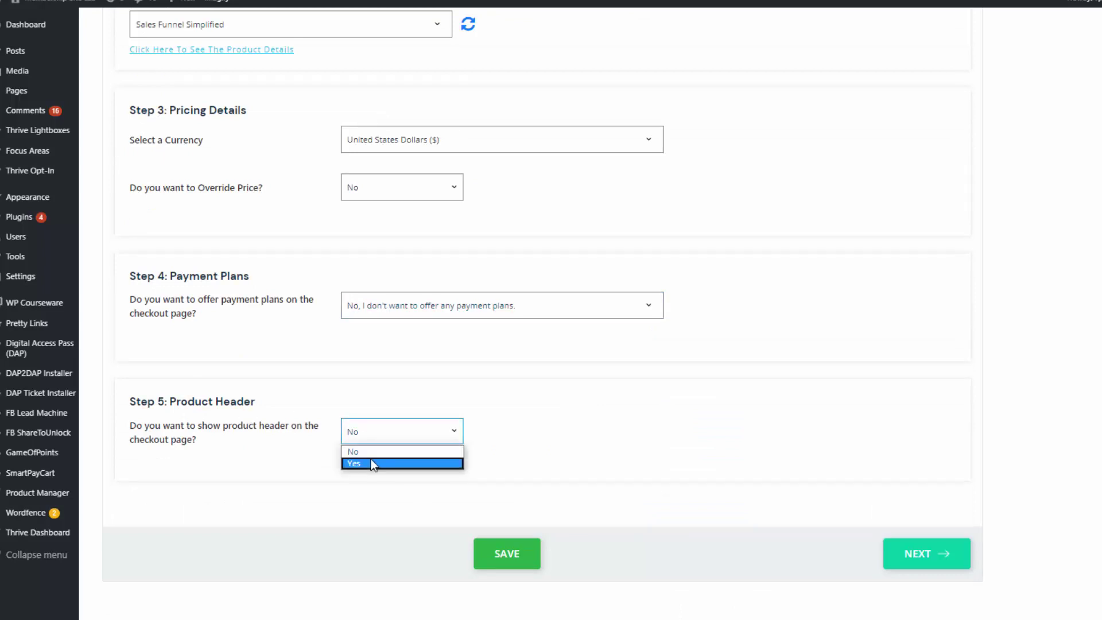
{"action": "left_click", "coordinate": [376, 466]}
{"action": "scroll", "coordinate": [379, 468], "scroll_direction": "down", "scroll_amount": 1}
{"action": "scroll", "coordinate": [381, 467], "scroll_direction": "down", "scroll_amount": 1}
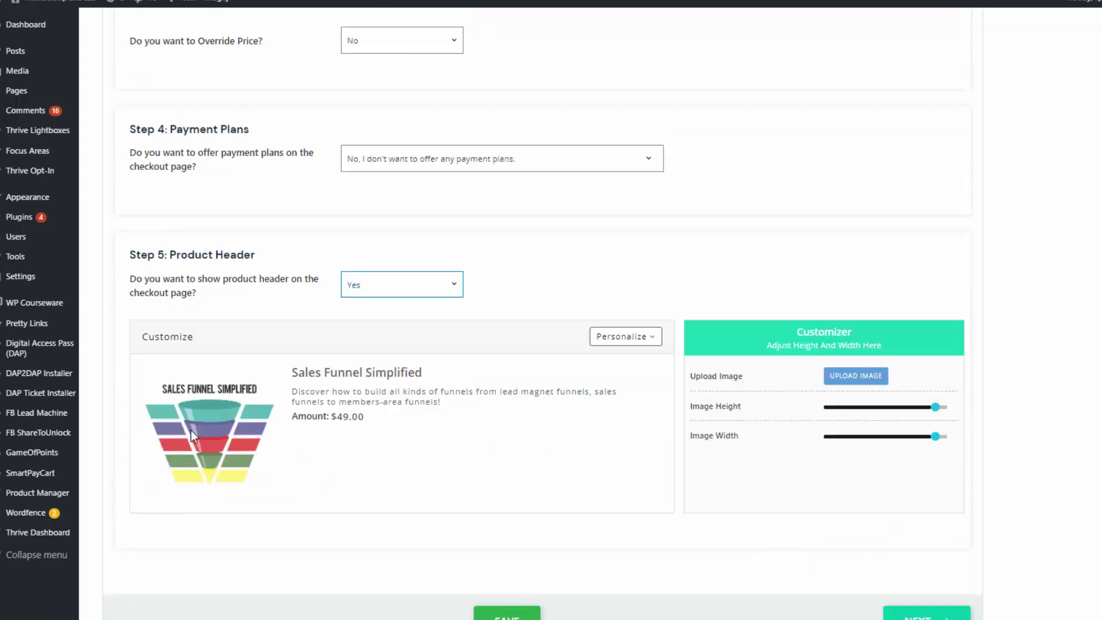
{"action": "left_click", "coordinate": [332, 375]}
{"action": "left_click", "coordinate": [333, 399]}
{"action": "left_click", "coordinate": [312, 416]}
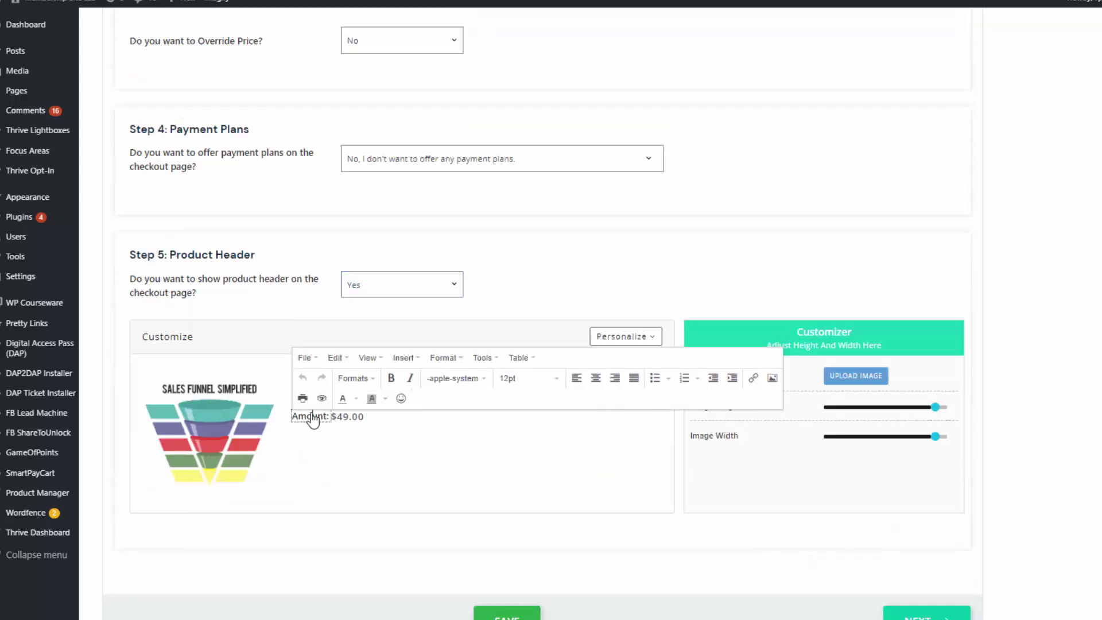
{"action": "left_click", "coordinate": [354, 463]}
- Set the option for showing the product header on the checkout page back to No
{"action": "scroll", "coordinate": [353, 463], "scroll_direction": "up", "scroll_amount": 1}
{"action": "left_click", "coordinate": [373, 358]}
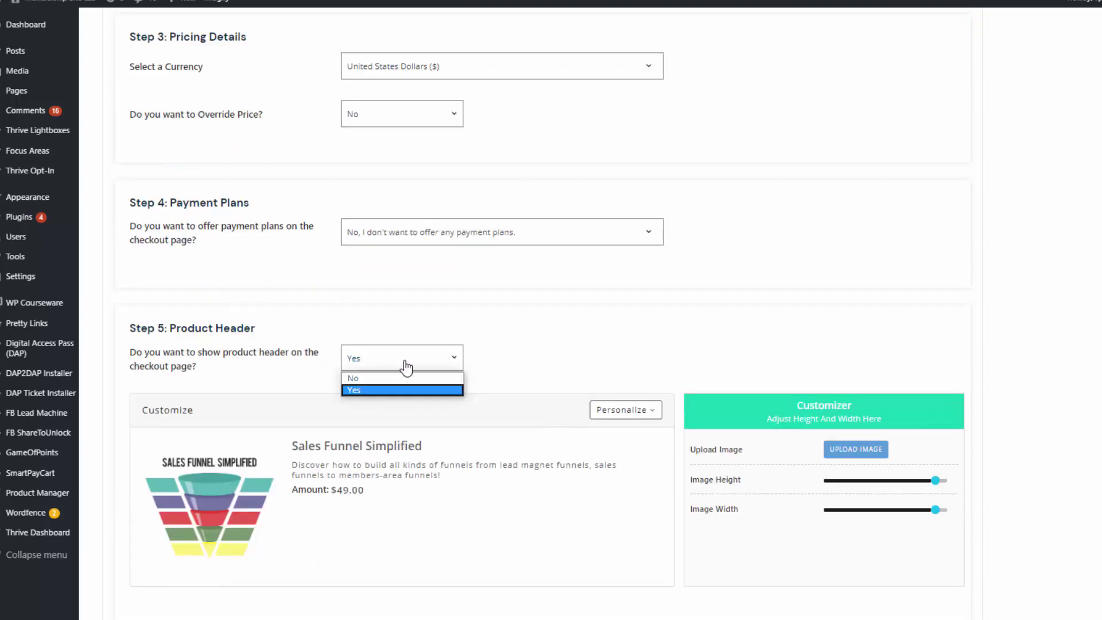
{"action": "left_click", "coordinate": [369, 379]}
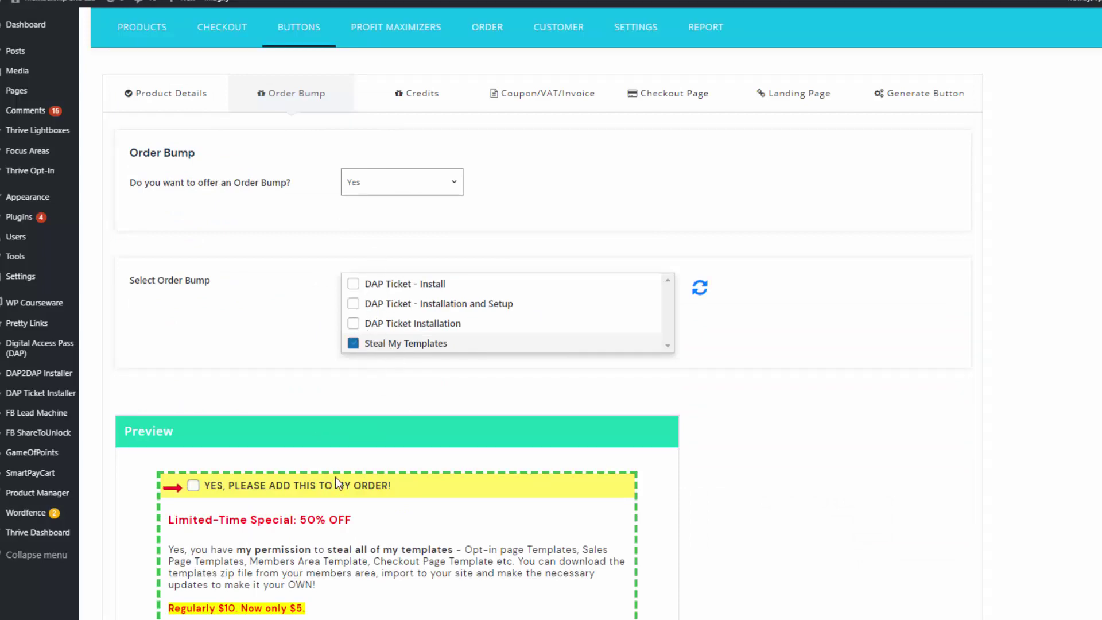
- Review the Steal My Templates order bump and its preview, and proceed to the button's Credits settings
{"action": "scroll", "coordinate": [477, 468], "scroll_direction": "down", "scroll_amount": 1}
{"action": "scroll", "coordinate": [155, 419], "scroll_direction": "up", "scroll_amount": 1}
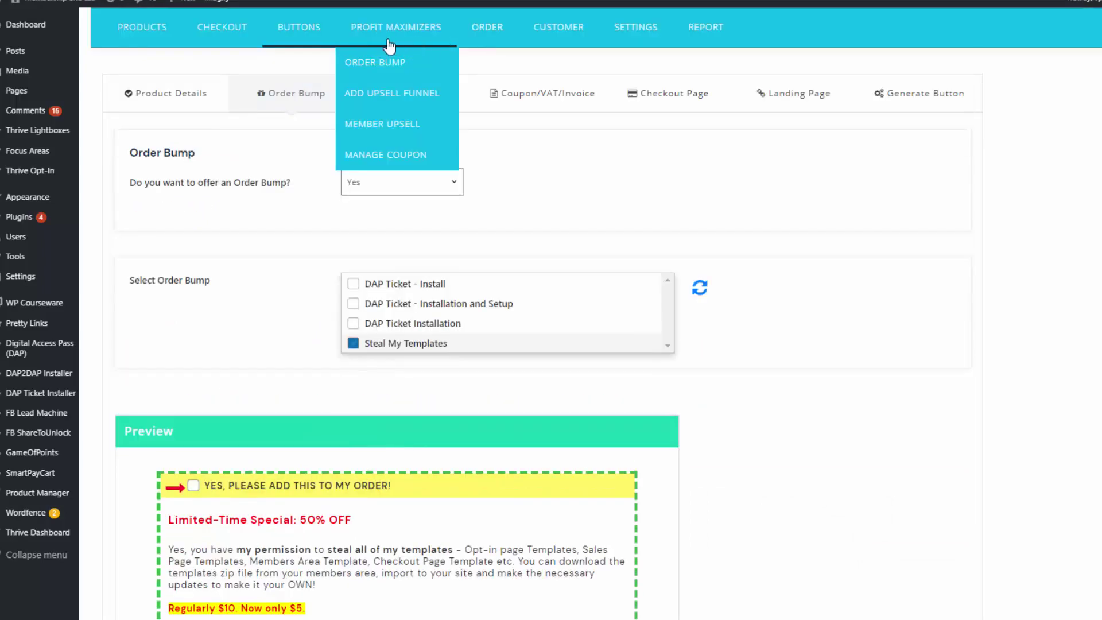
{"action": "scroll", "coordinate": [515, 535], "scroll_direction": "down", "scroll_amount": 1}
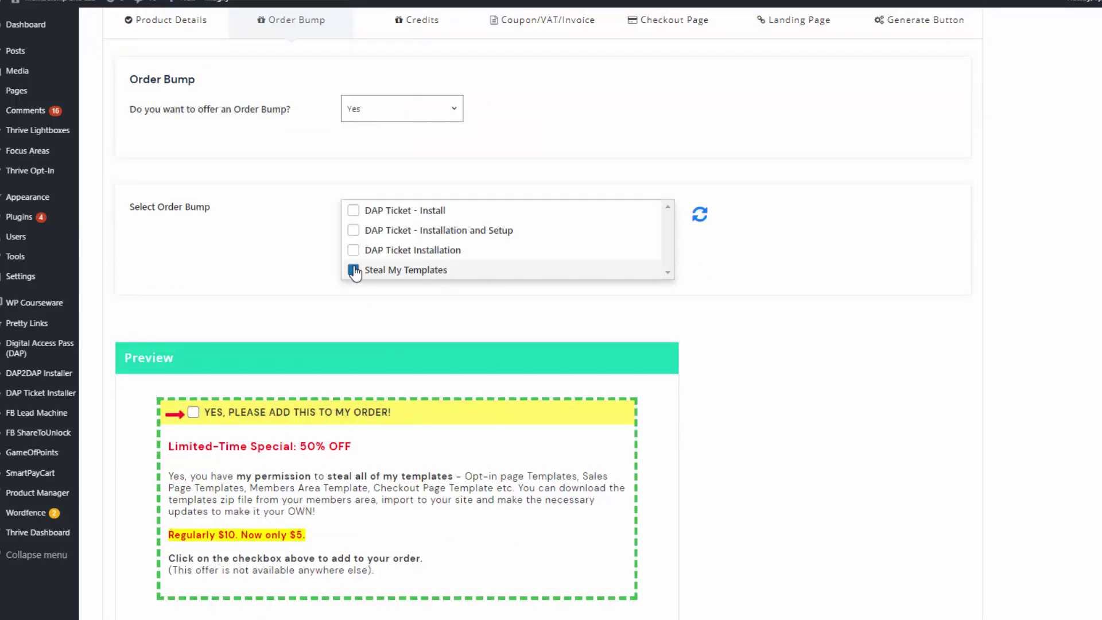
{"action": "scroll", "coordinate": [462, 373], "scroll_direction": "up", "scroll_amount": 2}
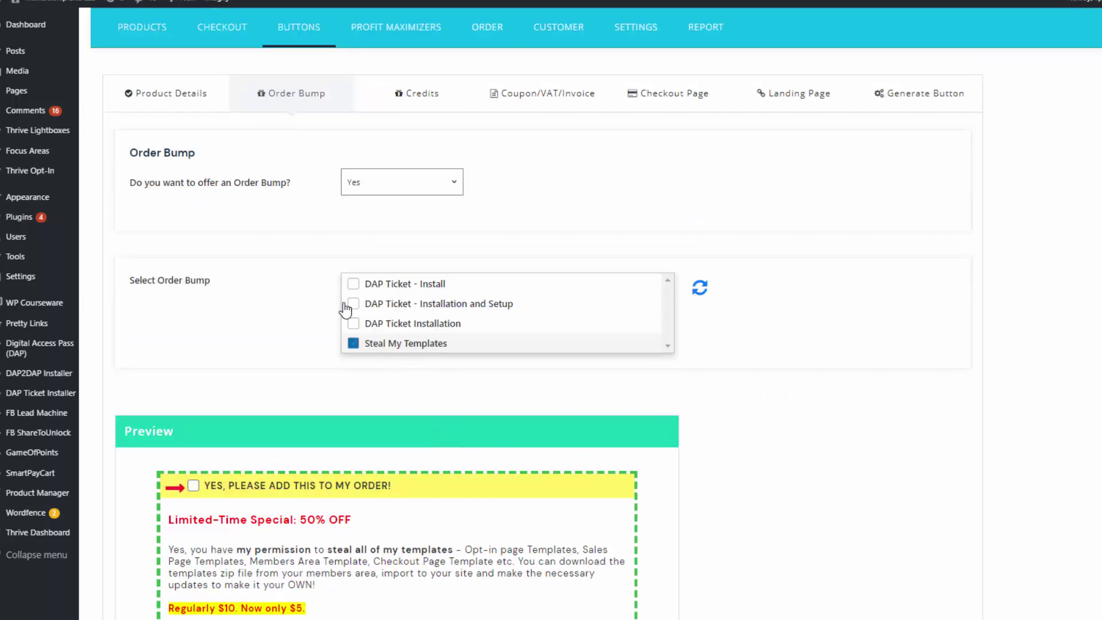
{"action": "scroll", "coordinate": [751, 381], "scroll_direction": "down", "scroll_amount": 4}
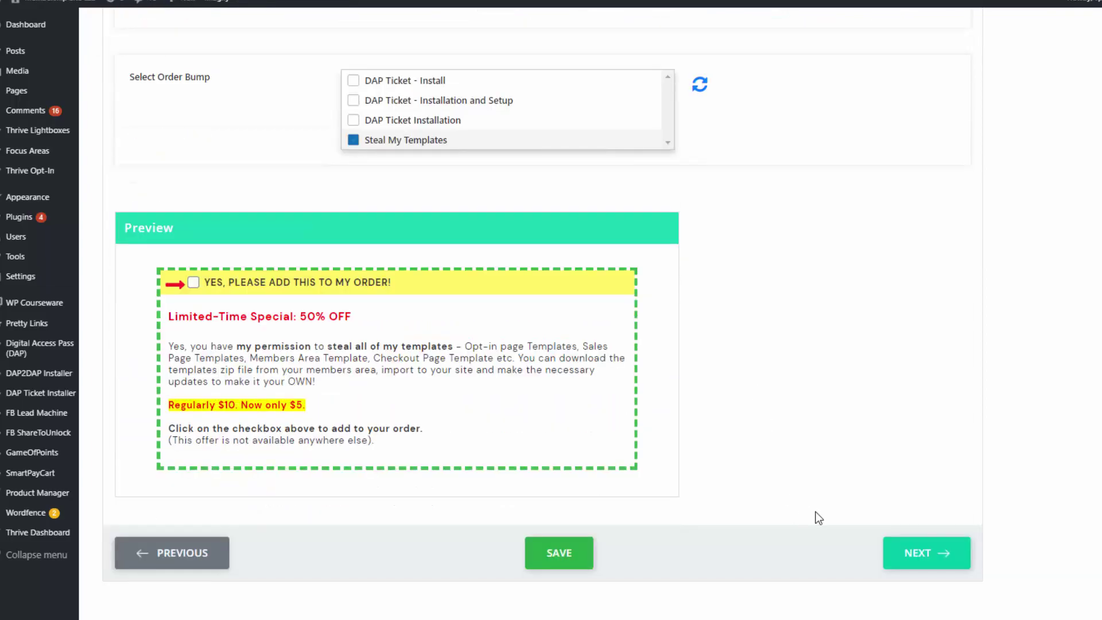
{"action": "left_click", "coordinate": [913, 547]}
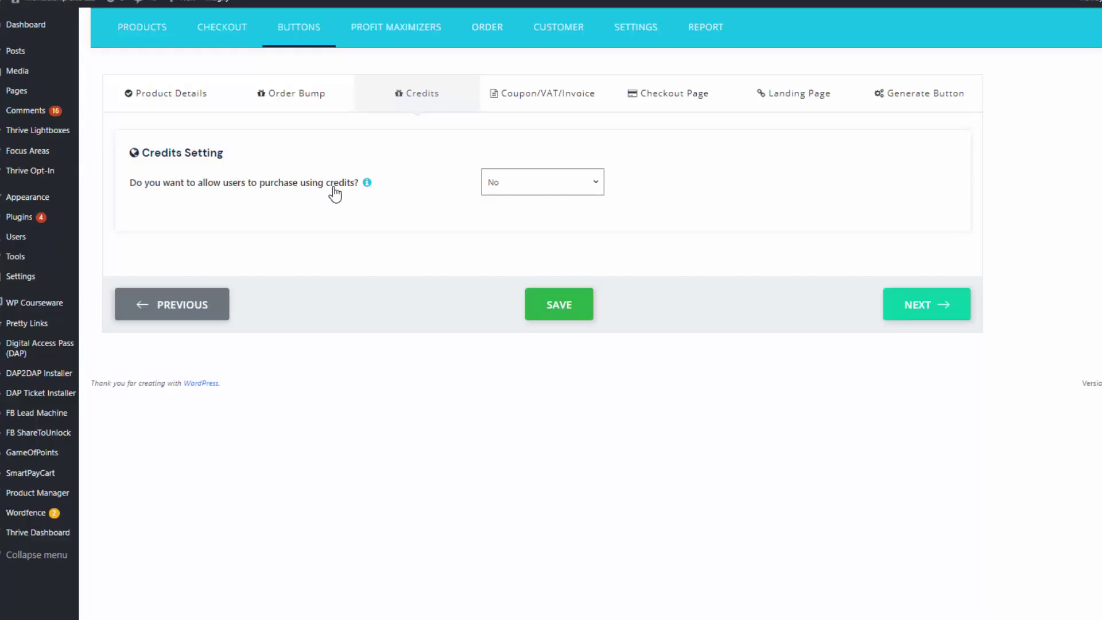
- Open the button's coupon settings and examine the available coupon types for the checkout page
{"action": "mouse_move", "coordinate": [45, 458]}
{"action": "left_click", "coordinate": [564, 100]}
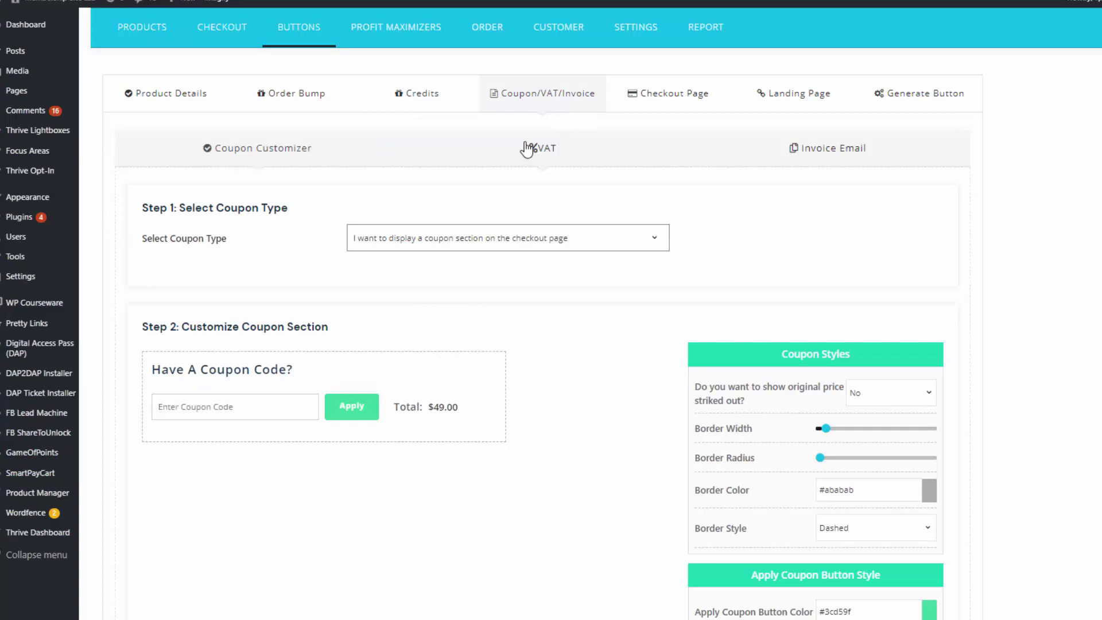
{"action": "left_click", "coordinate": [412, 245]}
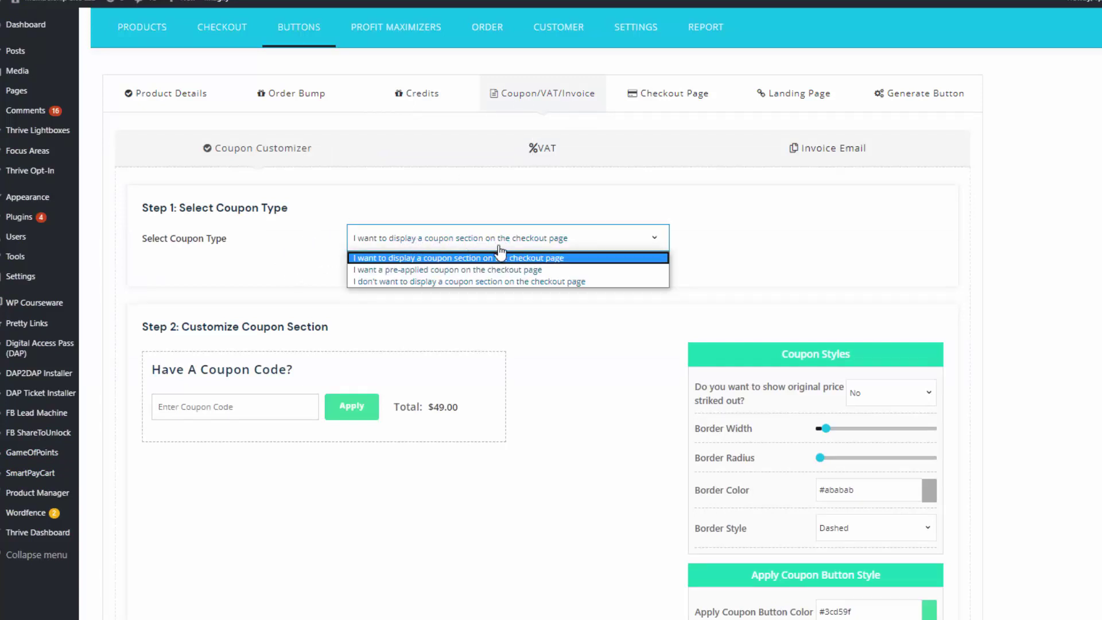
{"action": "left_click", "coordinate": [470, 283]}
- Open the button's Checkout Page settings and examine the preview of the testcheckout page down to the order bump
{"action": "left_click", "coordinate": [671, 104]}
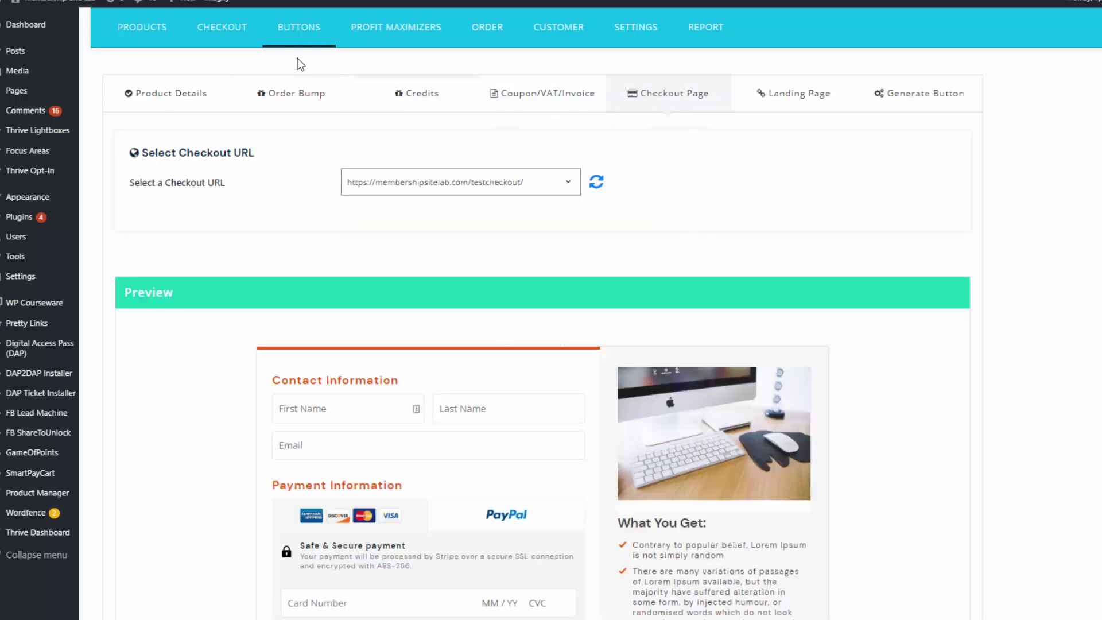
{"action": "mouse_move", "coordinate": [248, 38]}
{"action": "scroll", "coordinate": [543, 310], "scroll_direction": "down", "scroll_amount": 1}
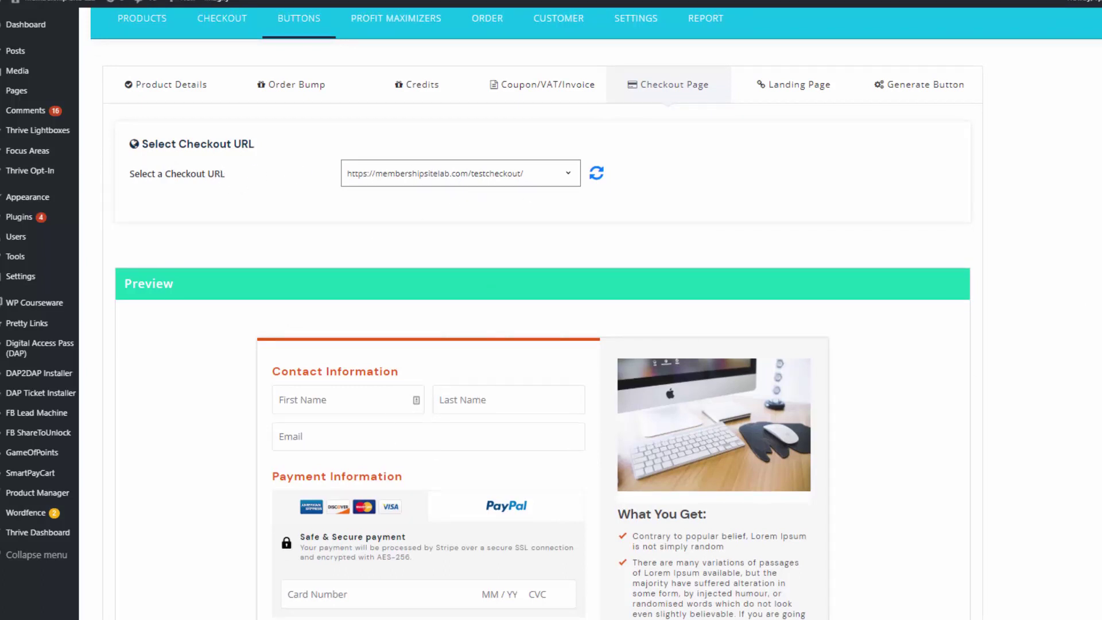
{"action": "scroll", "coordinate": [543, 310], "scroll_direction": "down", "scroll_amount": 5}
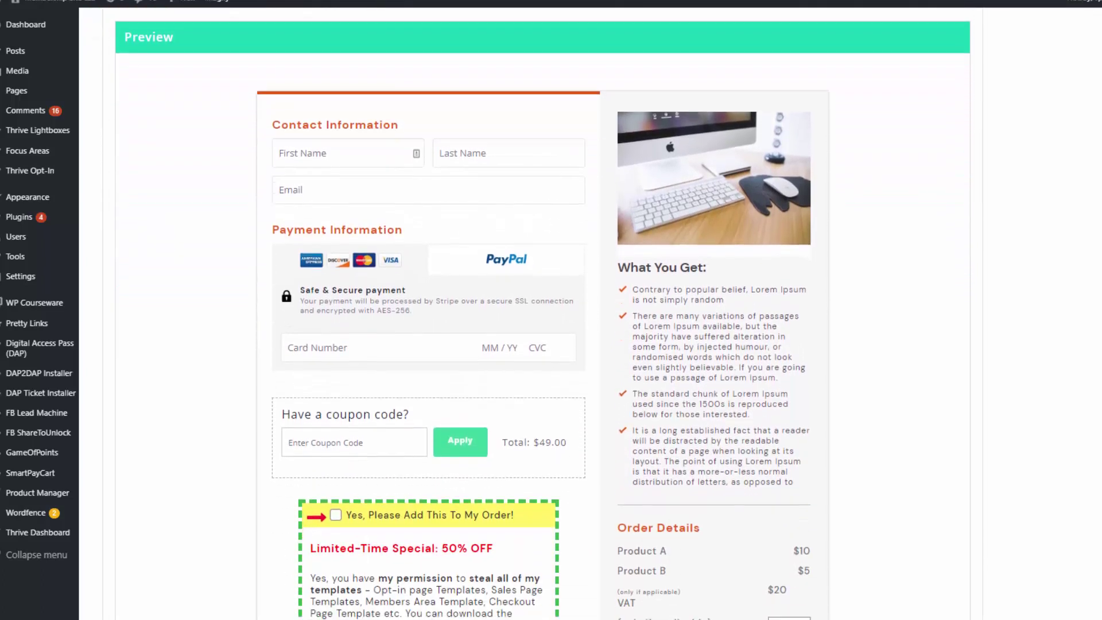
{"action": "scroll", "coordinate": [543, 310], "scroll_direction": "down", "scroll_amount": 2}
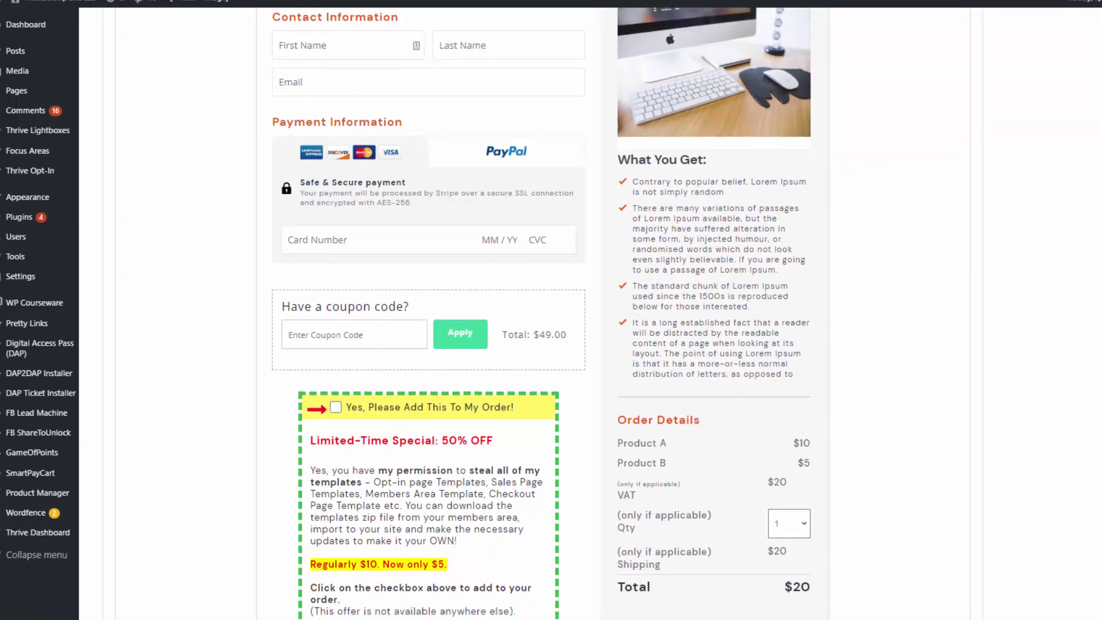
{"action": "scroll", "coordinate": [542, 310], "scroll_direction": "down", "scroll_amount": 3}
- Proceed to the Landing Page settings and open the choice for attaching an upsell funnel to the button
{"action": "left_click", "coordinate": [913, 522]}
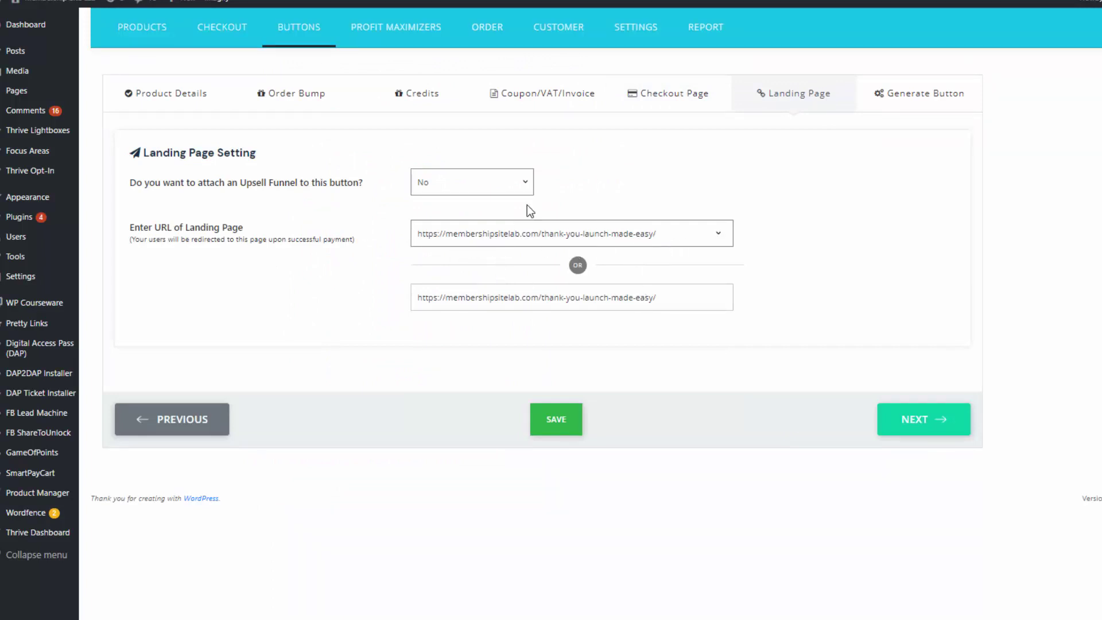
{"action": "mouse_move", "coordinate": [31, 476]}
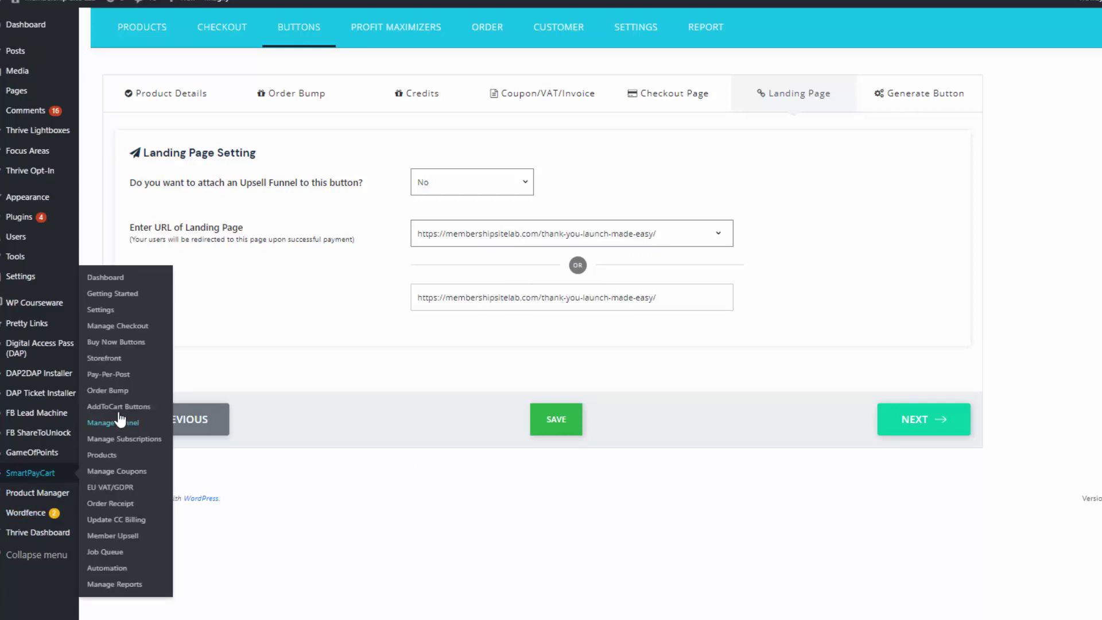
{"action": "left_click", "coordinate": [438, 188]}
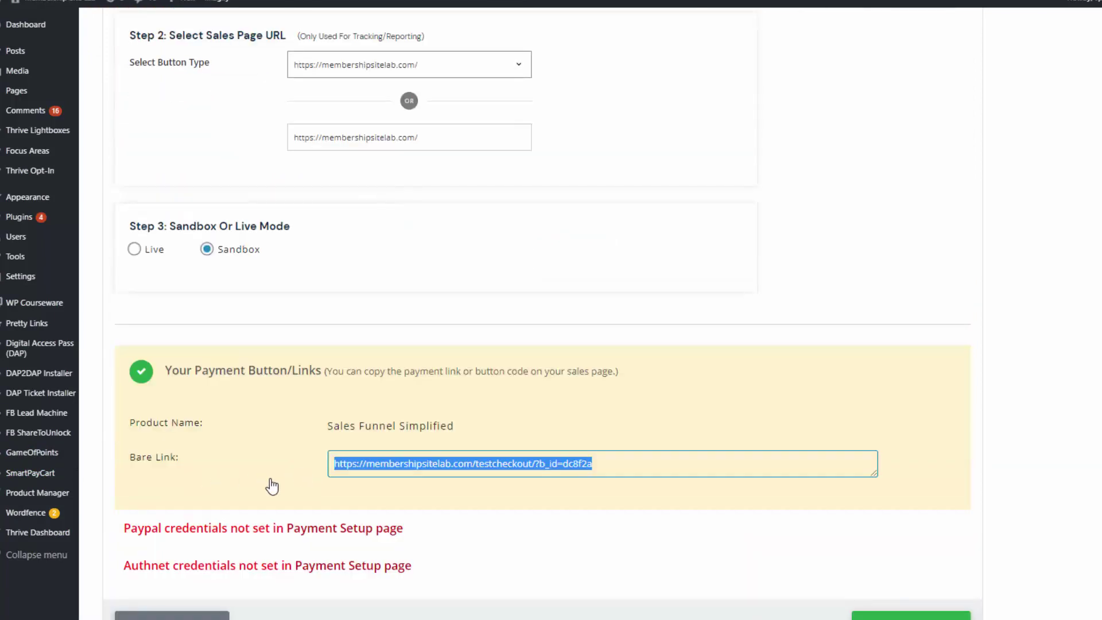
- Select the complete Bare Link generated for the Sales Funnel Simplified payment button
{"action": "left_click", "coordinate": [406, 465]}
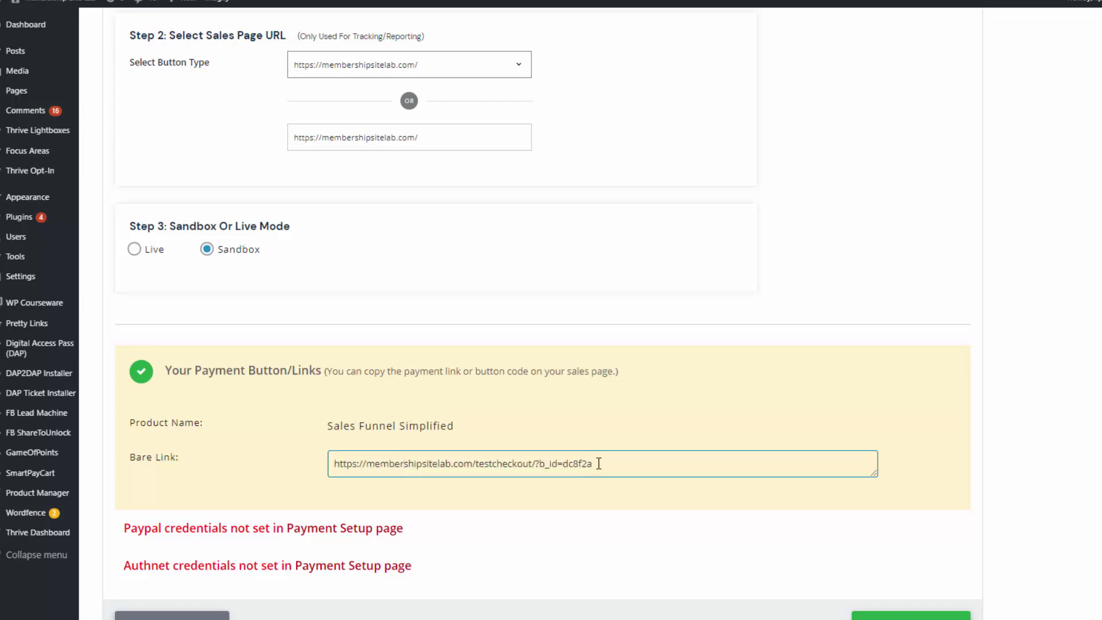
{"action": "left_click_drag", "start_coordinate": [599, 463], "coordinate": [275, 467]}
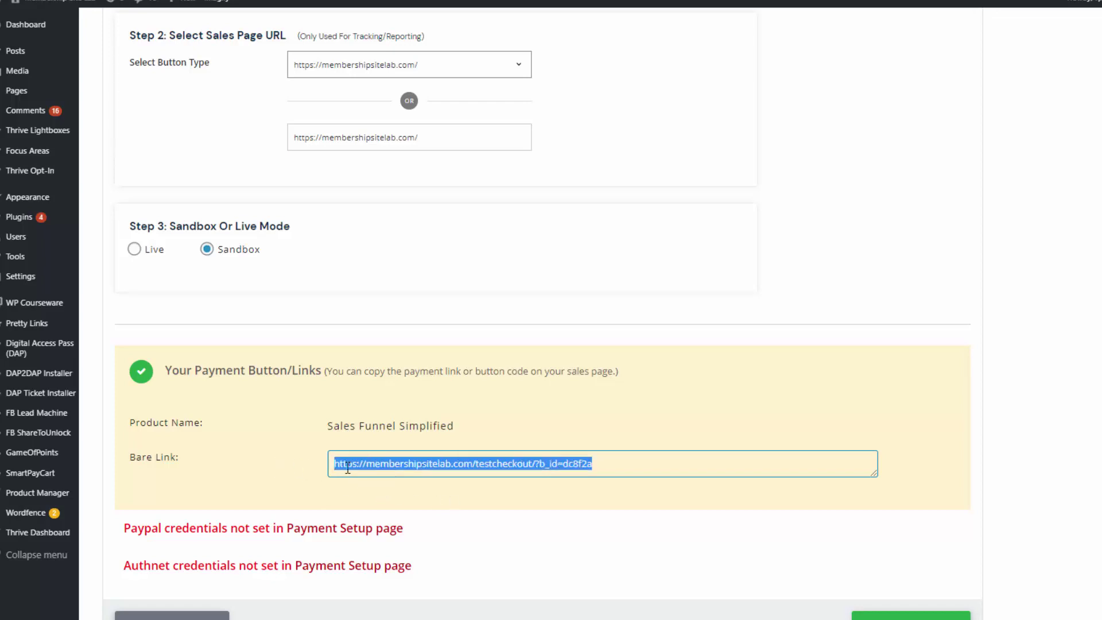
{"action": "left_click", "coordinate": [469, 488]}
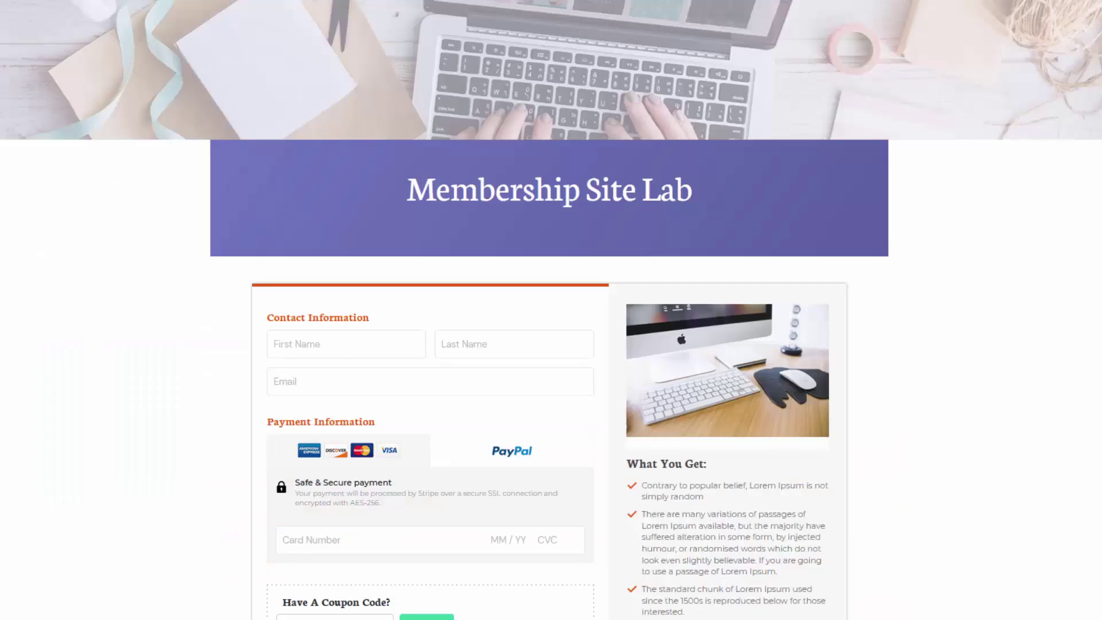
- Examine the live checkout page's contact, payment, coupon, order bump and order details sections
{"action": "scroll", "coordinate": [551, 310], "scroll_direction": "down", "scroll_amount": 2}
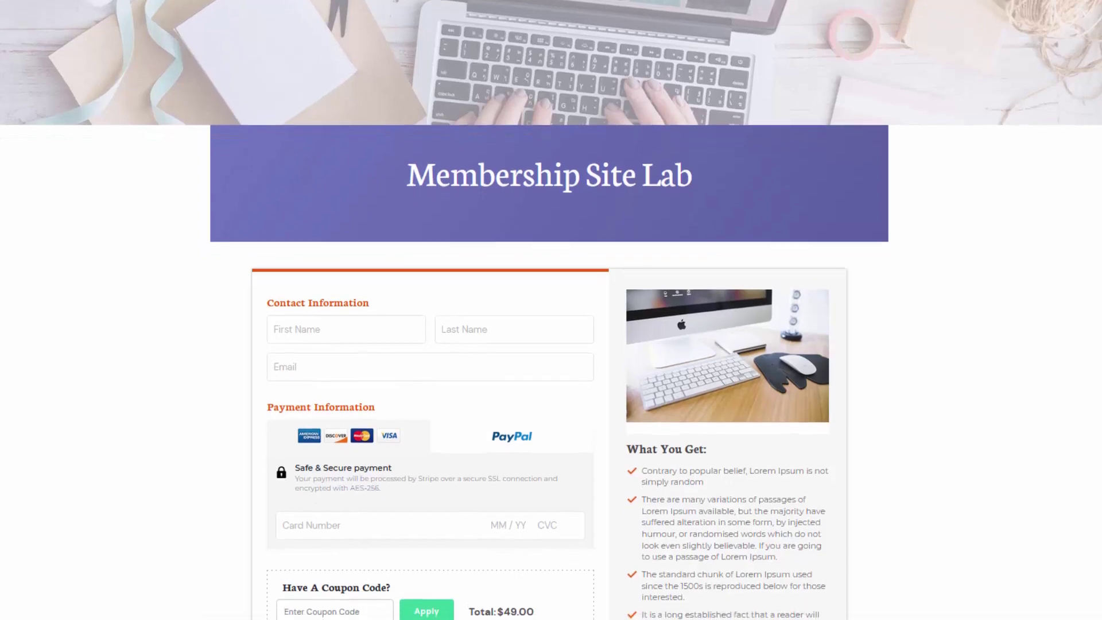
{"action": "scroll", "coordinate": [712, 493], "scroll_direction": "down", "scroll_amount": 4}
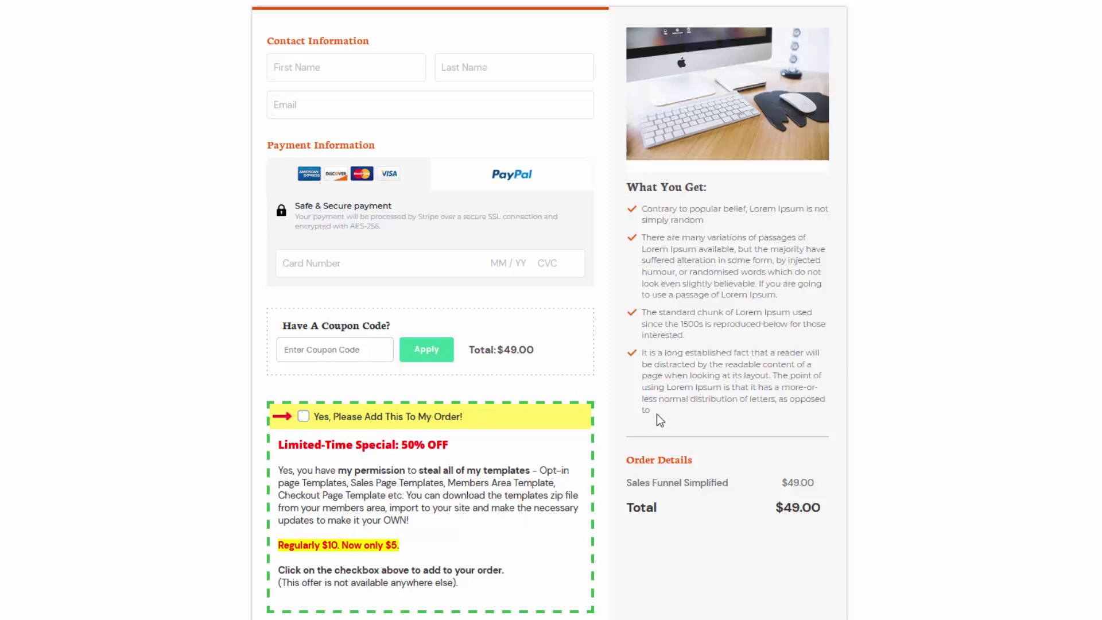
{"action": "scroll", "coordinate": [322, 286], "scroll_direction": "up", "scroll_amount": 2}
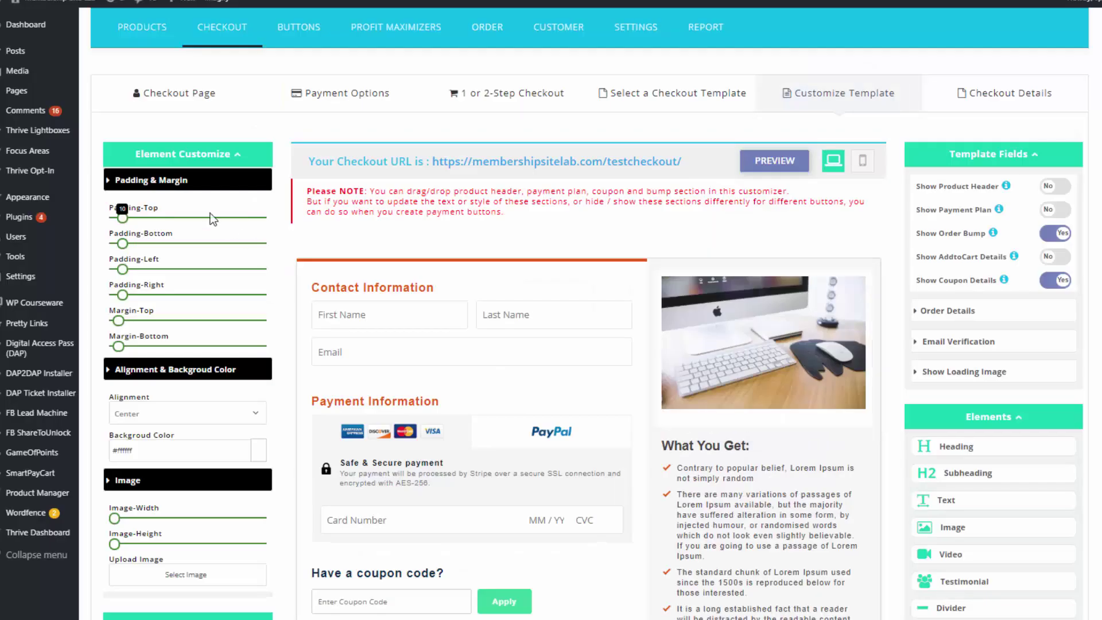
- Increase the checkout template's overall width in Template Style and apply it to the checkout page
{"action": "scroll", "coordinate": [154, 395], "scroll_direction": "down", "scroll_amount": 5}
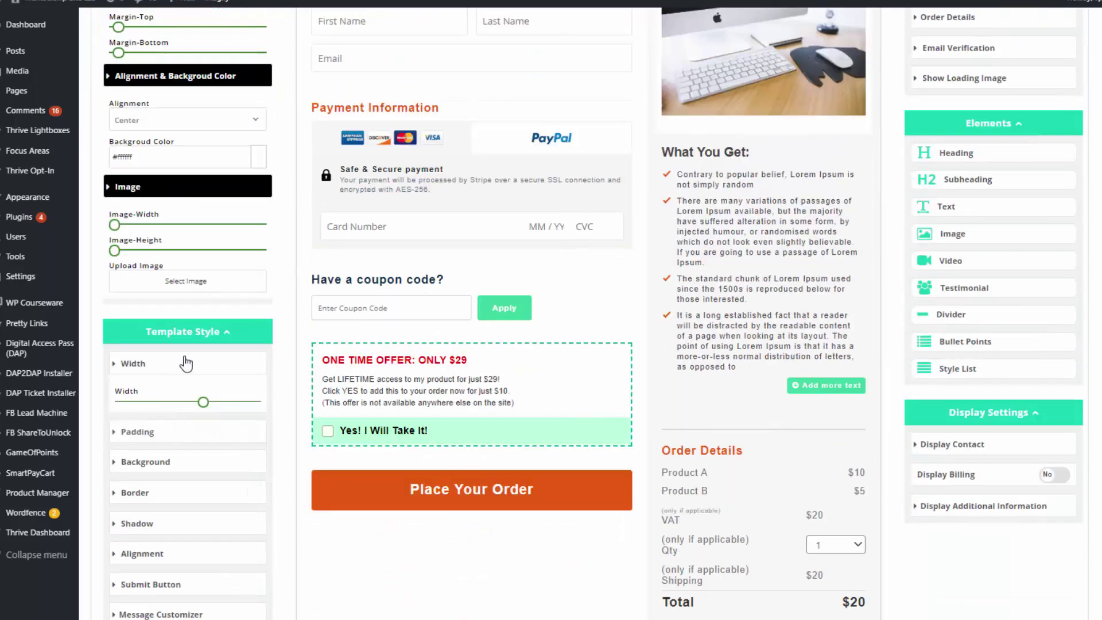
{"action": "left_click_drag", "start_coordinate": [204, 402], "coordinate": [225, 403]}
{"action": "scroll", "coordinate": [339, 450], "scroll_direction": "down", "scroll_amount": 4}
{"action": "left_click", "coordinate": [854, 547]}
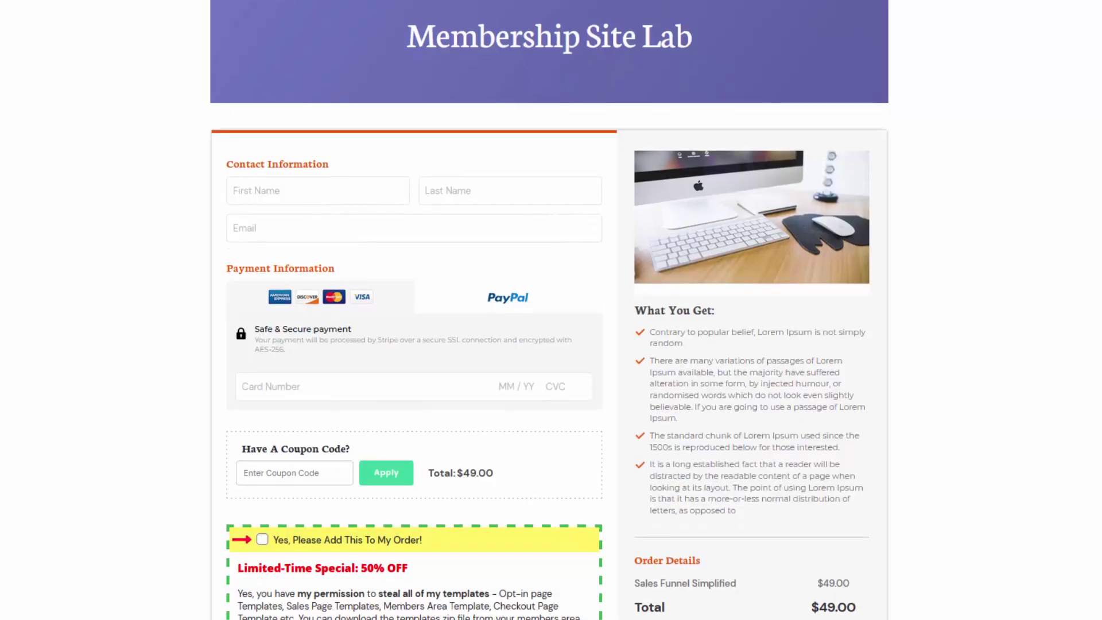
- Check the widened layout on the live checkout page, including the coupon and order bump sections
{"action": "scroll", "coordinate": [549, 310], "scroll_direction": "down", "scroll_amount": 1}
{"action": "scroll", "coordinate": [550, 310], "scroll_direction": "down", "scroll_amount": 2}
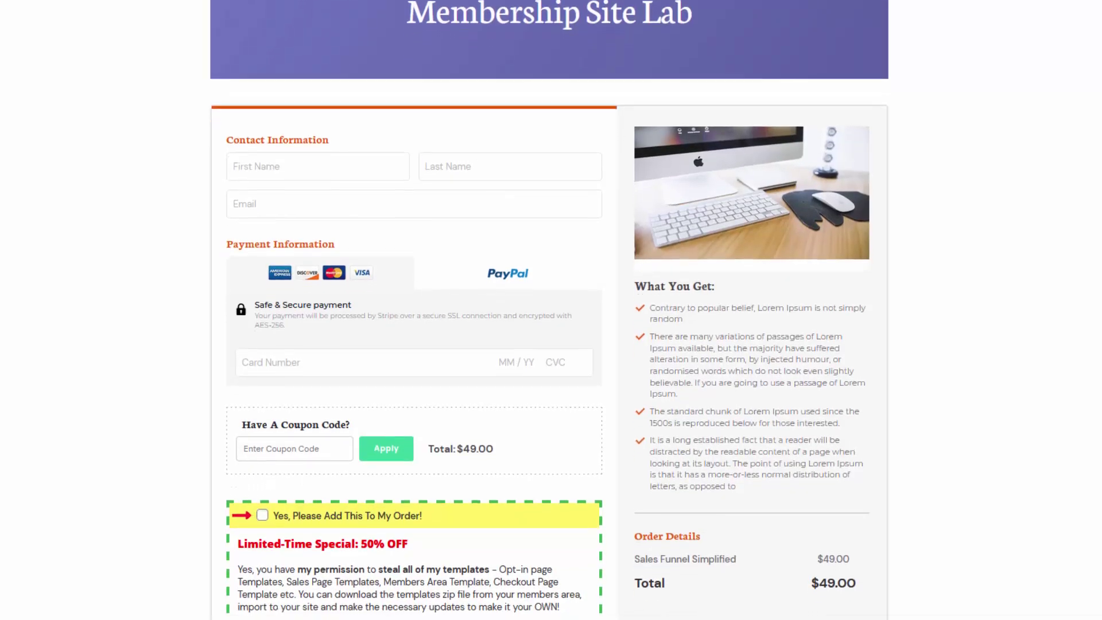
{"action": "scroll", "coordinate": [550, 310], "scroll_direction": "down", "scroll_amount": 1}
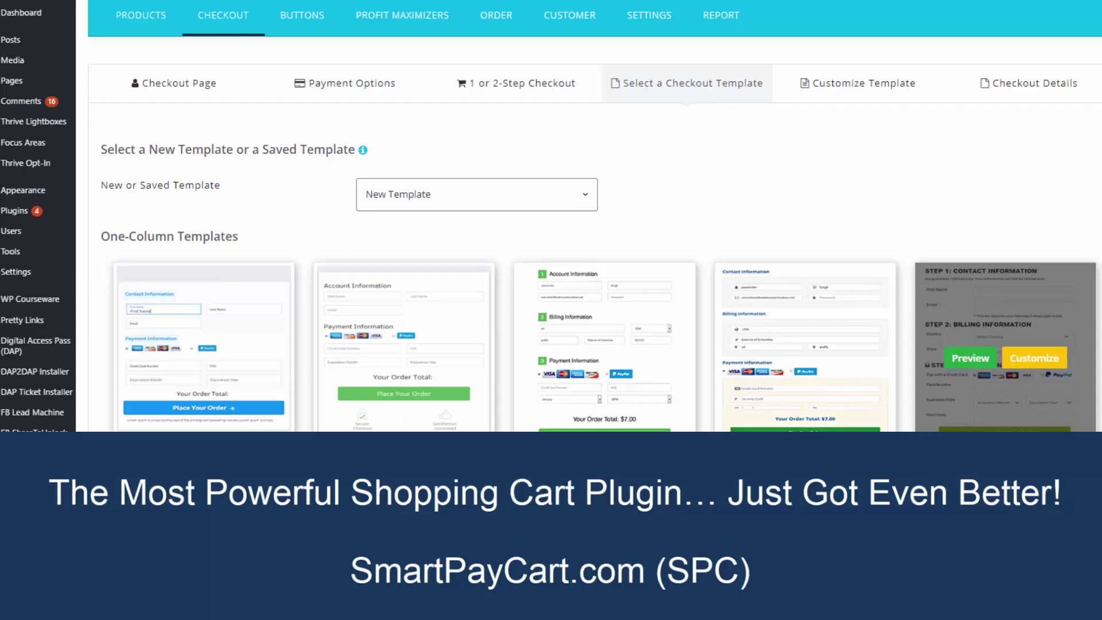
- Browse the available one-column and two-column wide checkout templates
{"action": "scroll", "coordinate": [1005, 356], "scroll_direction": "down", "scroll_amount": 5}
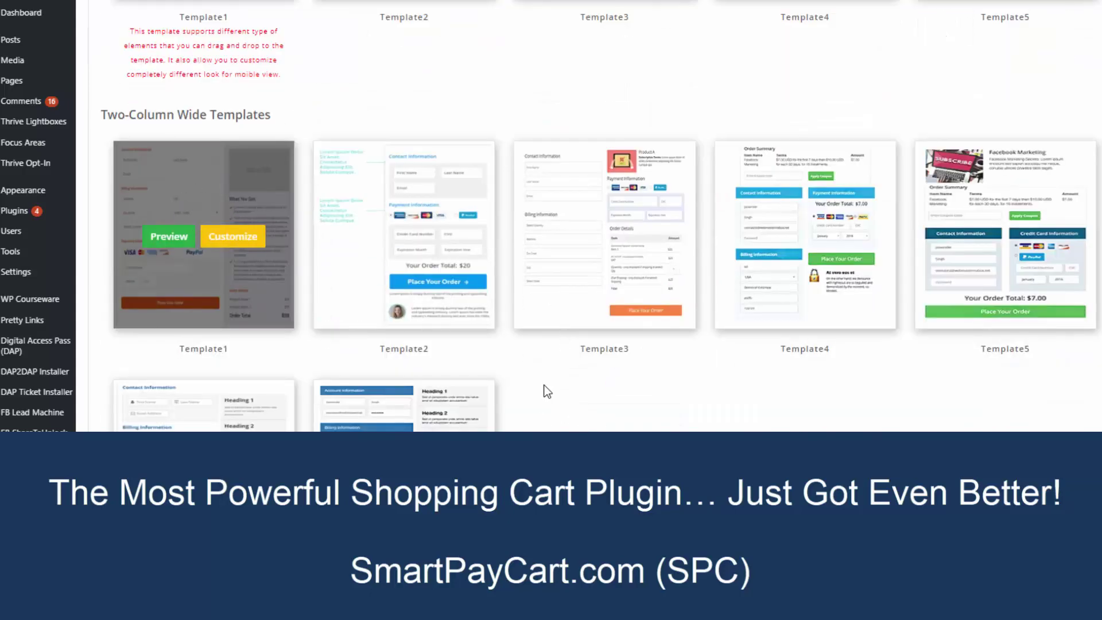
{"action": "scroll", "coordinate": [547, 391], "scroll_direction": "up", "scroll_amount": 5}
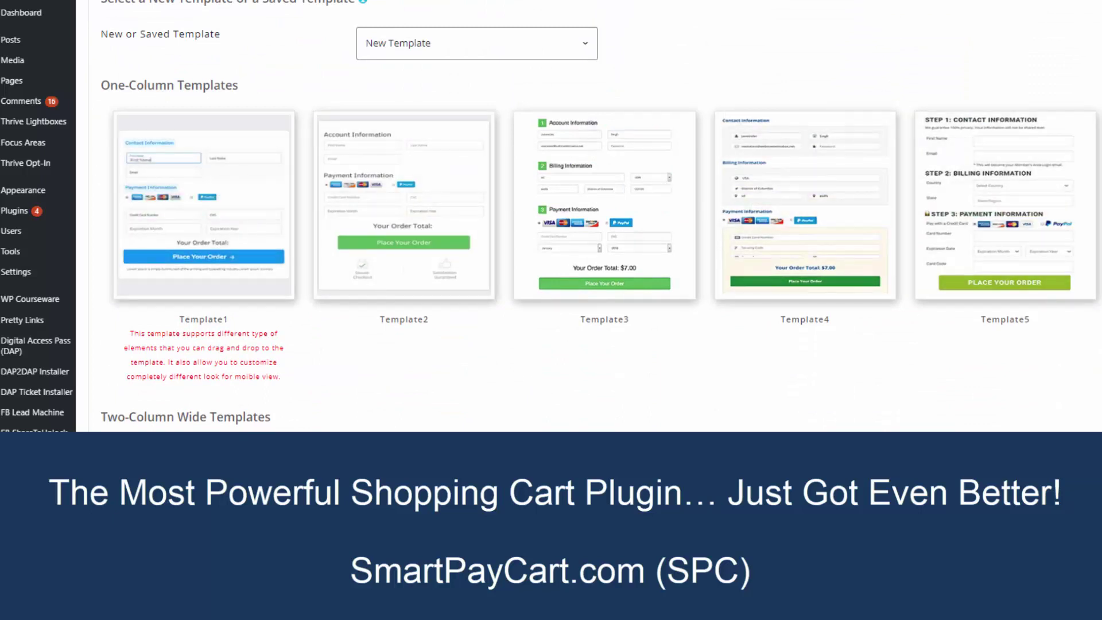
{"action": "mouse_move", "coordinate": [179, 180]}
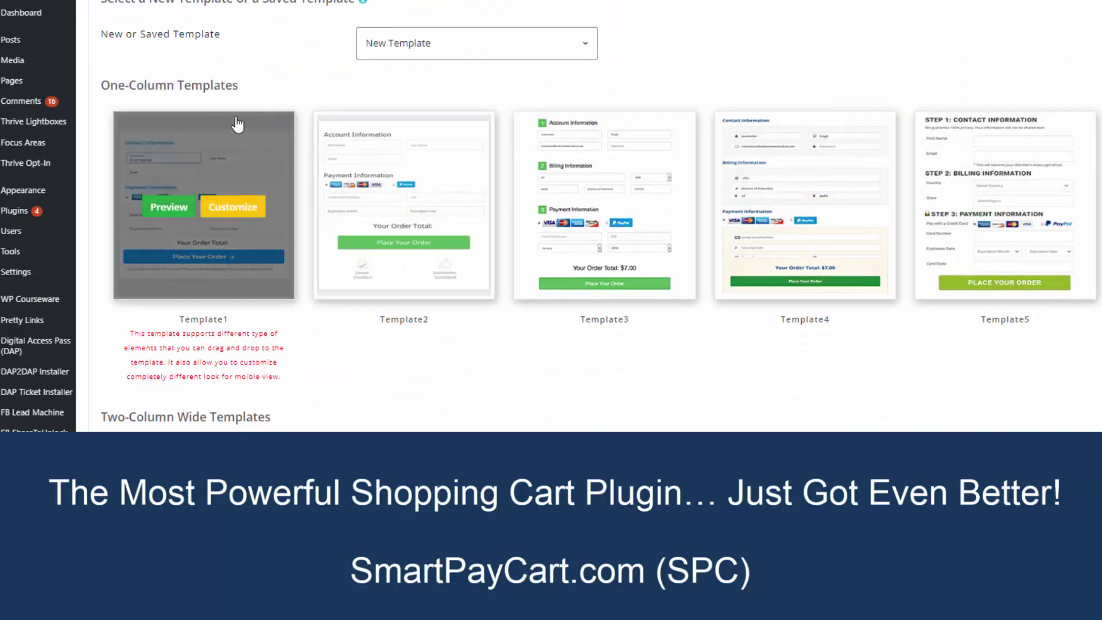